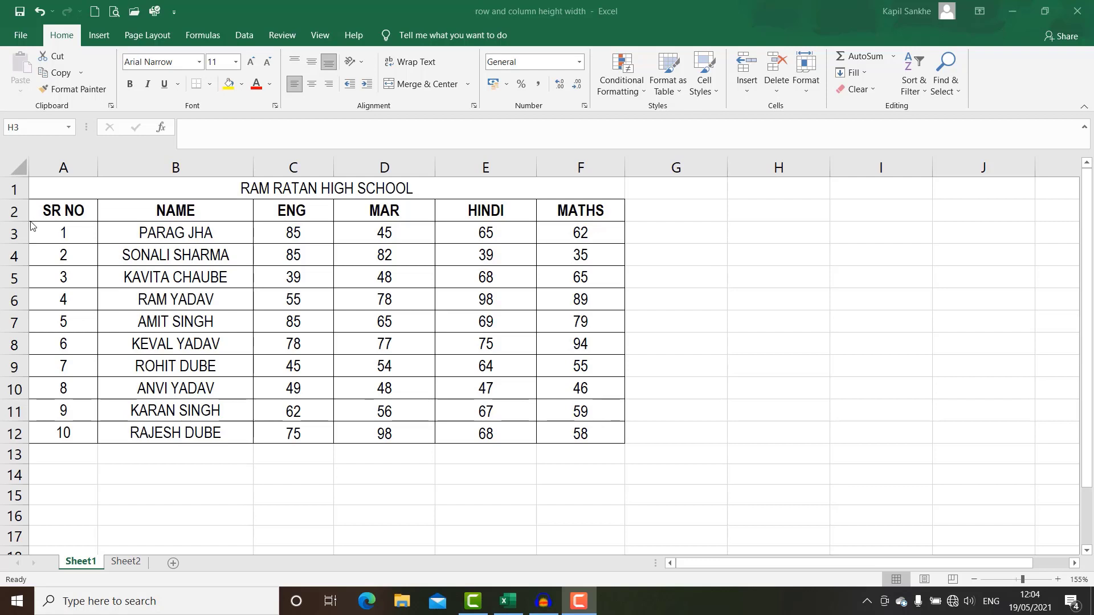
Set the header row (row 2) of the marks table to a height of 35.
left_click(2, 210)
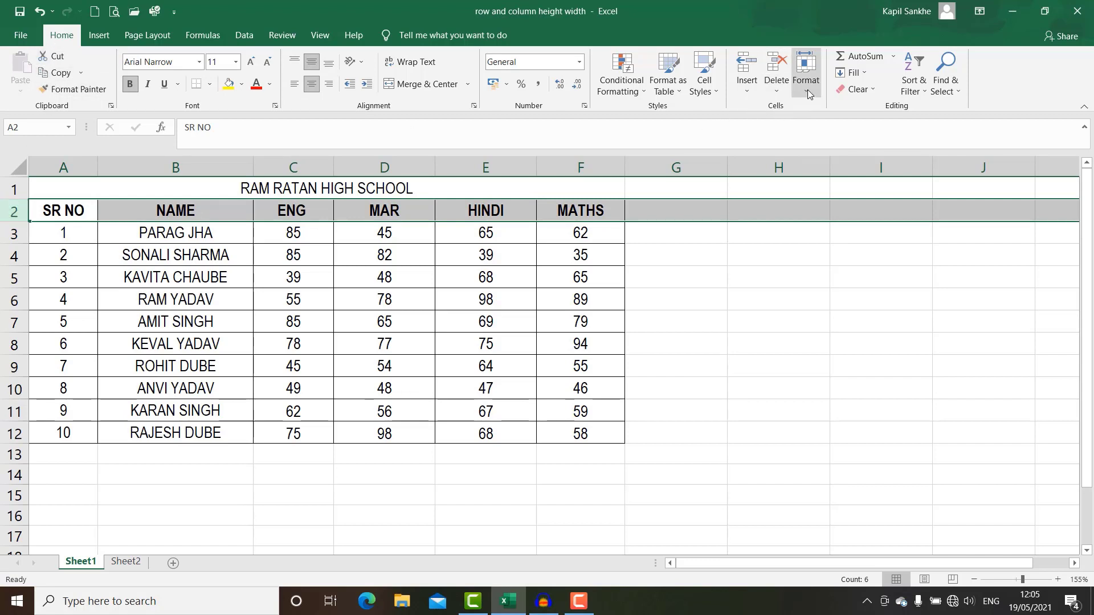
left_click(808, 92)
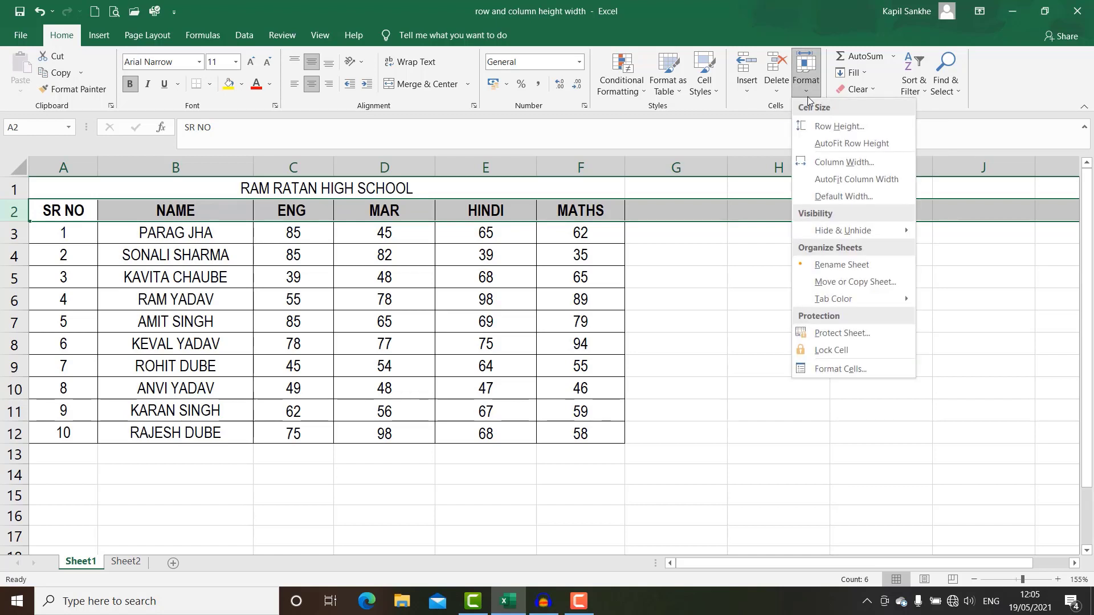
left_click(818, 128)
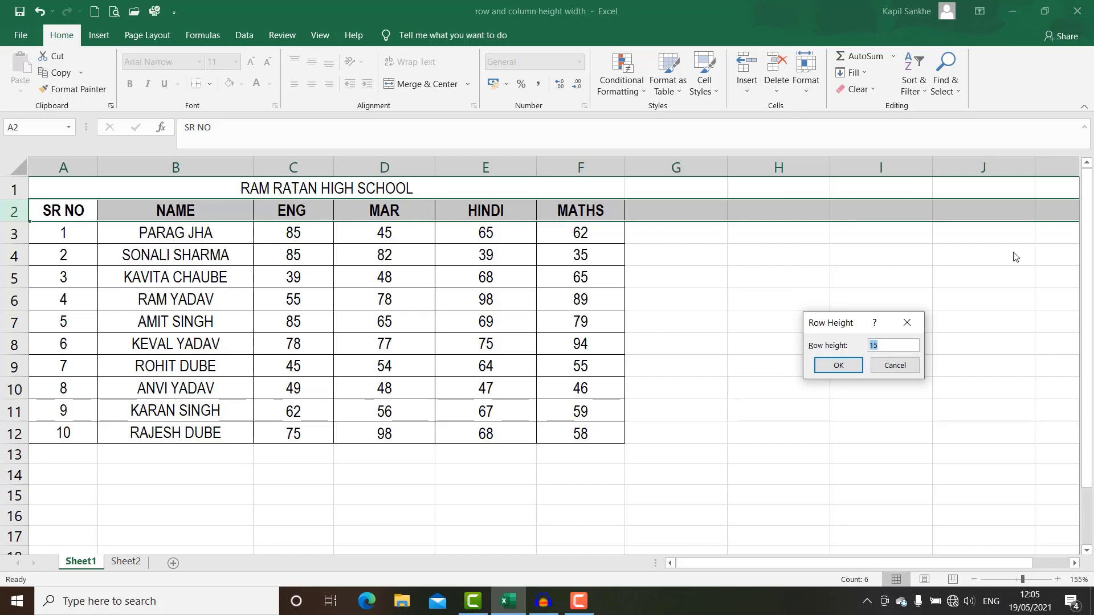
type("35")
key("Return")
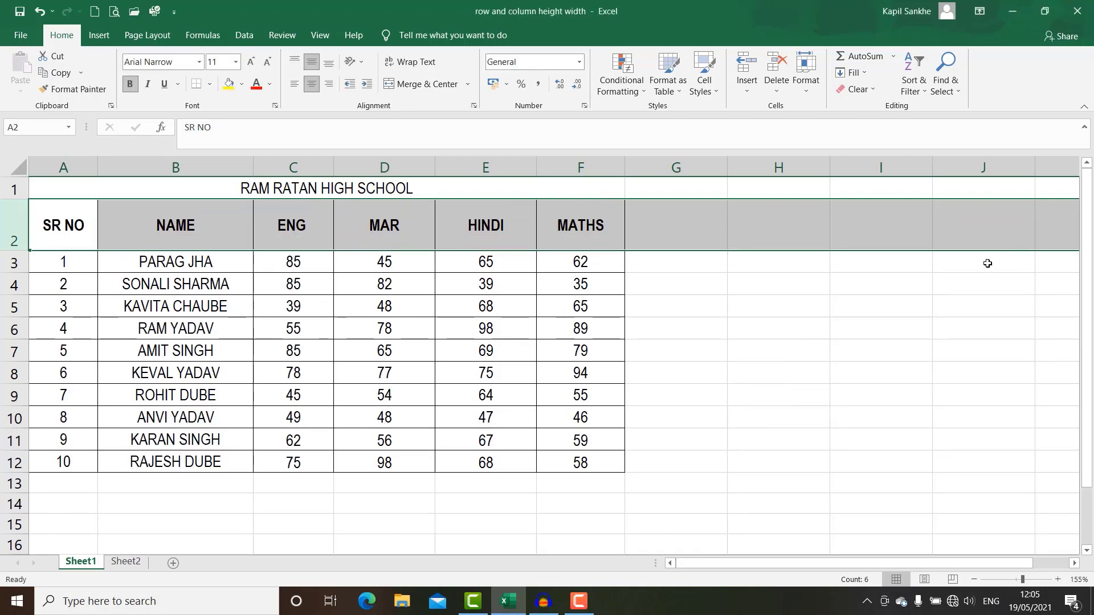
Give the student rows 3–12 (A3:F12) a row height of 25.
left_click(726, 309)
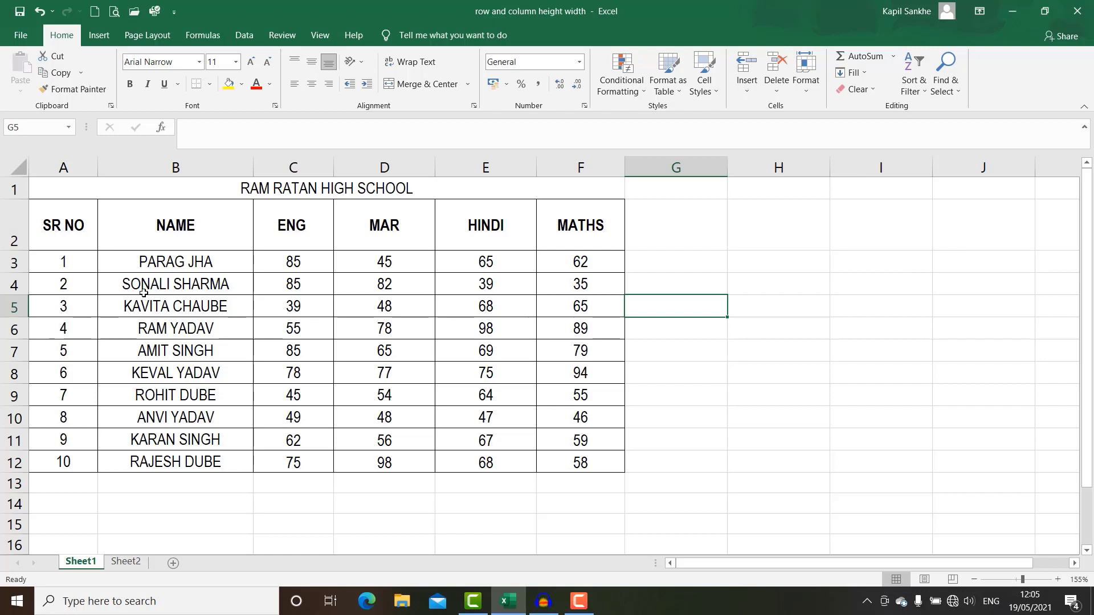
mouse_move(77, 268)
left_mouse_down()
mouse_move(582, 440)
mouse_move(581, 463)
left_mouse_up()
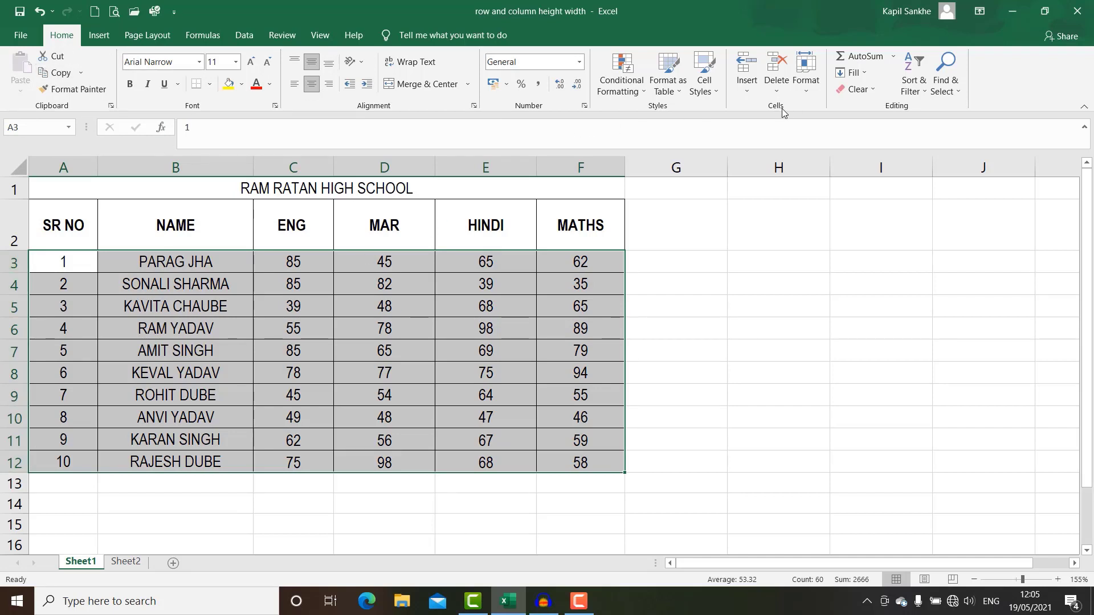
left_click(809, 89)
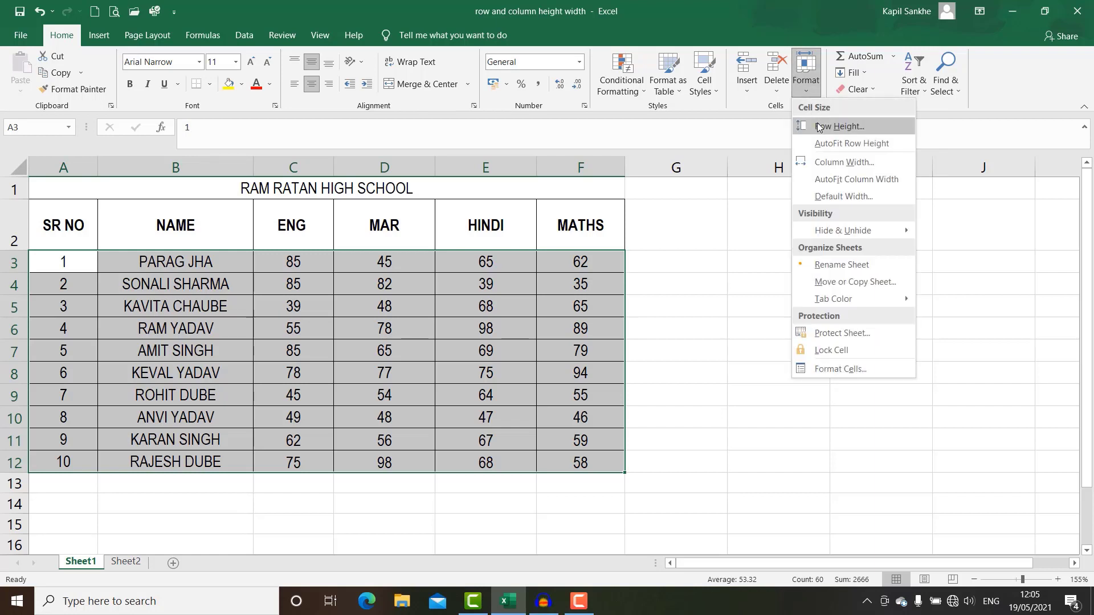
left_click(818, 126)
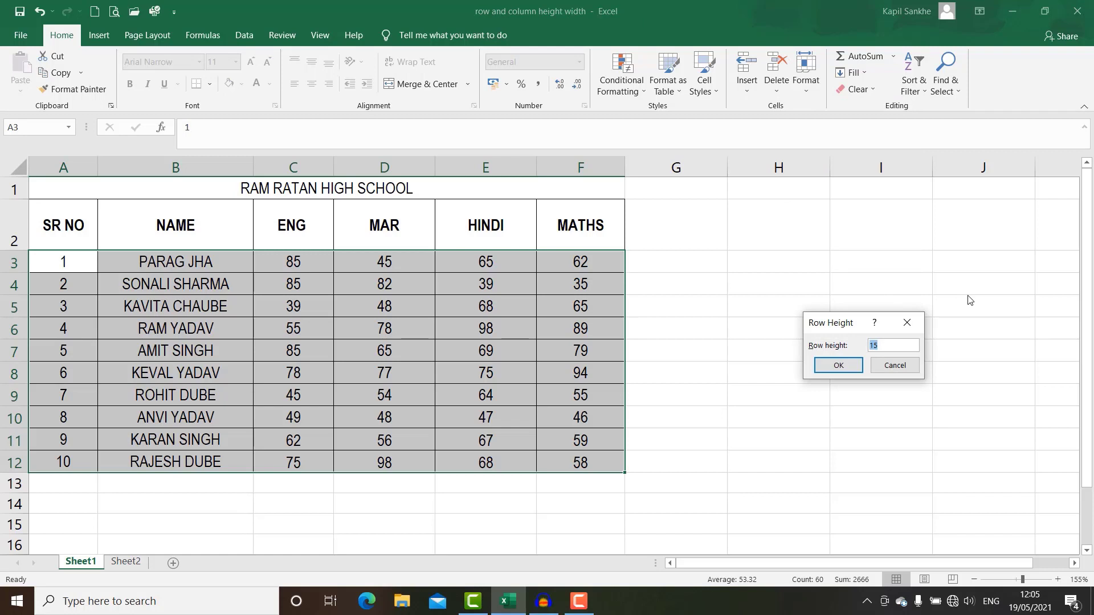
type("25")
key("Return")
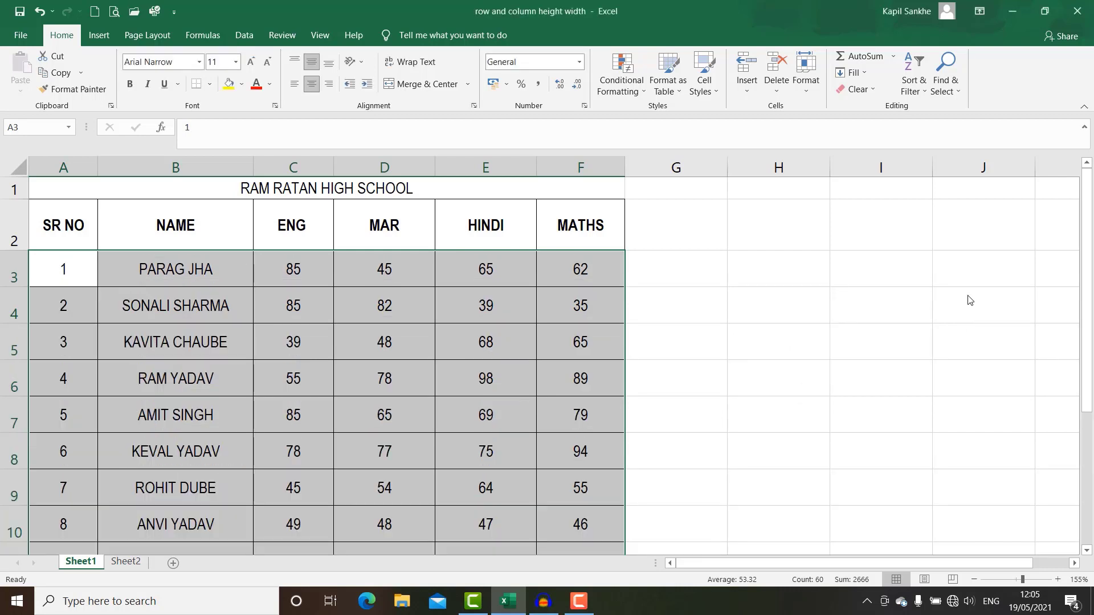
left_click(895, 329)
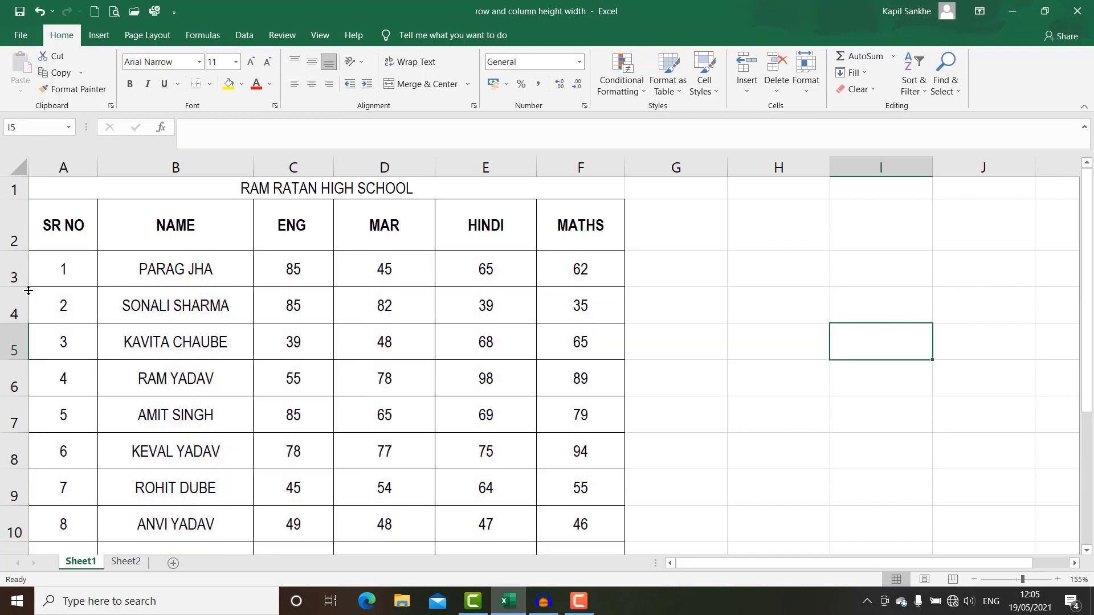
Set row 4, the second student's row, to a height of 20.
mouse_move(51, 261)
left_mouse_down()
mouse_move(541, 498)
mouse_move(581, 487)
mouse_move(617, 532)
left_mouse_up()
scroll(617, 532, "up", 1)
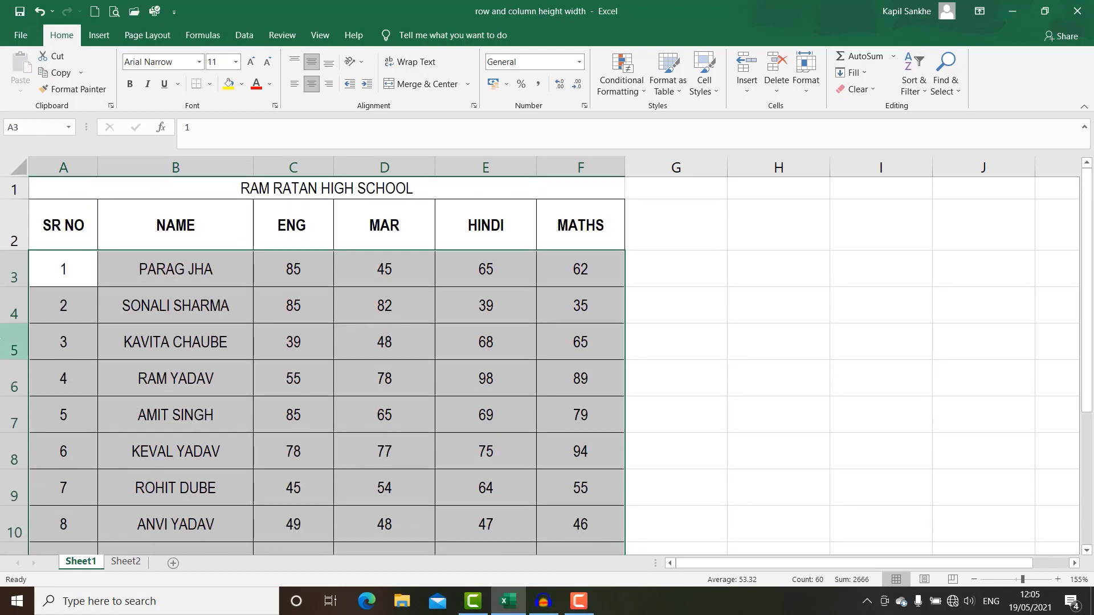
right_click(3, 311)
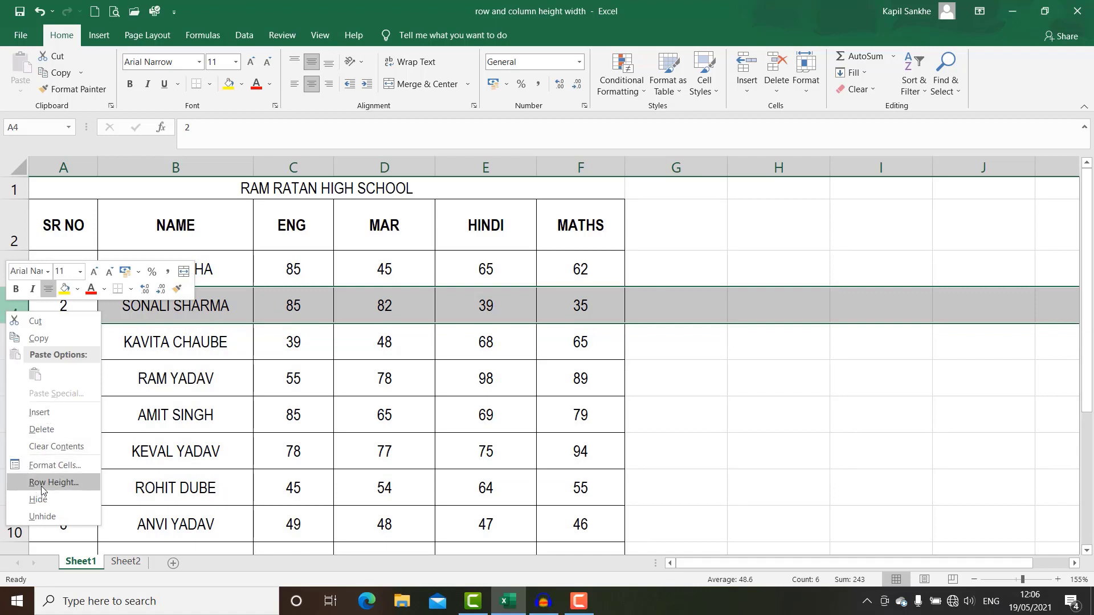
left_click(43, 483)
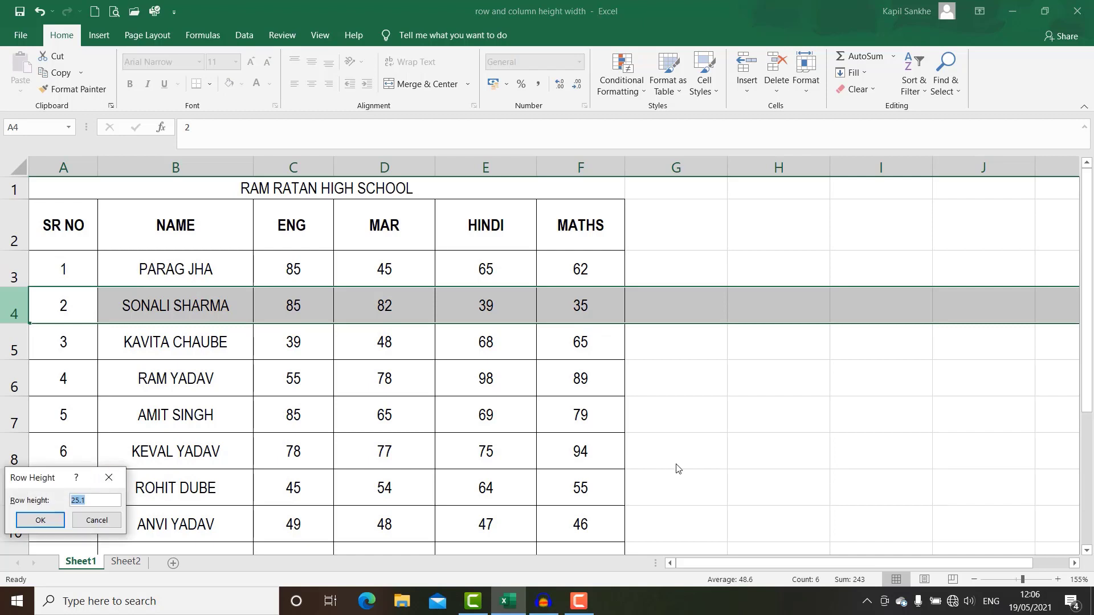
type("20")
key("Return")
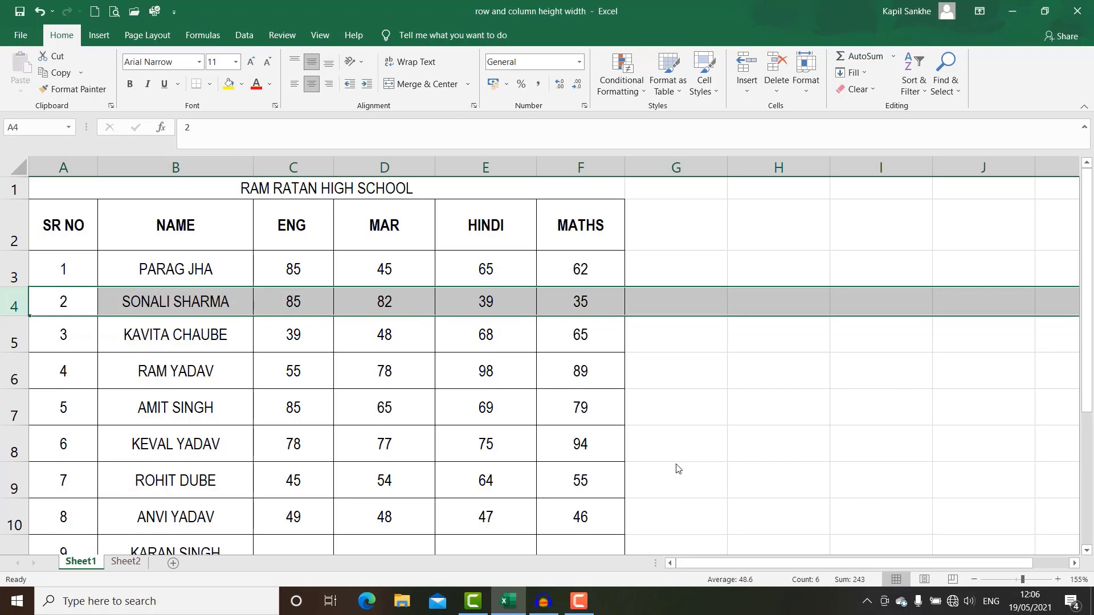
scroll(687, 421, "down", 3)
scroll(687, 422, "up", 3)
Set every row of the worksheet to a height of 35, fixing the mistyped entry first.
left_click(742, 406)
scroll(744, 411, "down", 2)
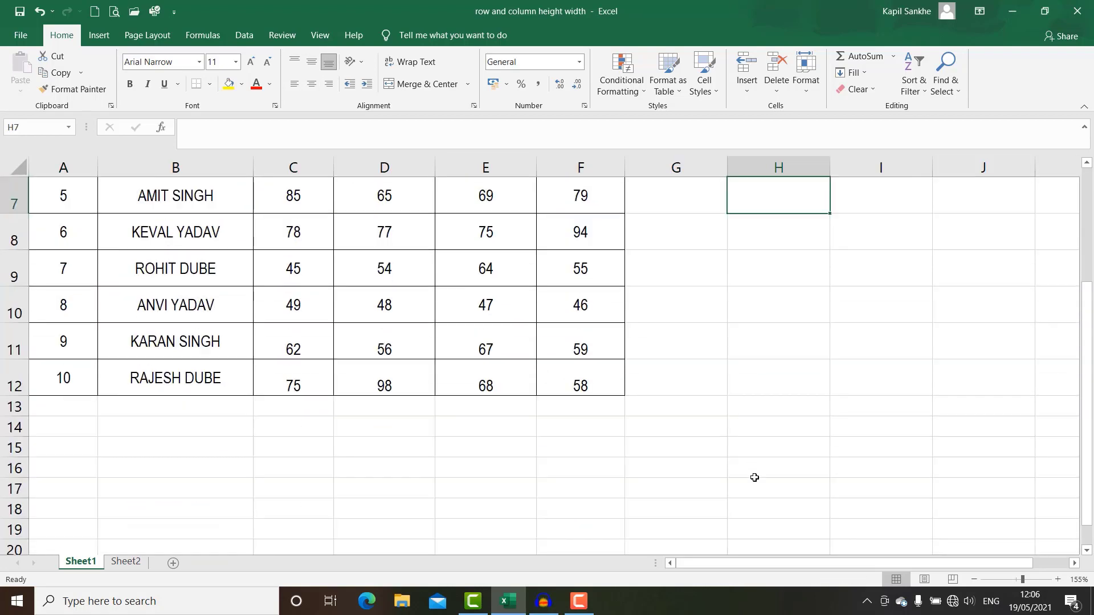
scroll(754, 477, "up", 2)
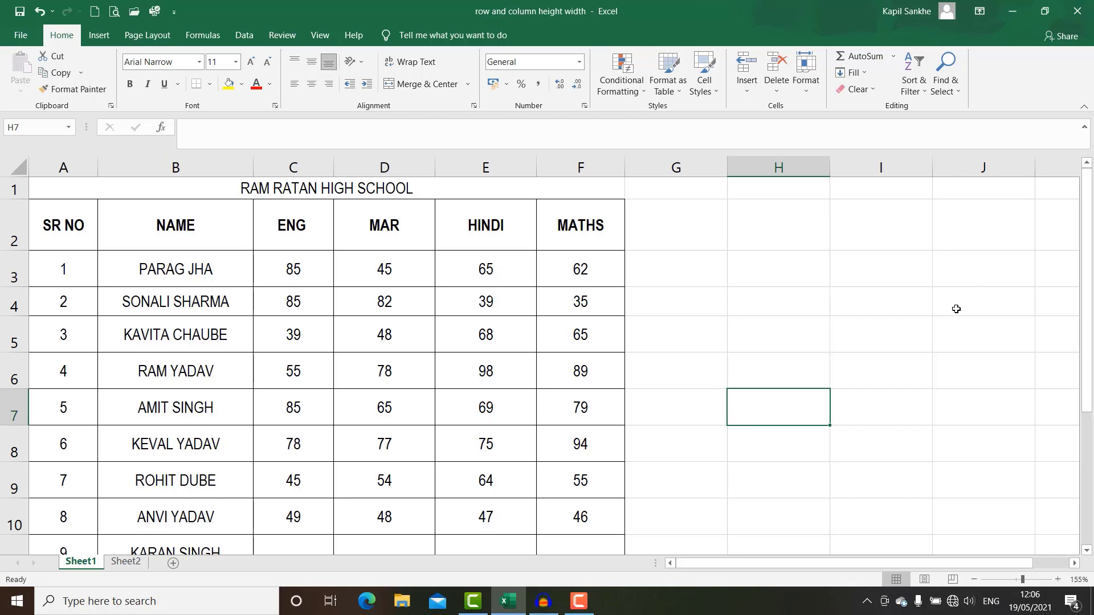
left_click(11, 168)
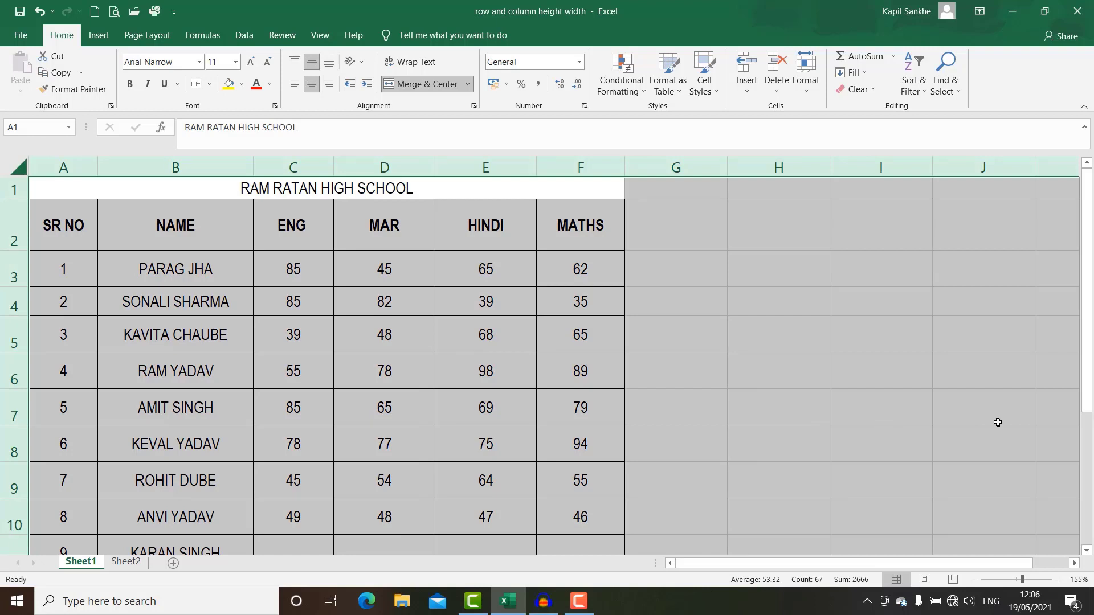
key("alt")
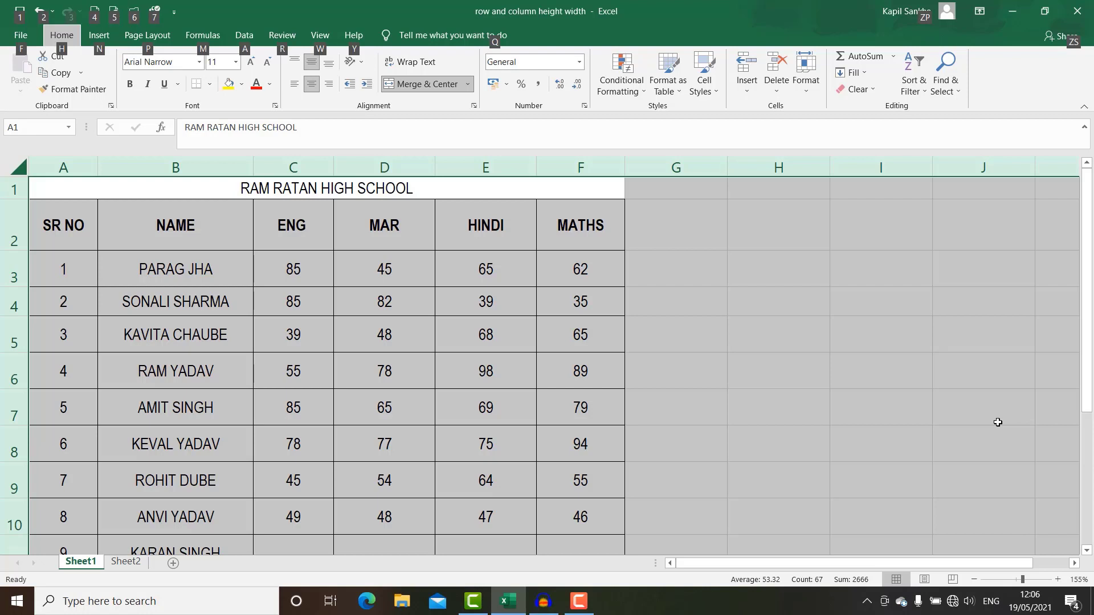
key("h")
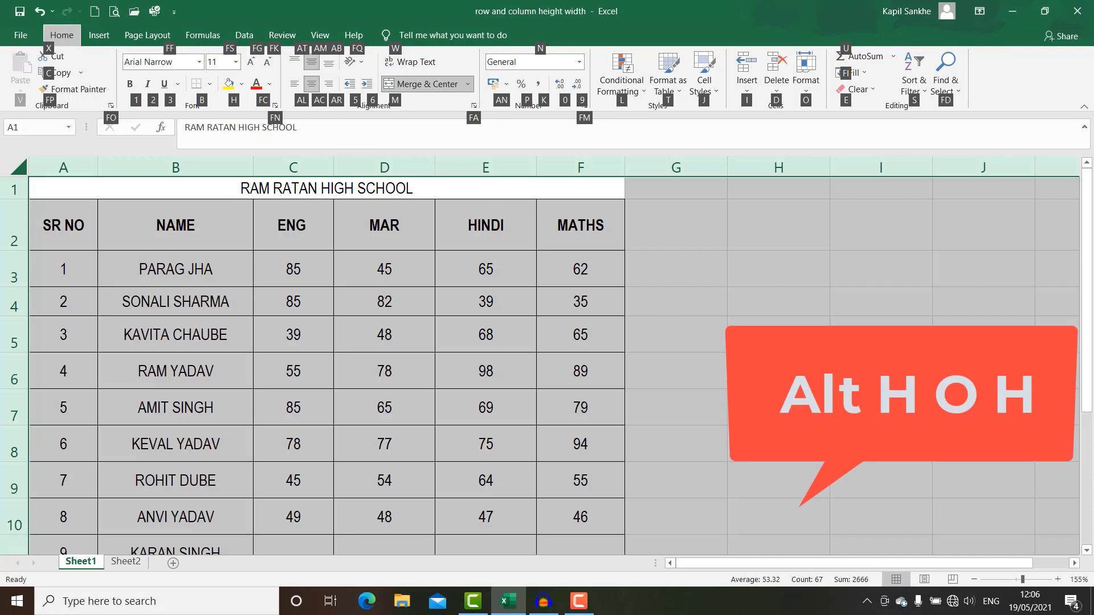
key("o")
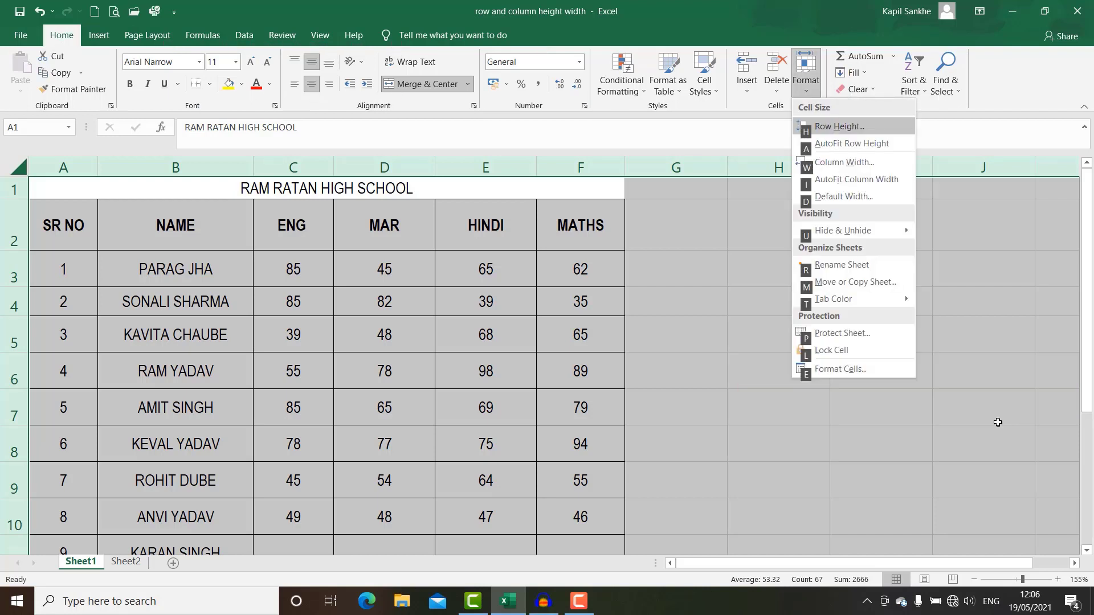
key("h")
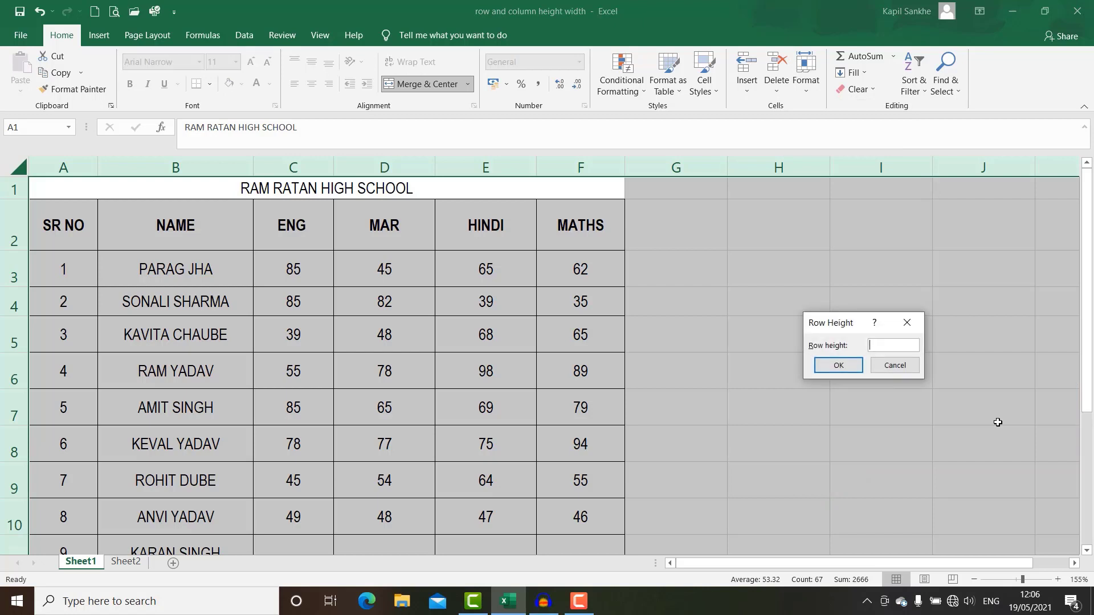
type("3")
type("5")
type("\\")
key("Return")
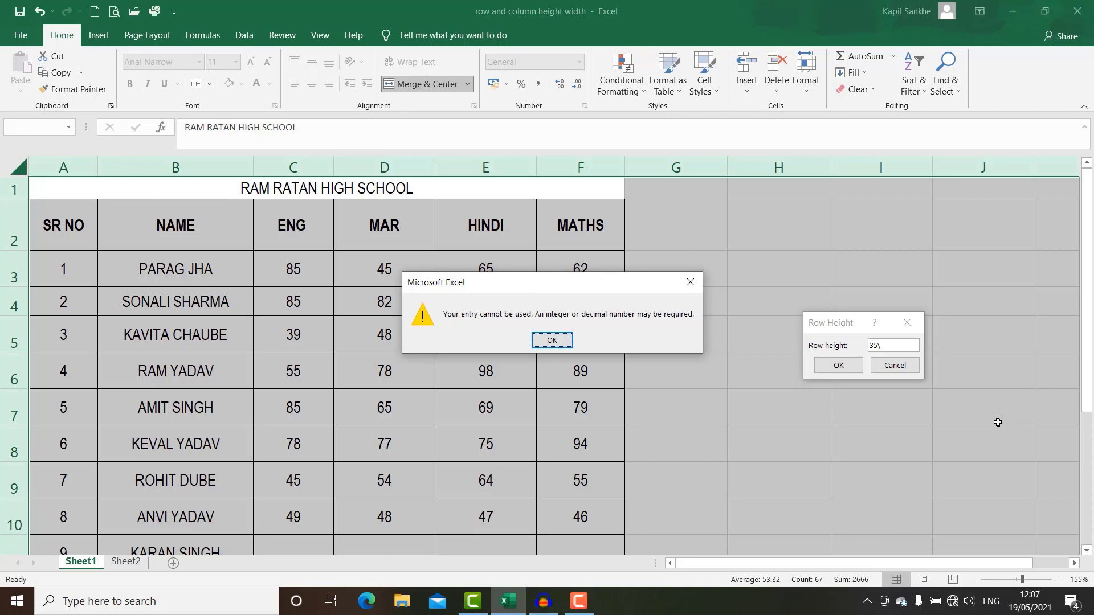
left_click(550, 341)
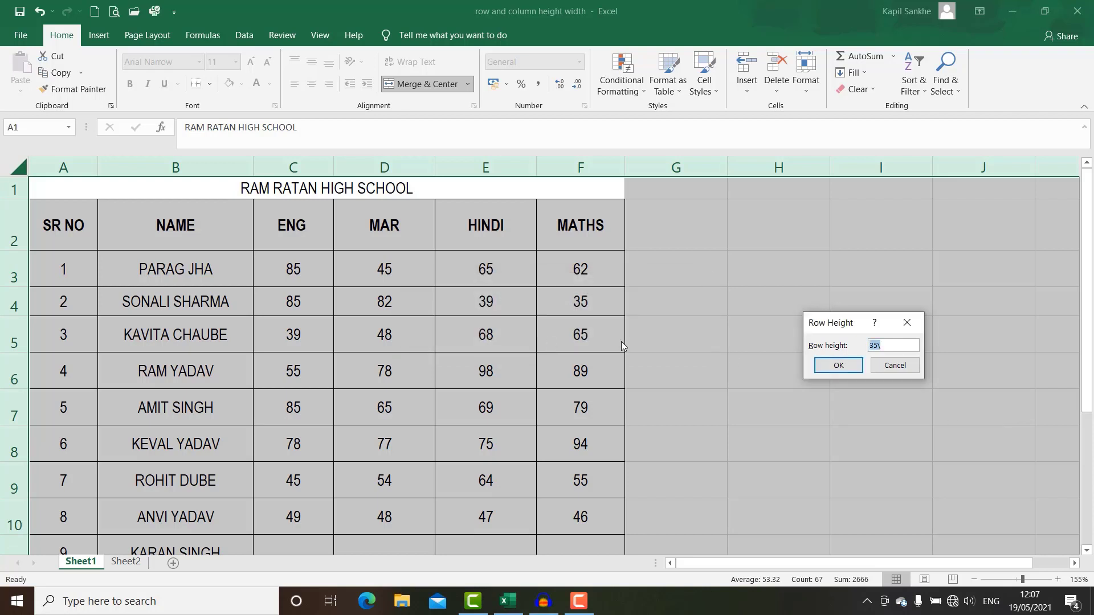
left_click(910, 345)
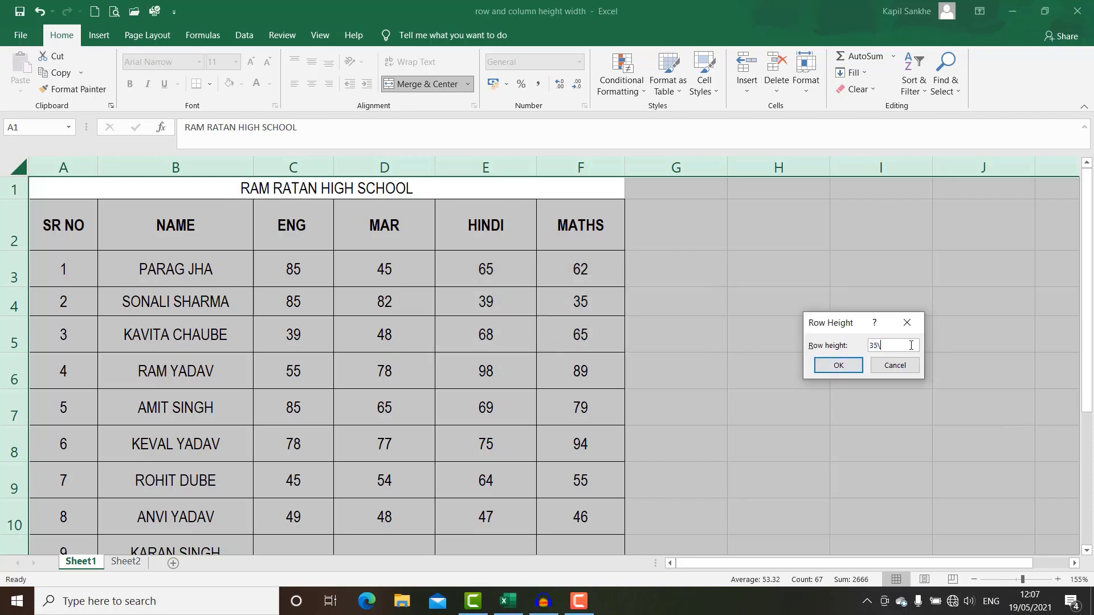
left_click(847, 369)
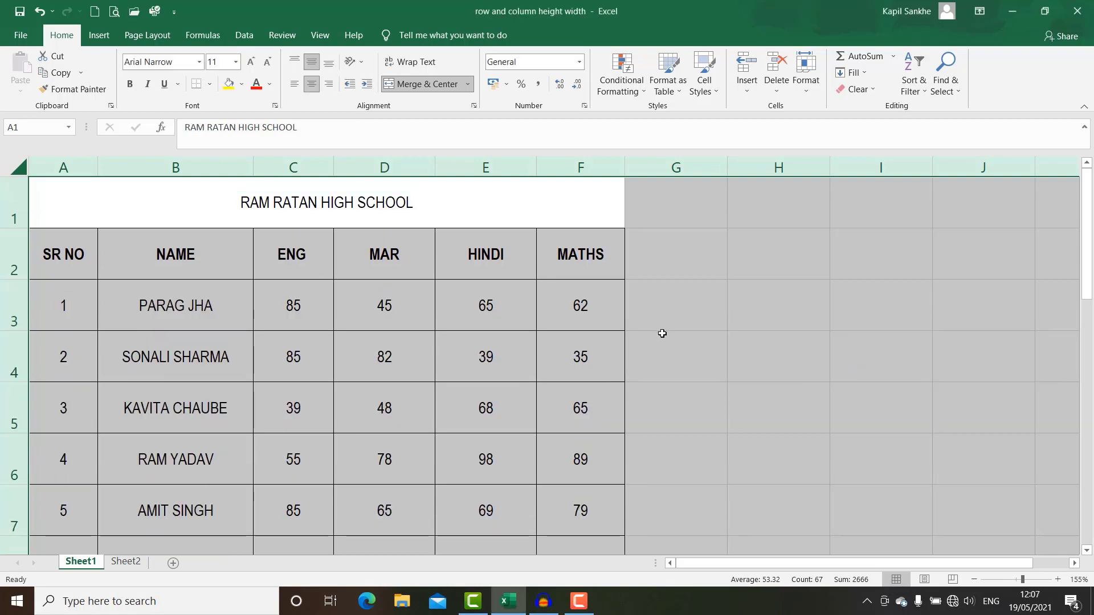
scroll(663, 334, "down", 1)
scroll(662, 333, "down", 3)
scroll(774, 367, "up", 3)
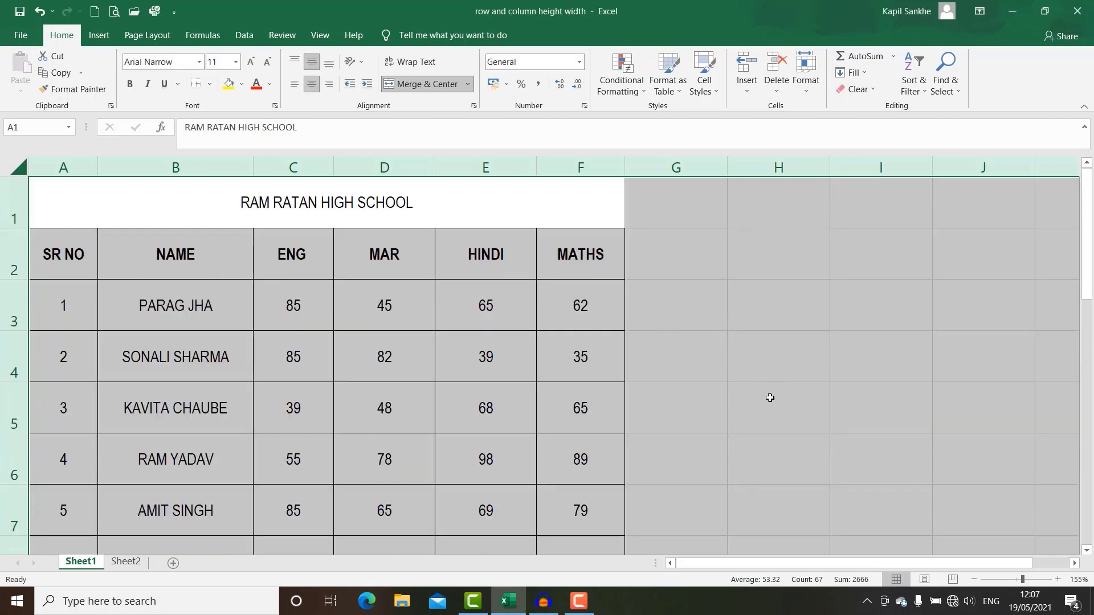
AutoFit the row height of table rows 1–12 (A1:F12) to their contents.
left_click(759, 321)
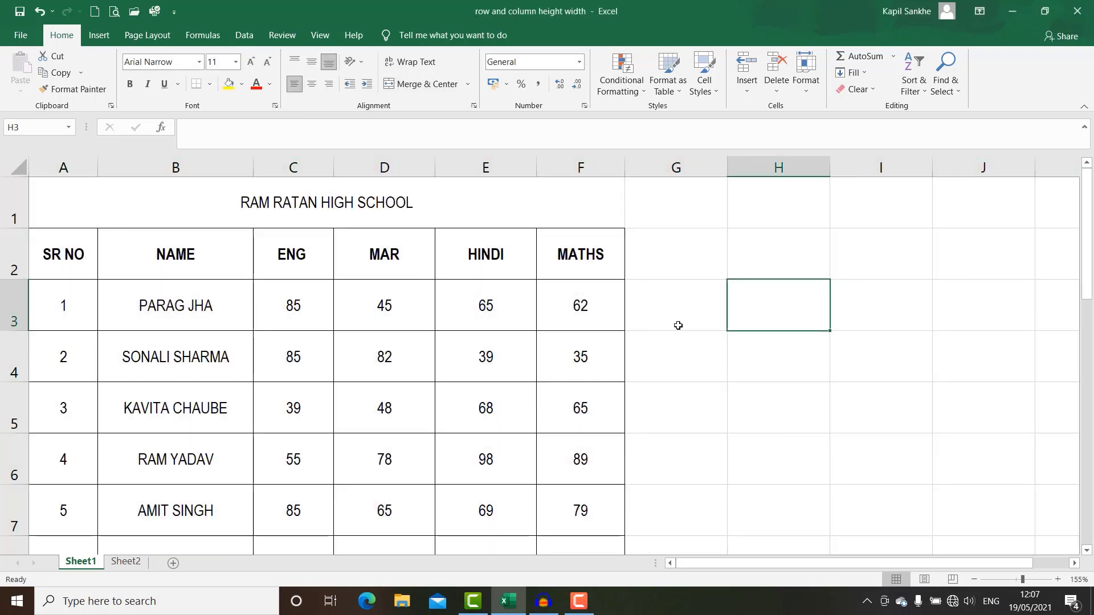
left_click(956, 249)
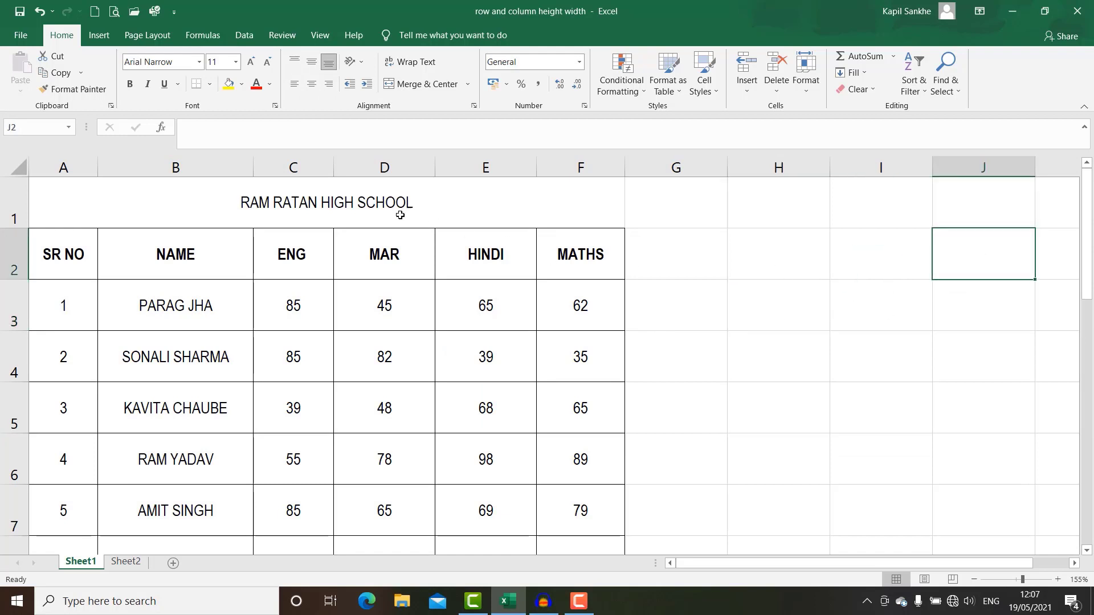
left_click_drag(74, 215, 428, 580)
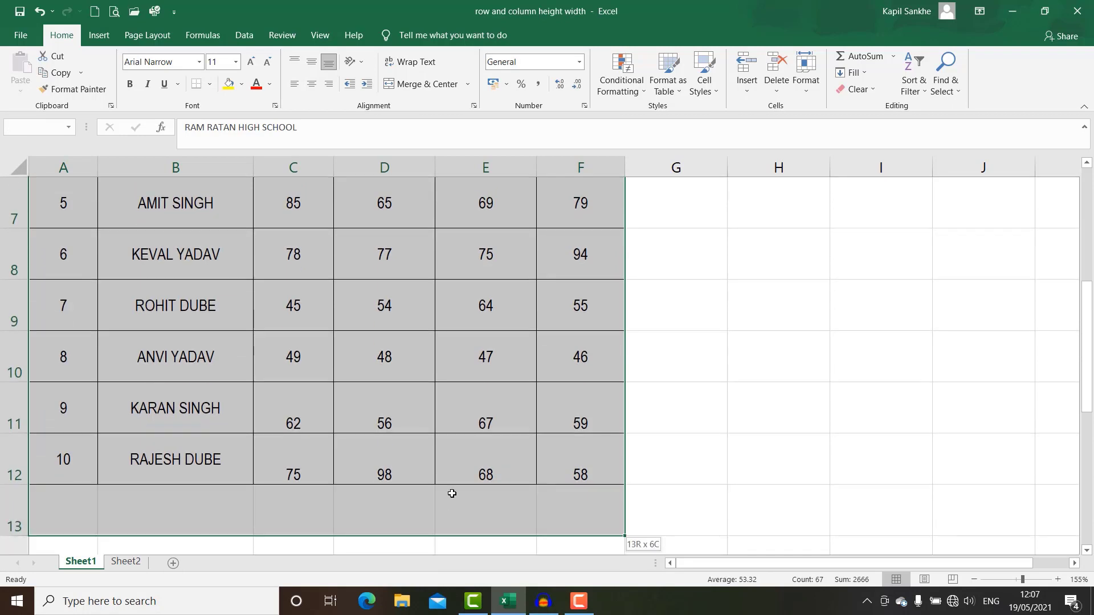
left_click_drag(428, 580, 496, 477)
scroll(249, 390, "up", 2)
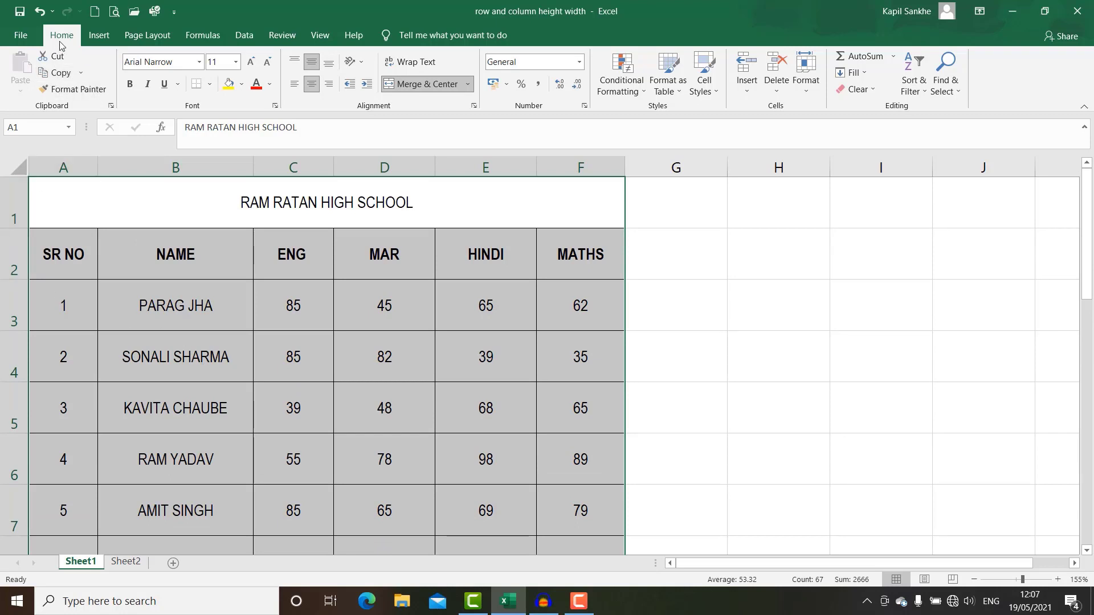
left_click(806, 86)
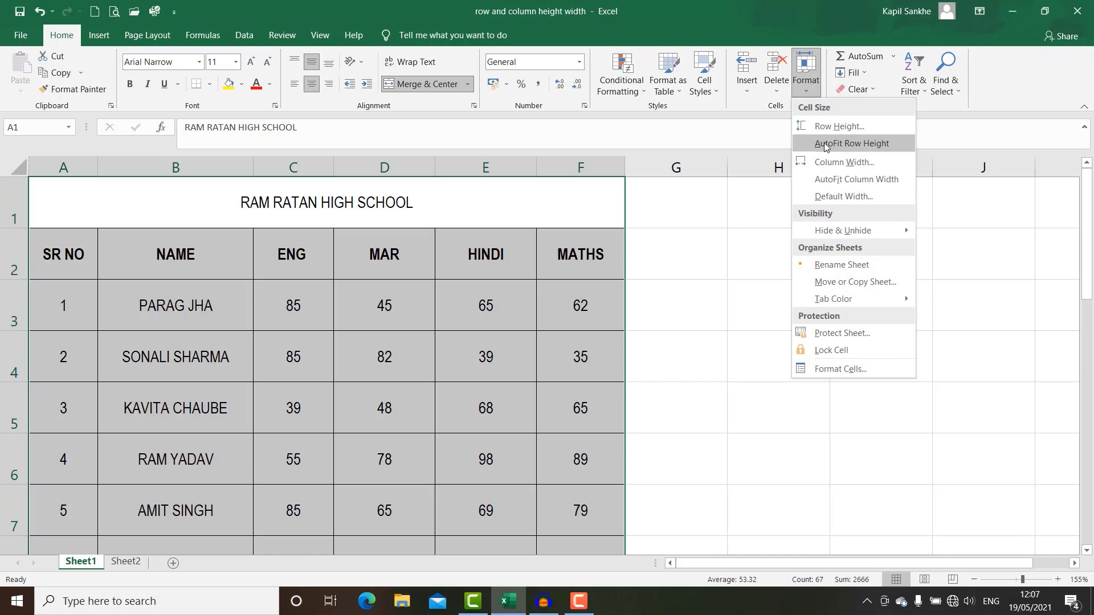
left_click(823, 142)
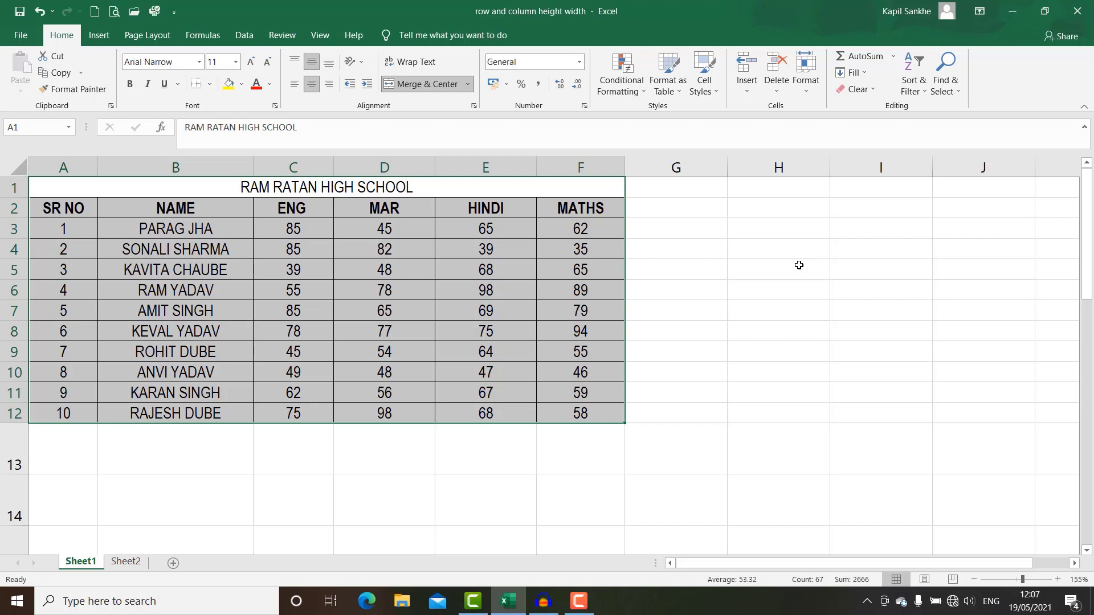
key("ctrl+z")
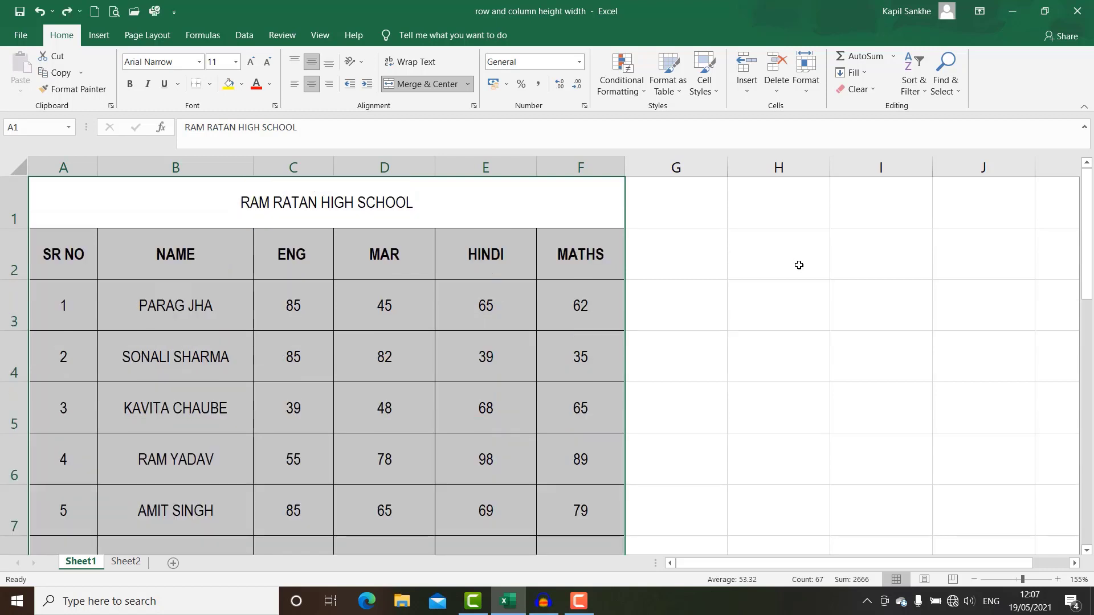
left_click(799, 265)
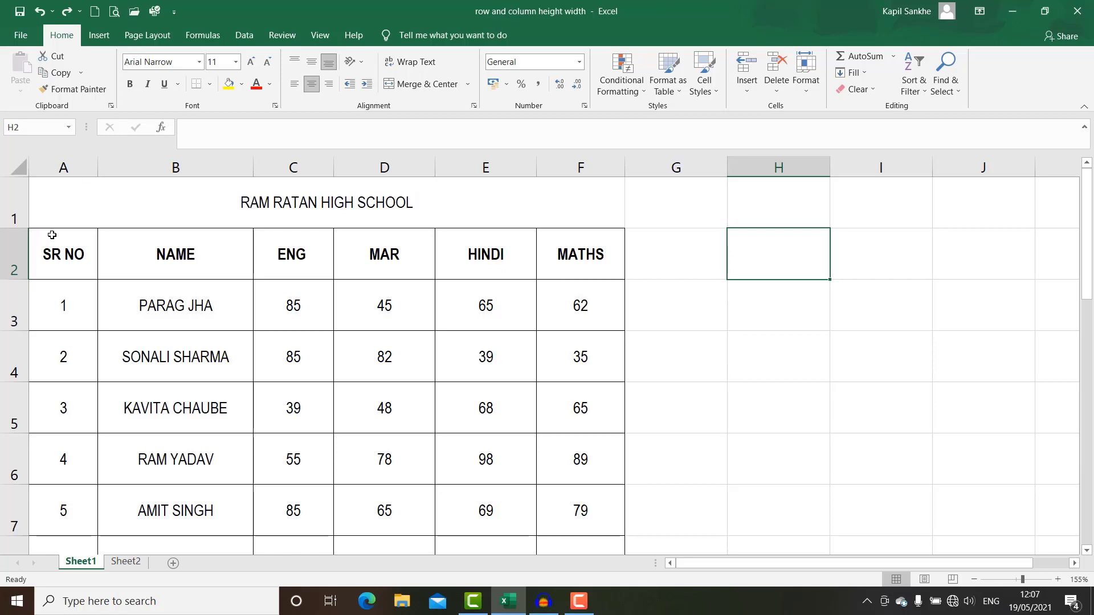
mouse_move(55, 219)
left_mouse_down()
mouse_move(290, 257)
mouse_move(451, 474)
left_mouse_up()
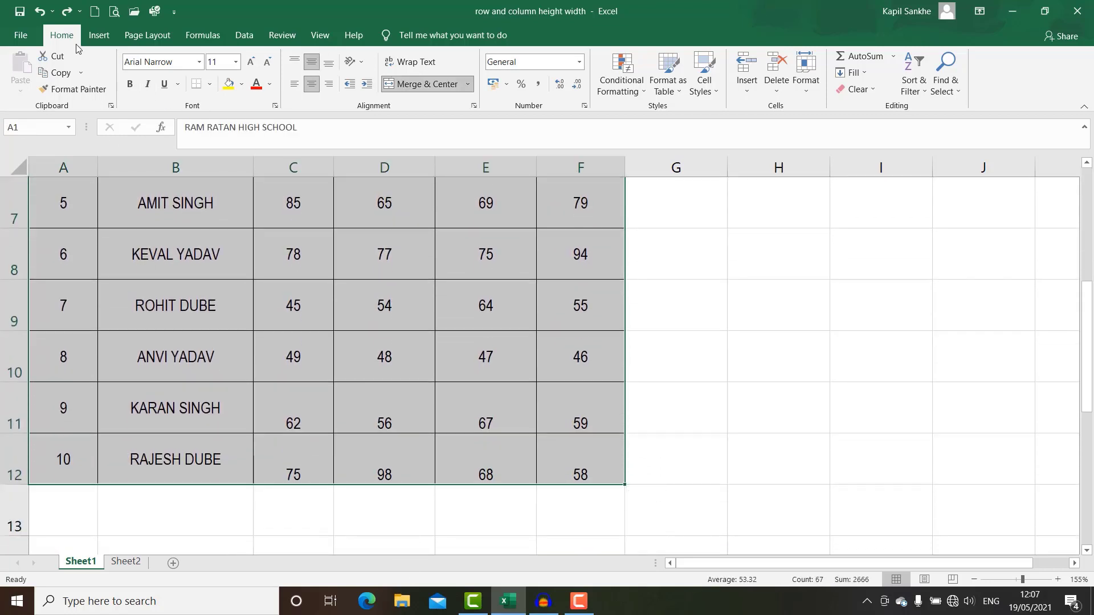
left_click(806, 87)
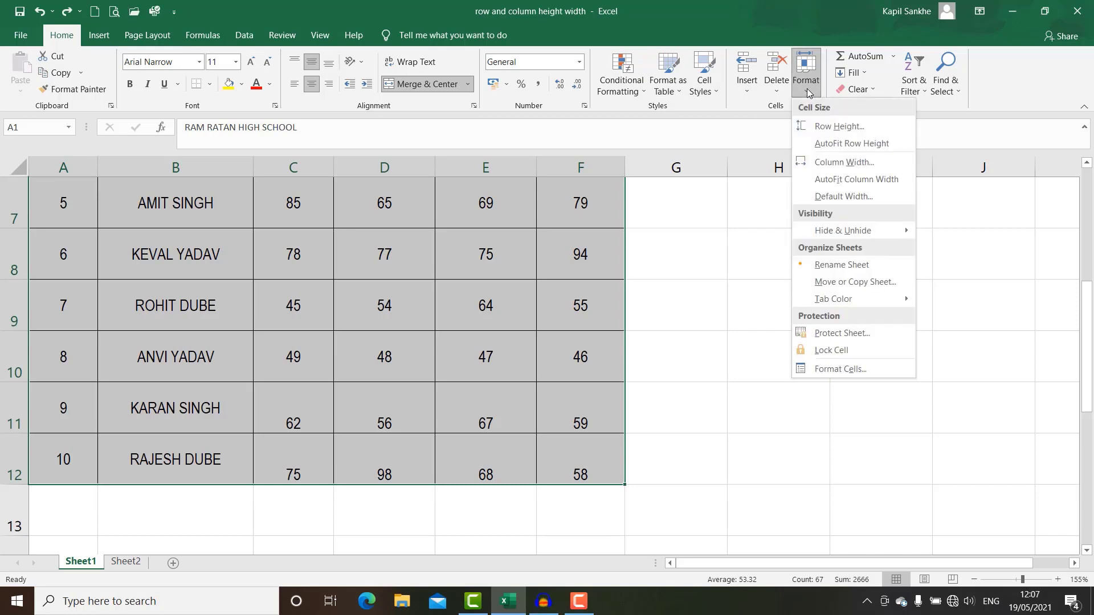
left_click(826, 143)
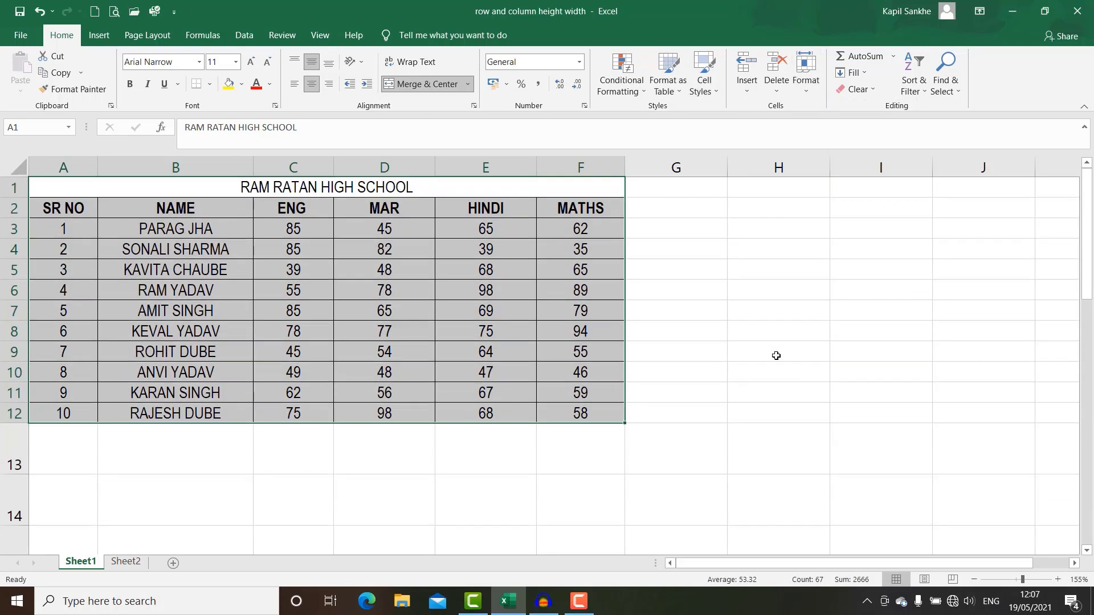
left_click(747, 302)
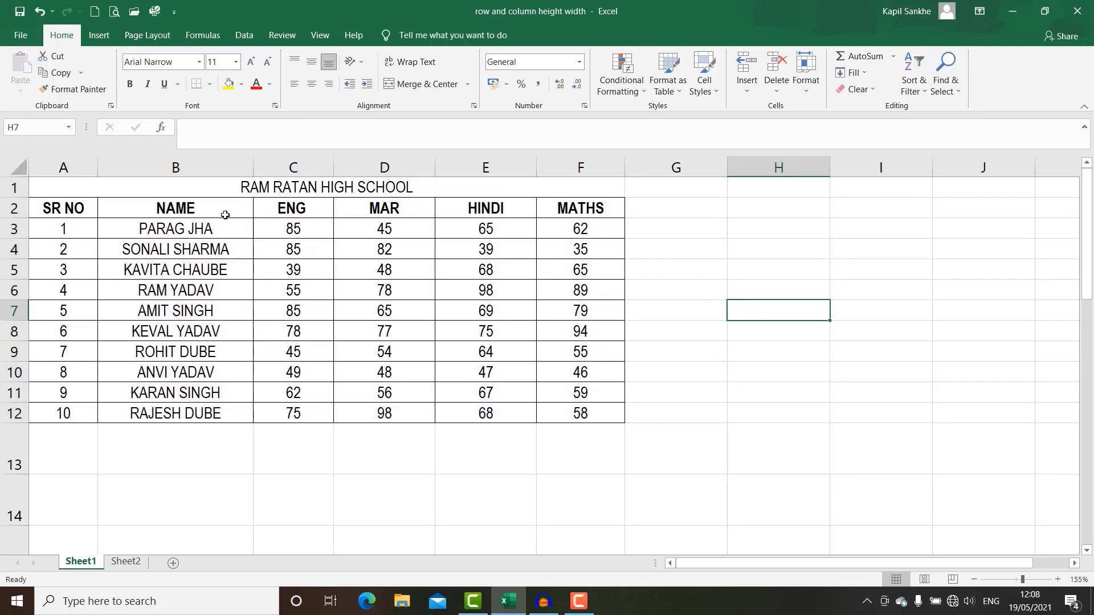
left_click_drag(235, 188, 308, 413)
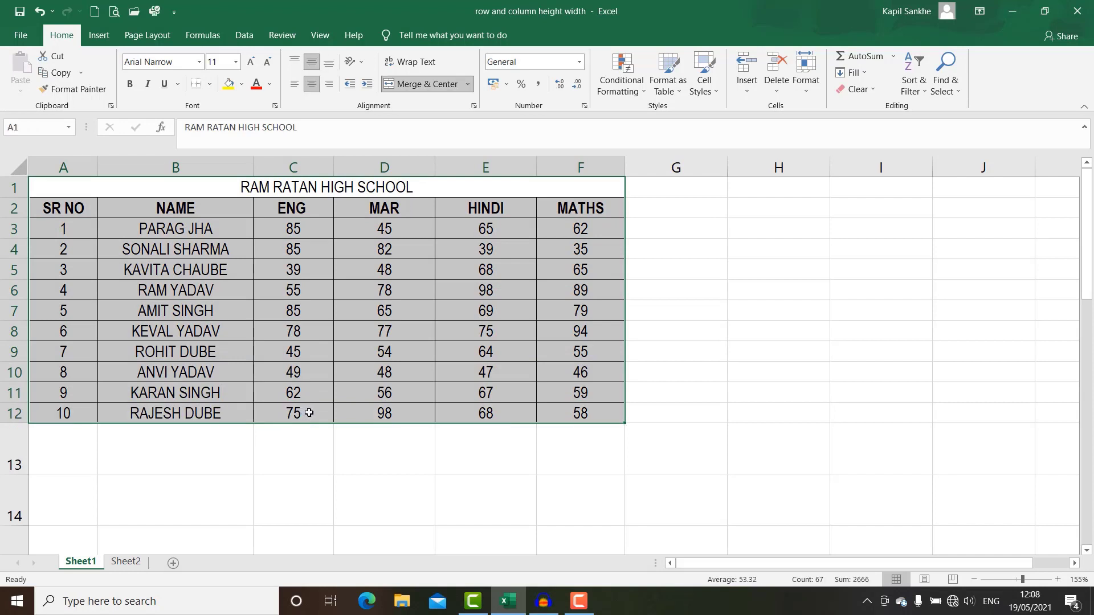
Undo the table's AutoFit so its rows return to the 35 height.
key("ctrl+z")
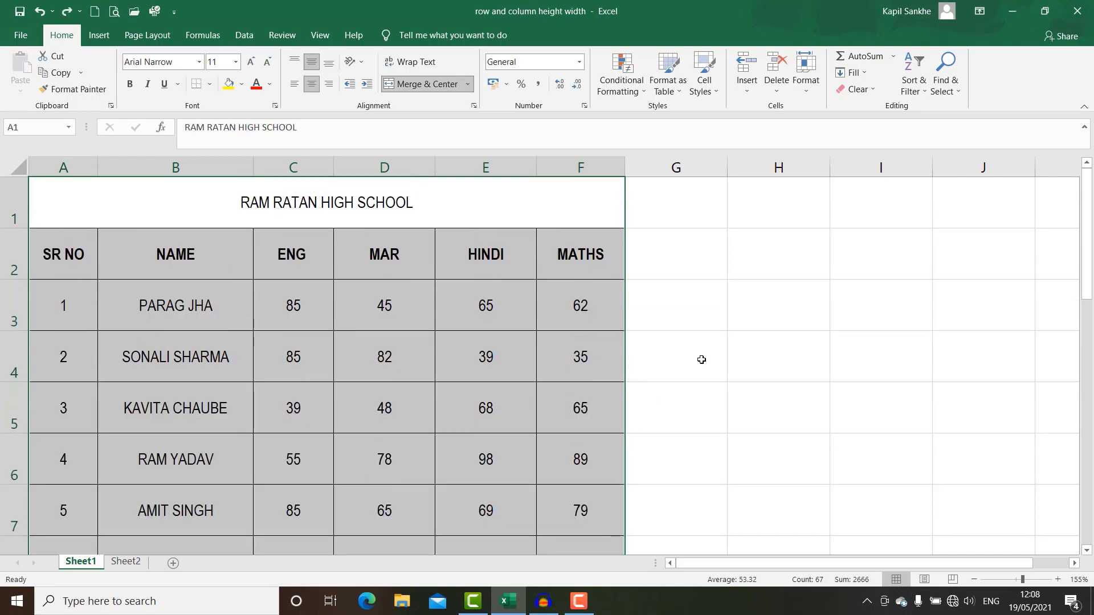
left_click(701, 360)
scroll(812, 285, "down", 1)
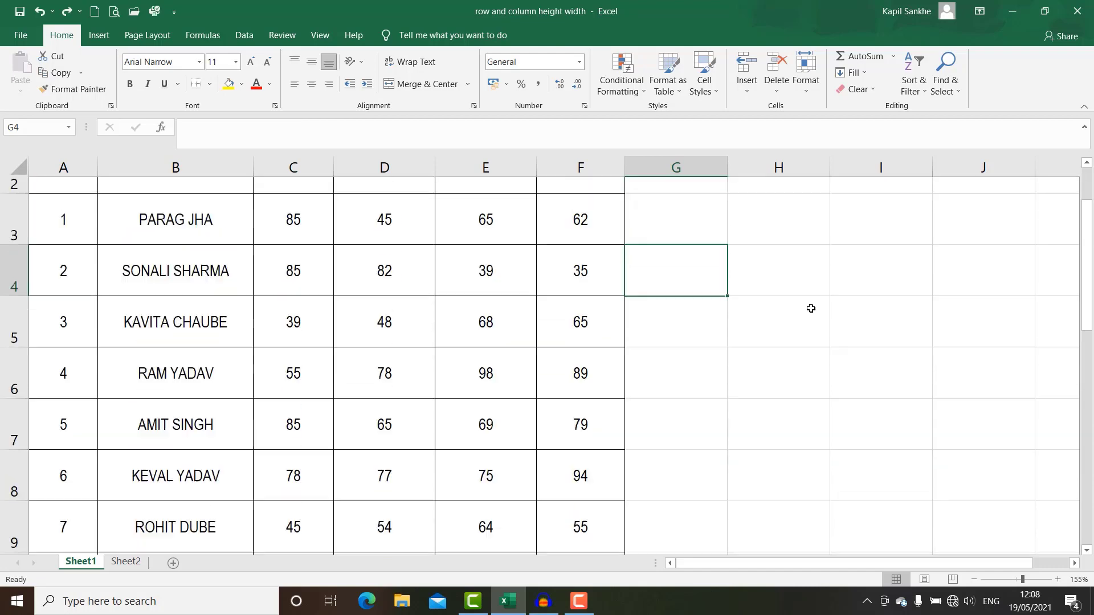
scroll(786, 302, "up", 1)
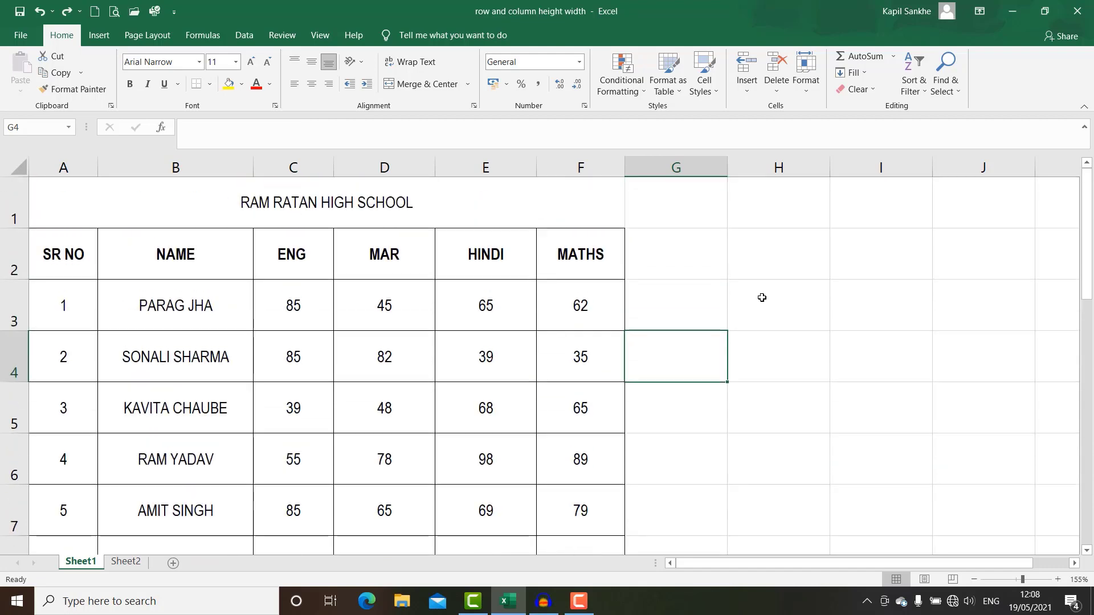
AutoFit all sheet rows with Alt H O A, then undo it to keep height 35.
left_click(19, 169)
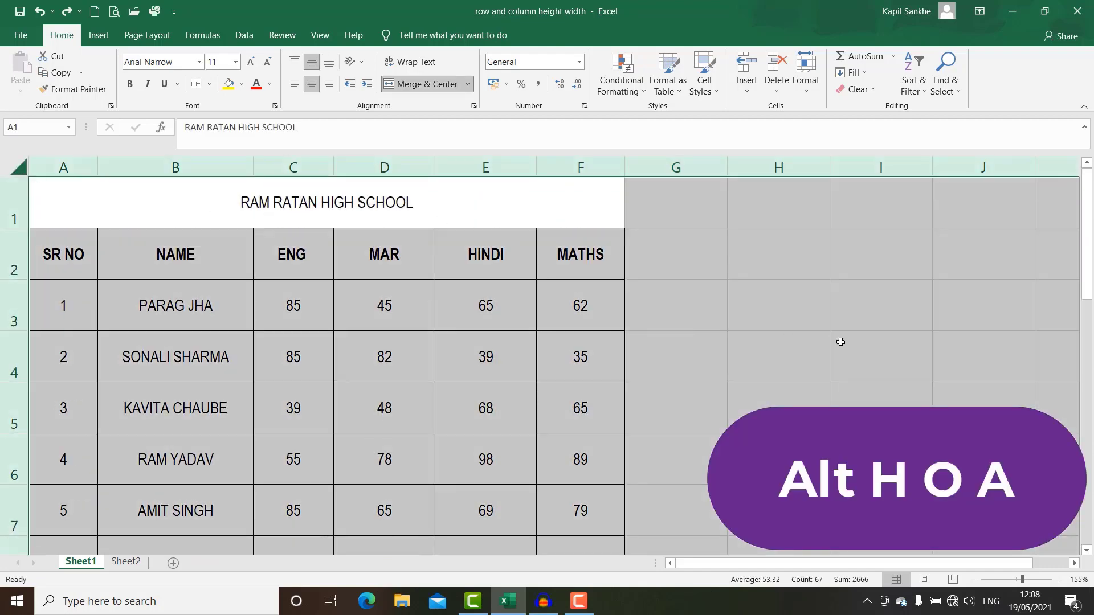
key("alt")
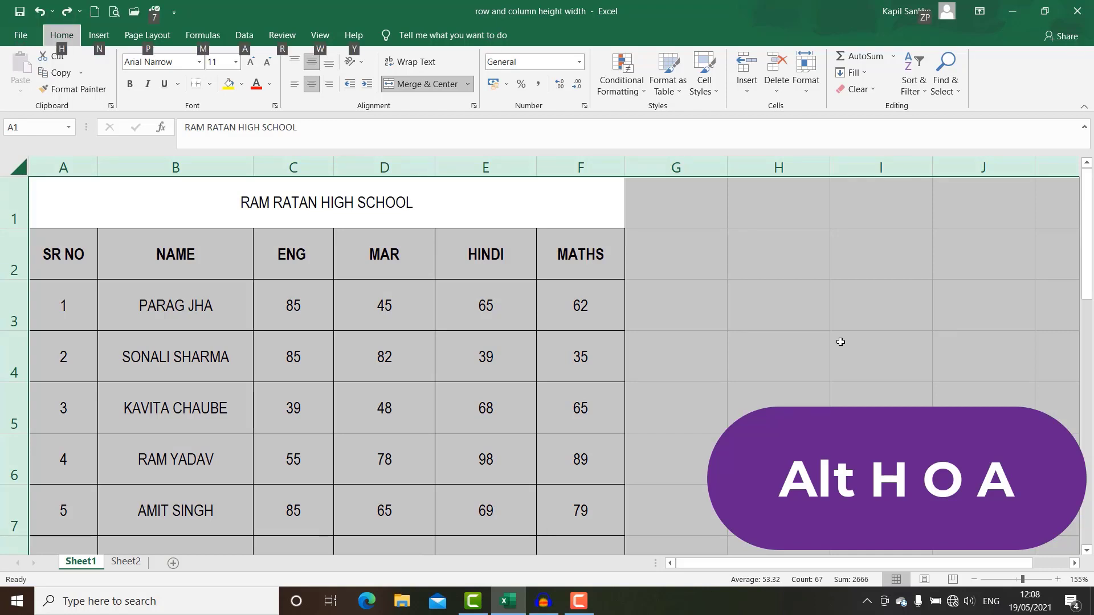
key("h")
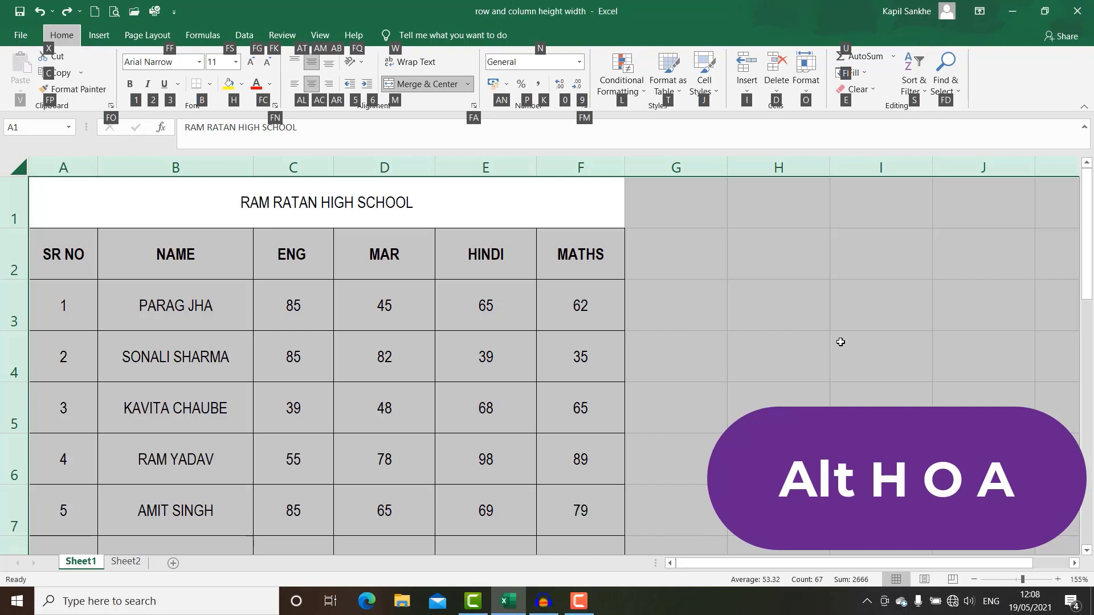
key("o")
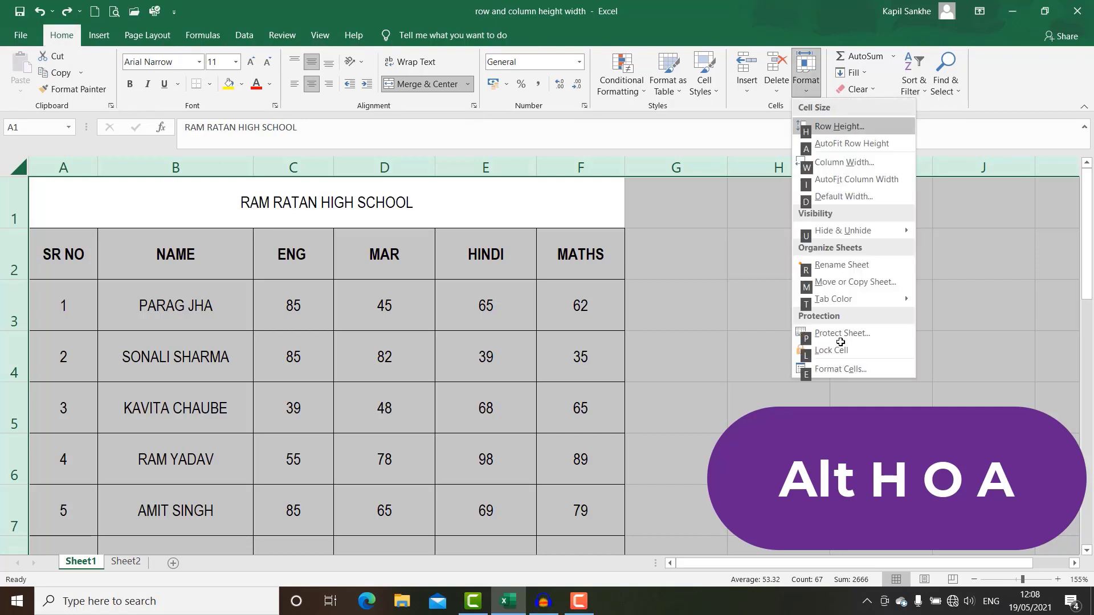
key("a")
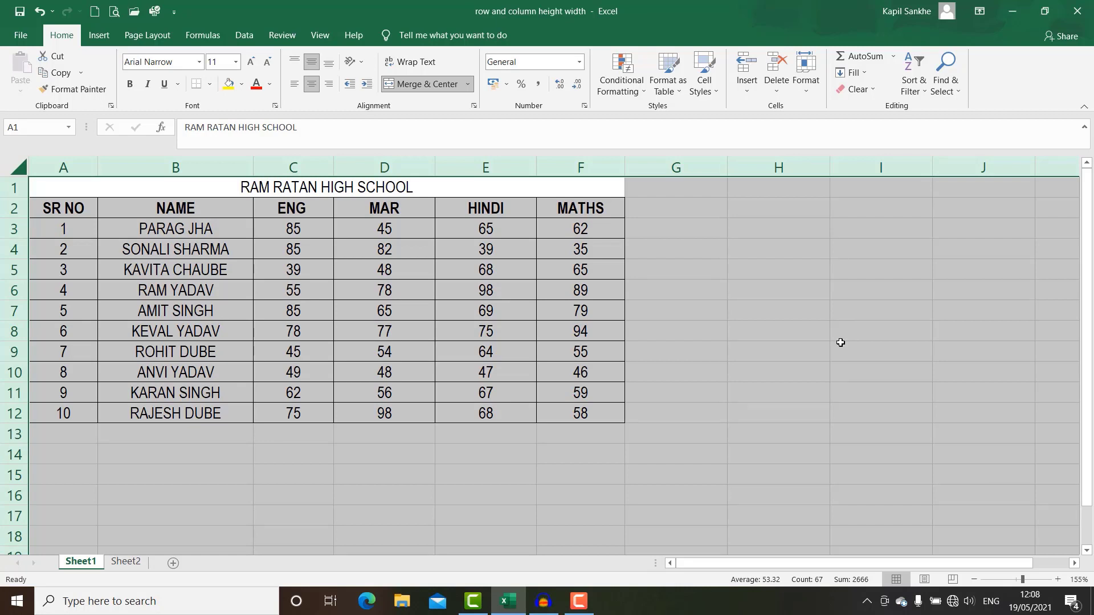
key("ctrl+z")
left_click(835, 320)
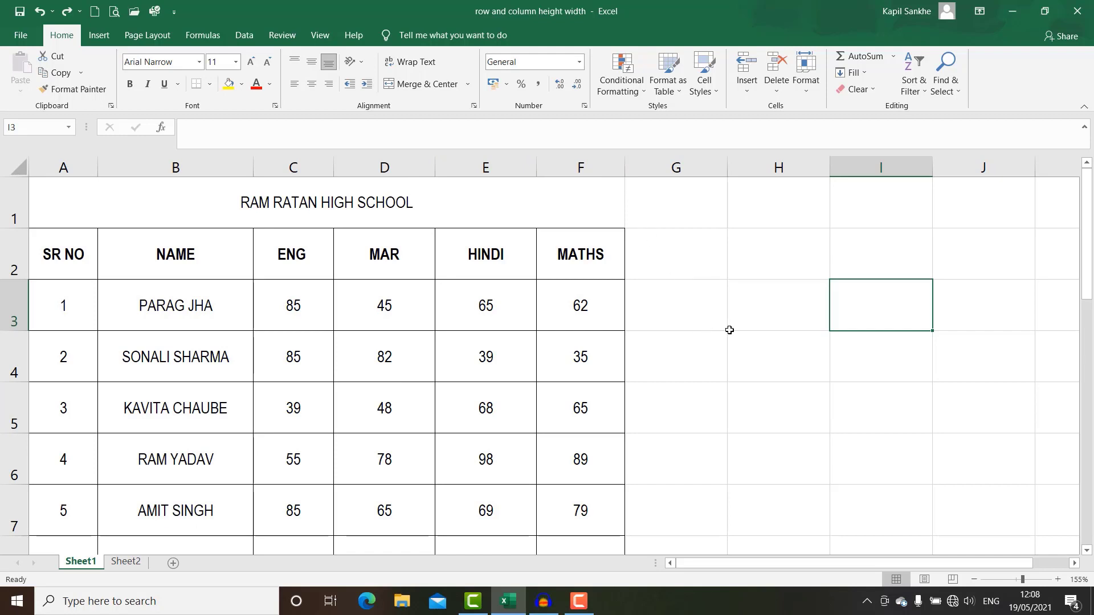
left_click(740, 309)
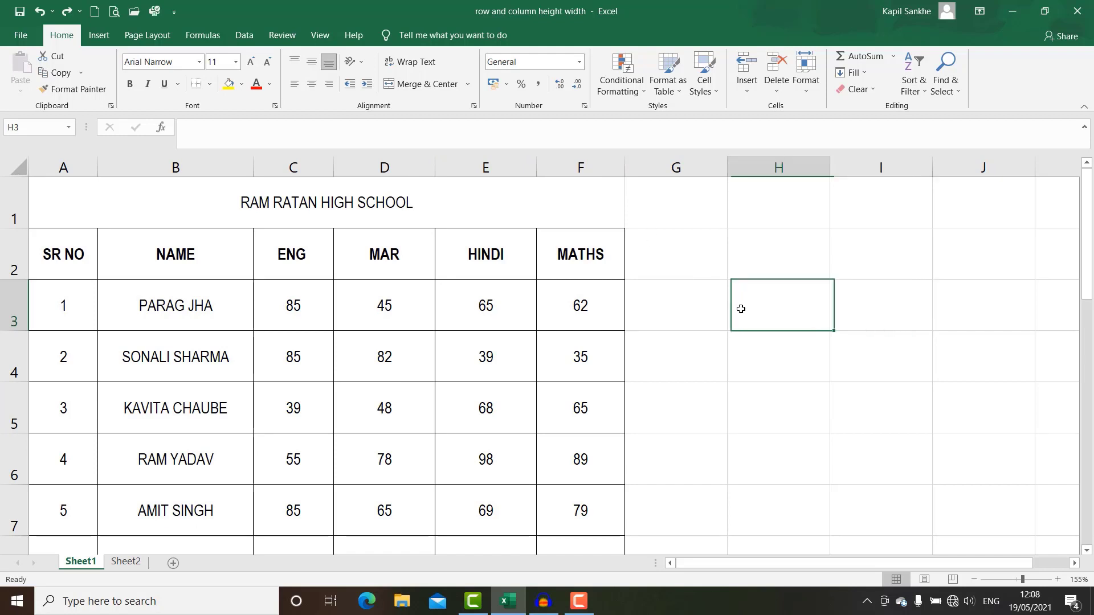
Widen column B, the NAME column, to a column width of 30.
left_click(221, 164)
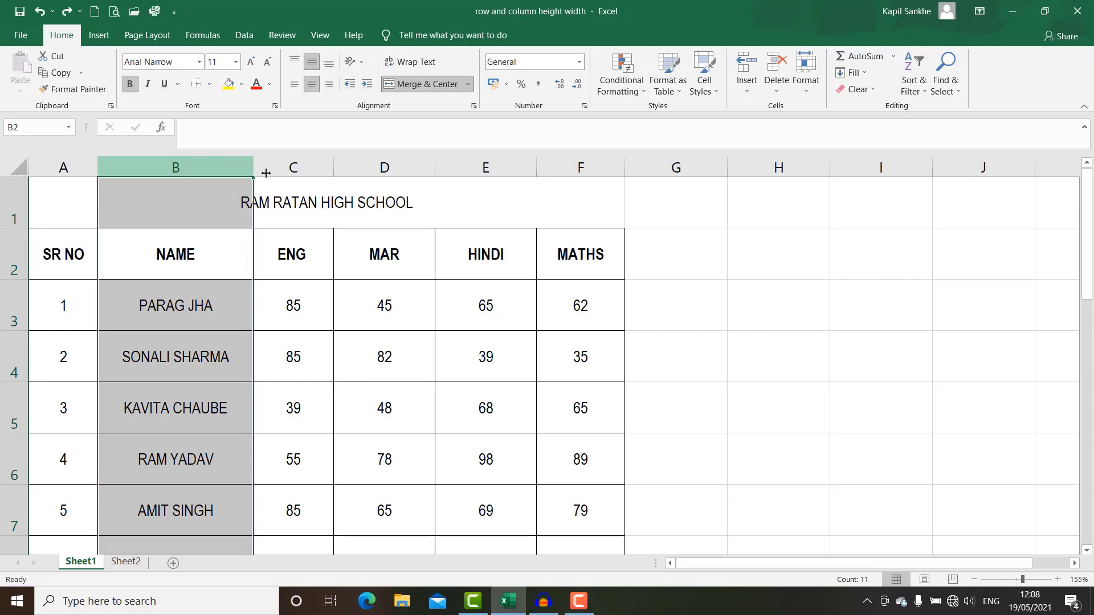
left_click(812, 90)
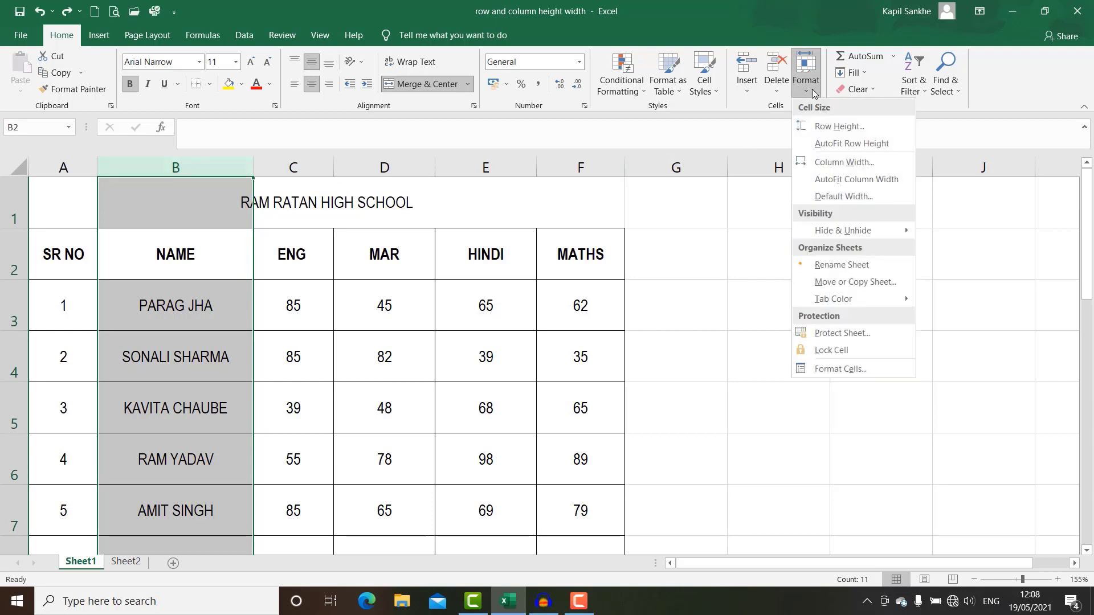
left_click(822, 161)
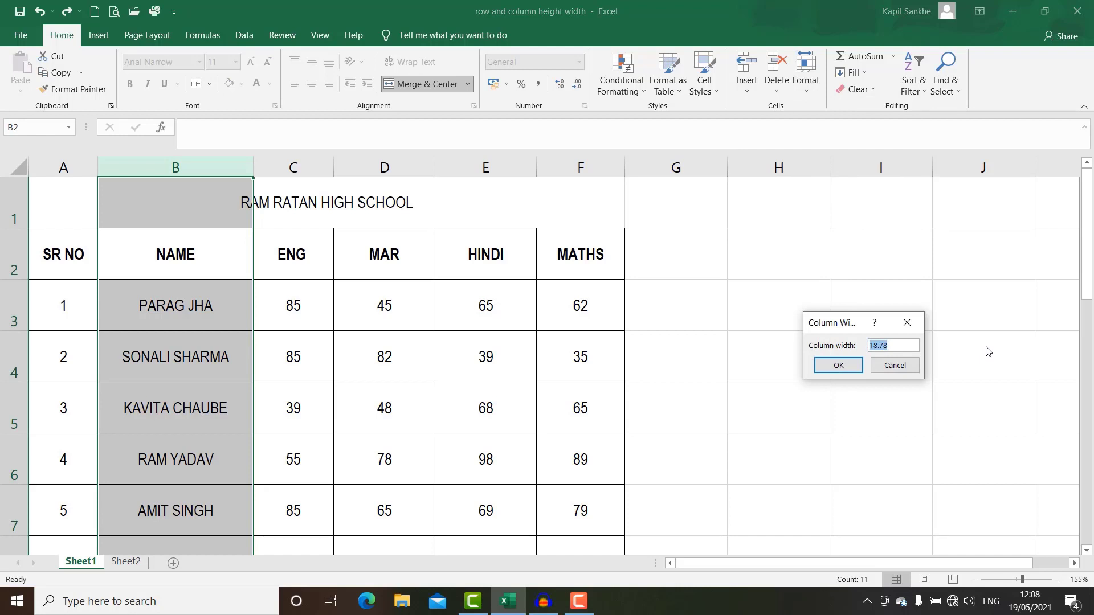
type("3")
type("0")
key("Return")
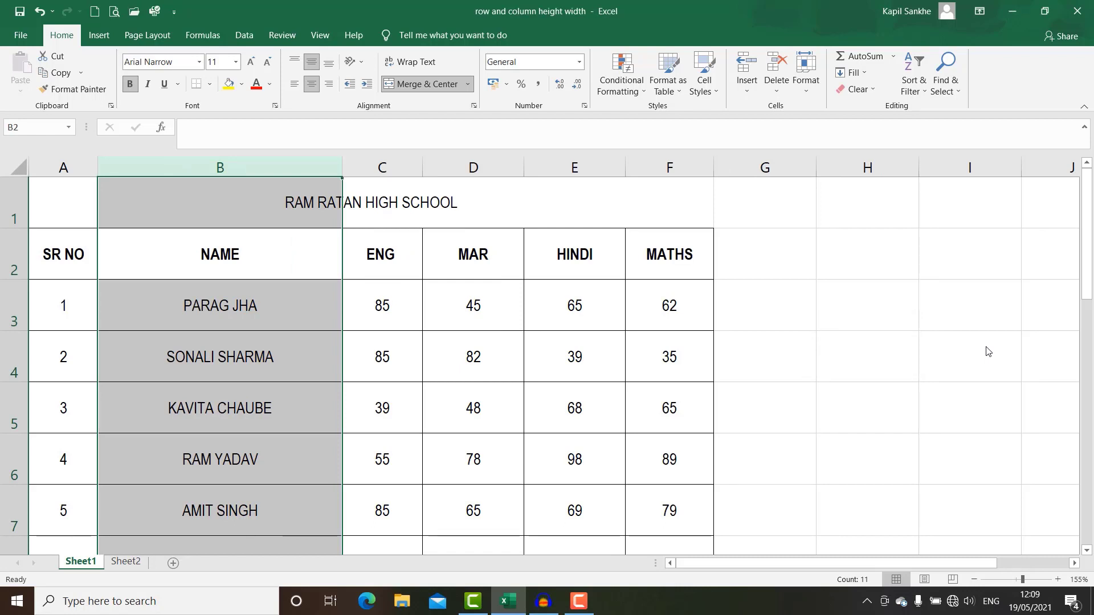
left_click(867, 317)
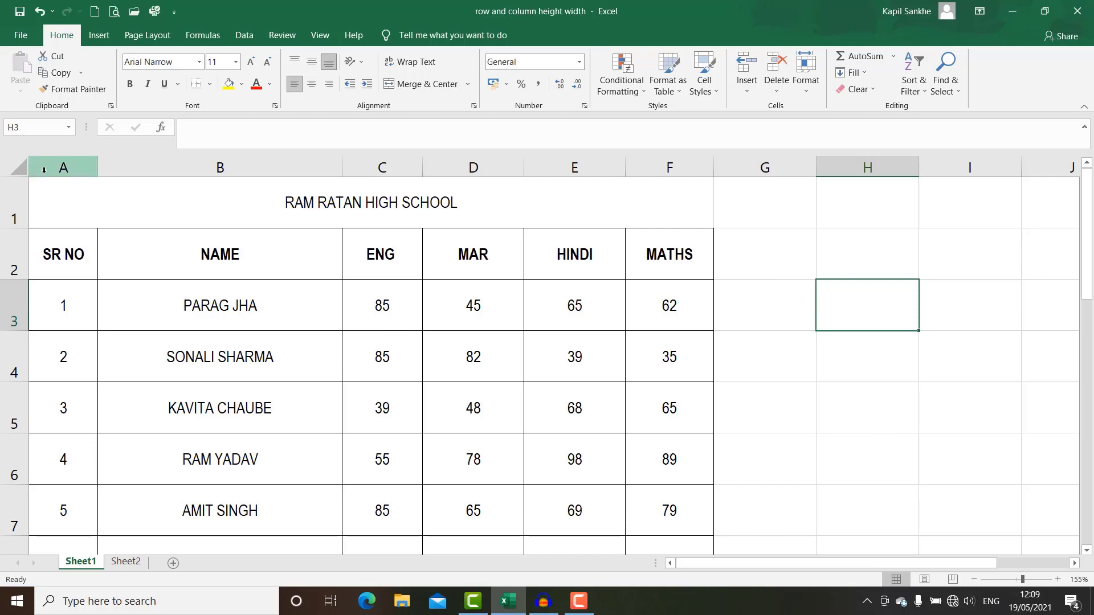
Set all columns of the worksheet to a uniform width of 18.
left_click(15, 168)
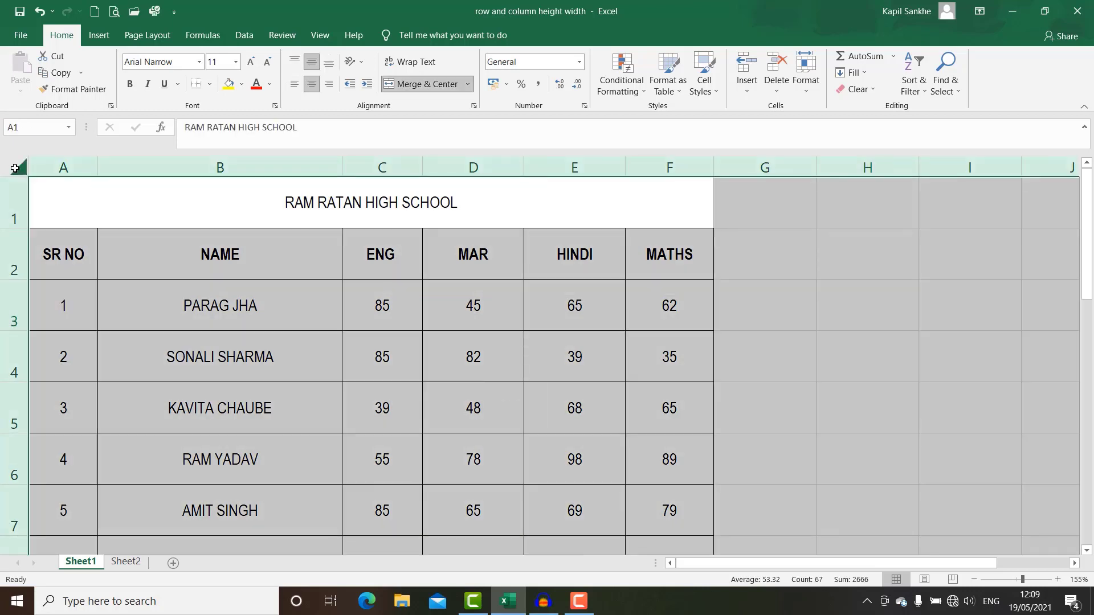
left_click(805, 90)
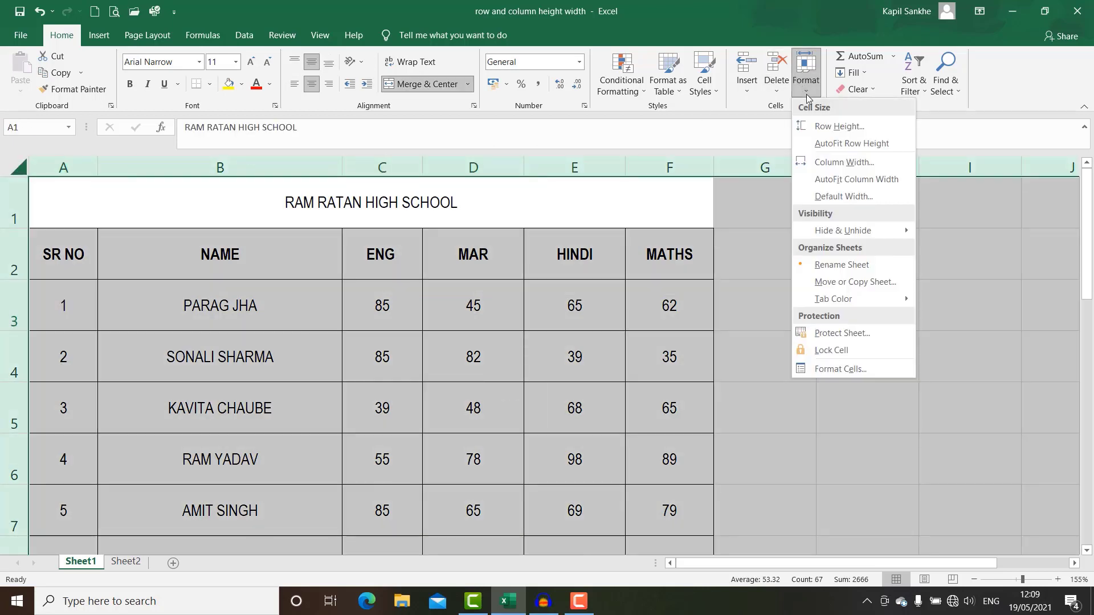
left_click(818, 164)
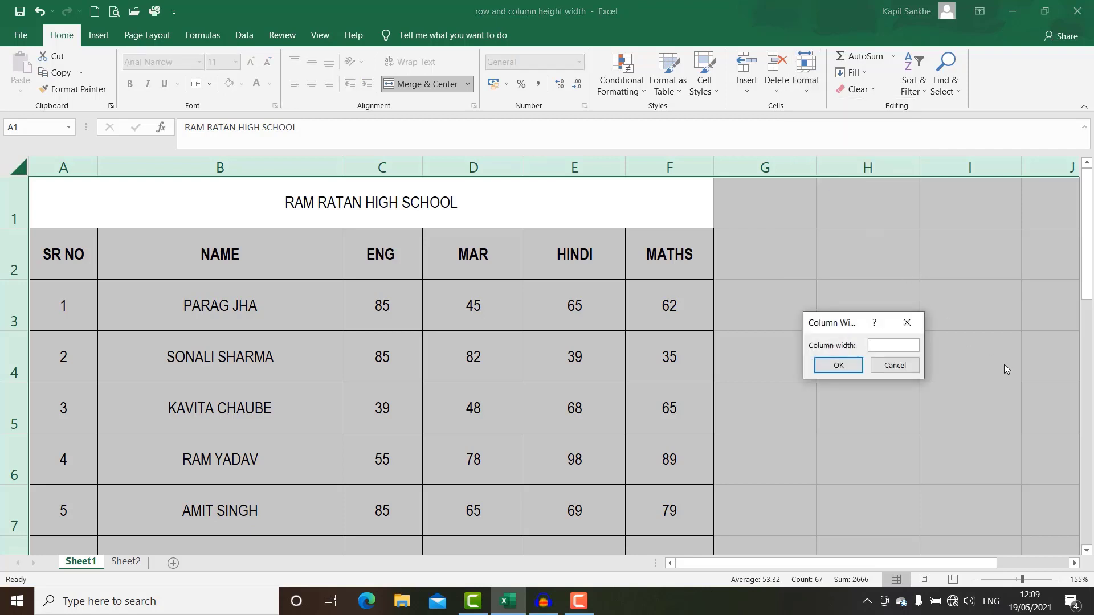
type("18")
key("Return")
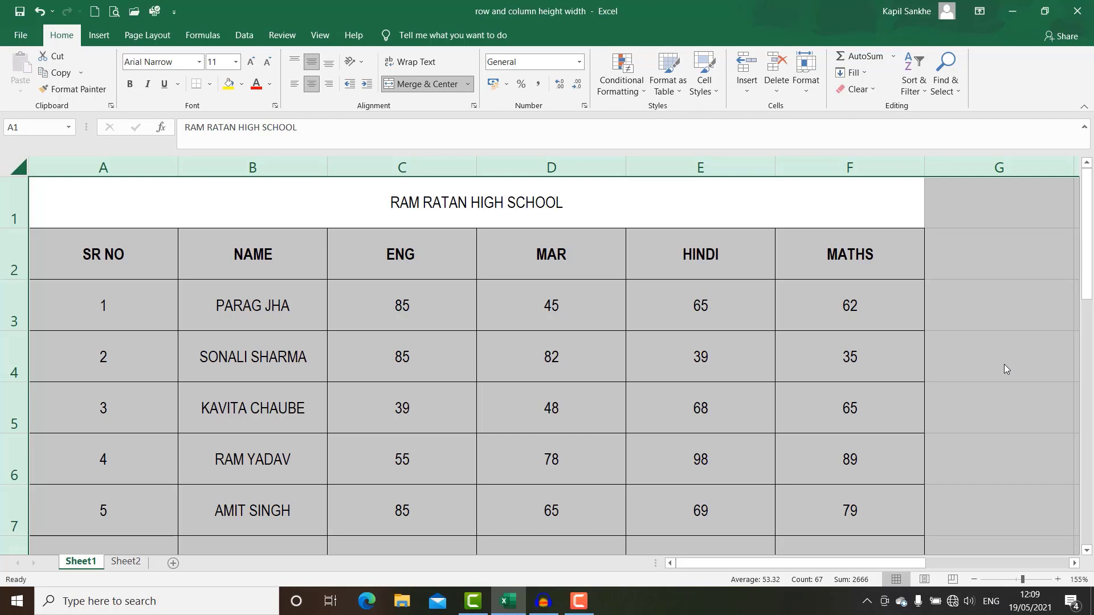
Narrow all worksheet columns from 18 to a width of 15 using Alt H O W.
left_click(1004, 294)
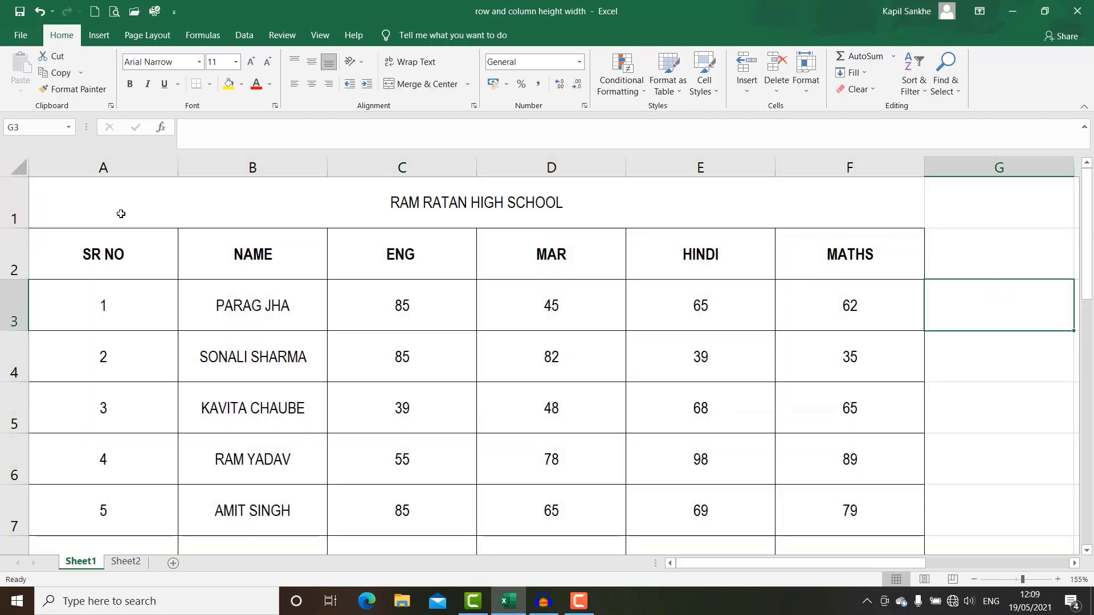
left_click(18, 167)
key("alt+h")
key("o")
key("w")
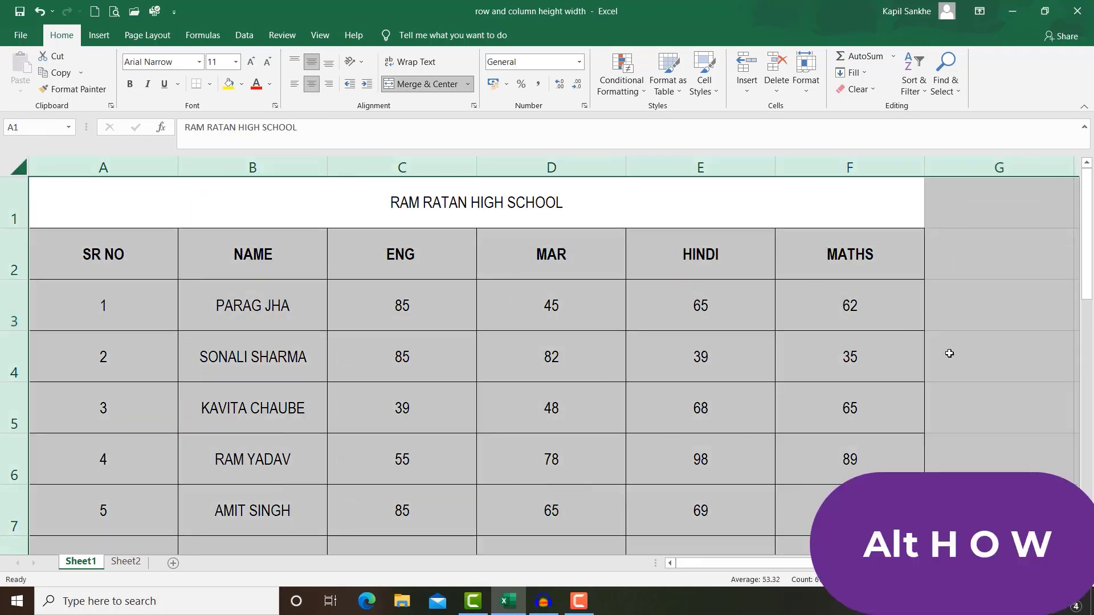
key("alt")
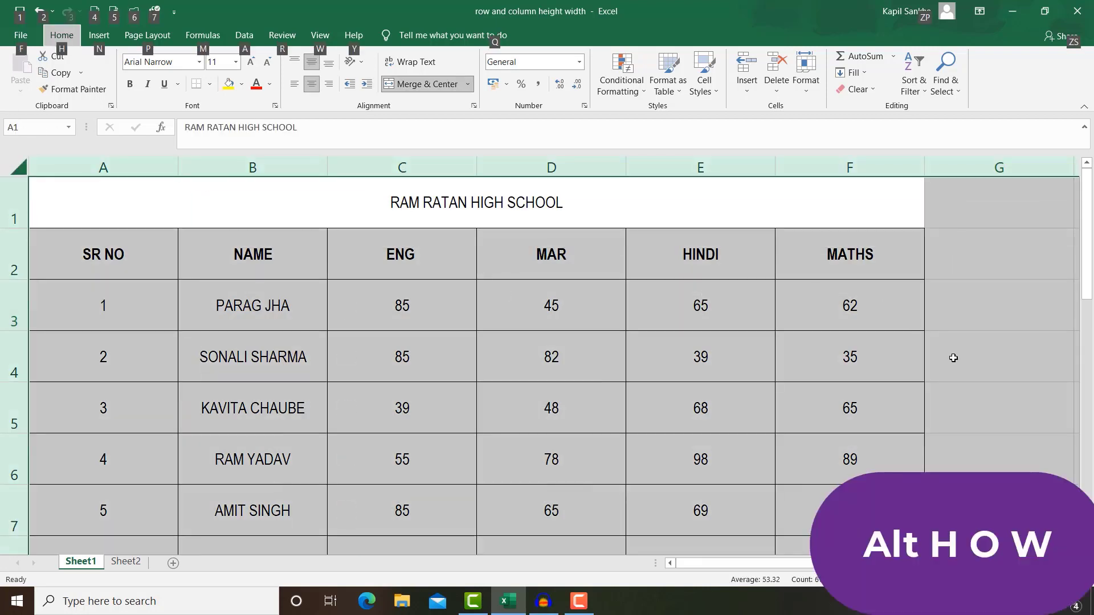
key("h")
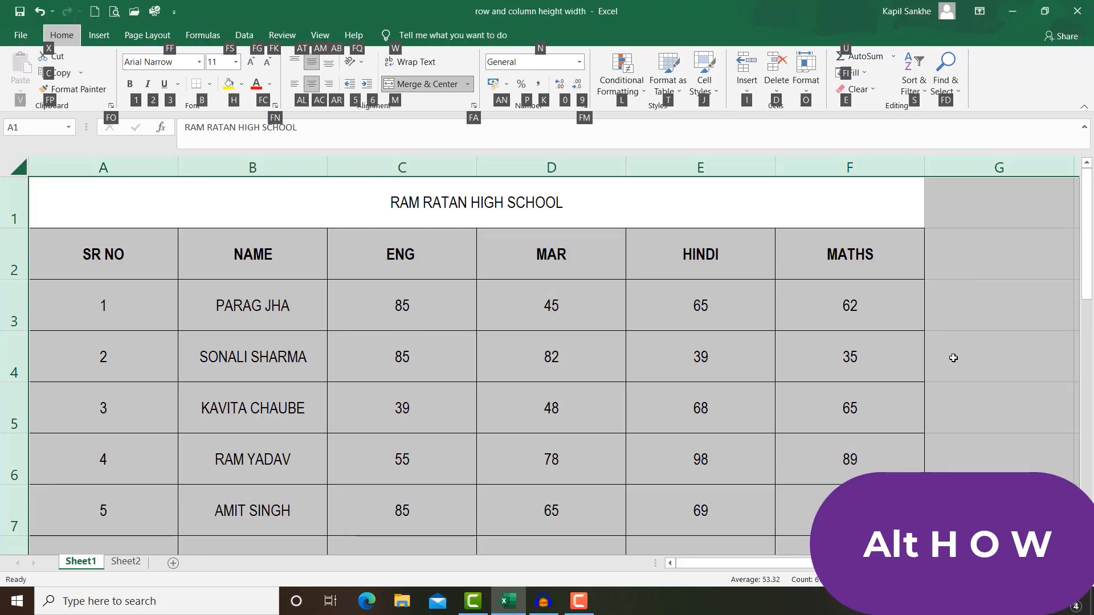
key("o")
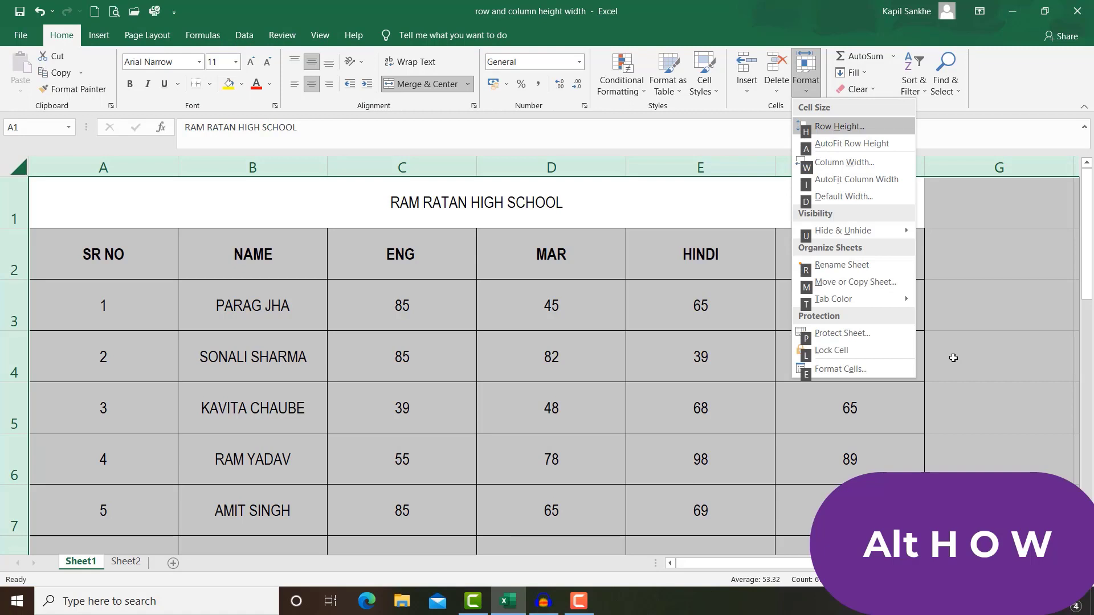
key("w")
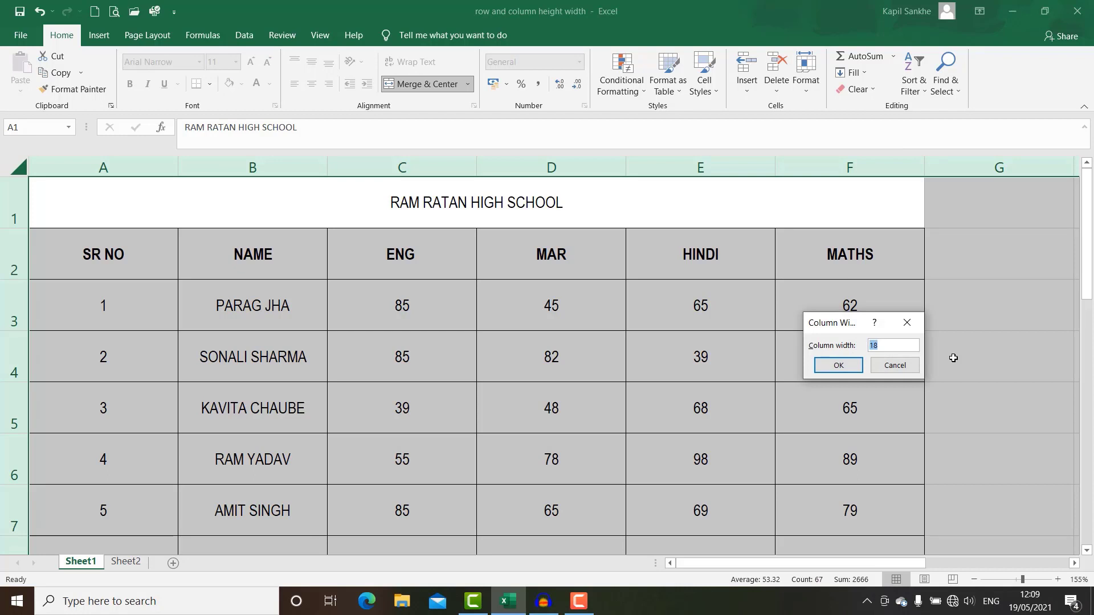
type("15")
key("Return")
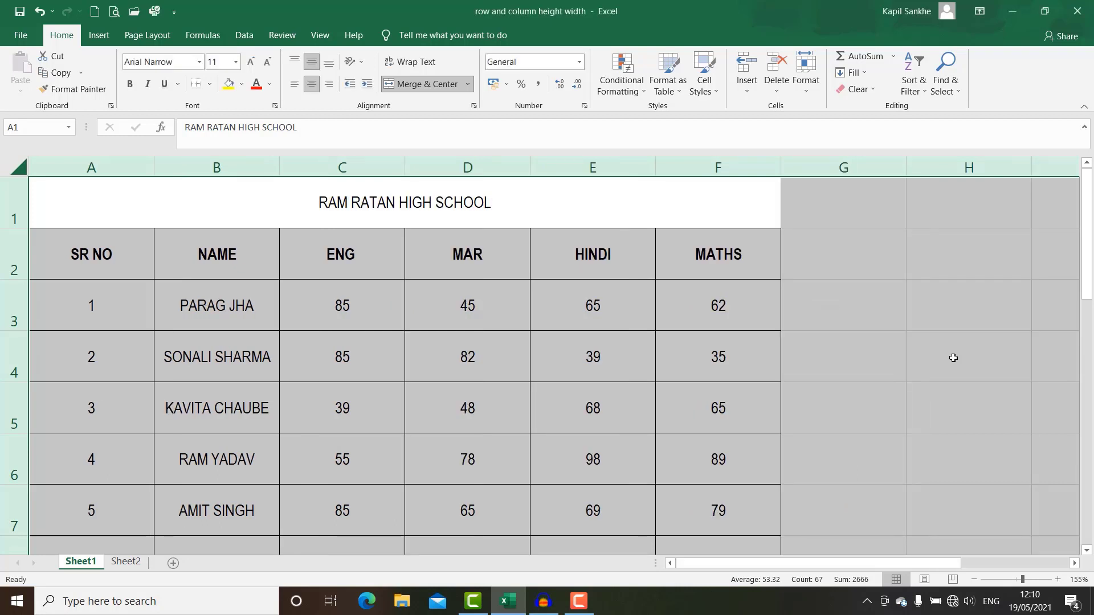
left_click(910, 316)
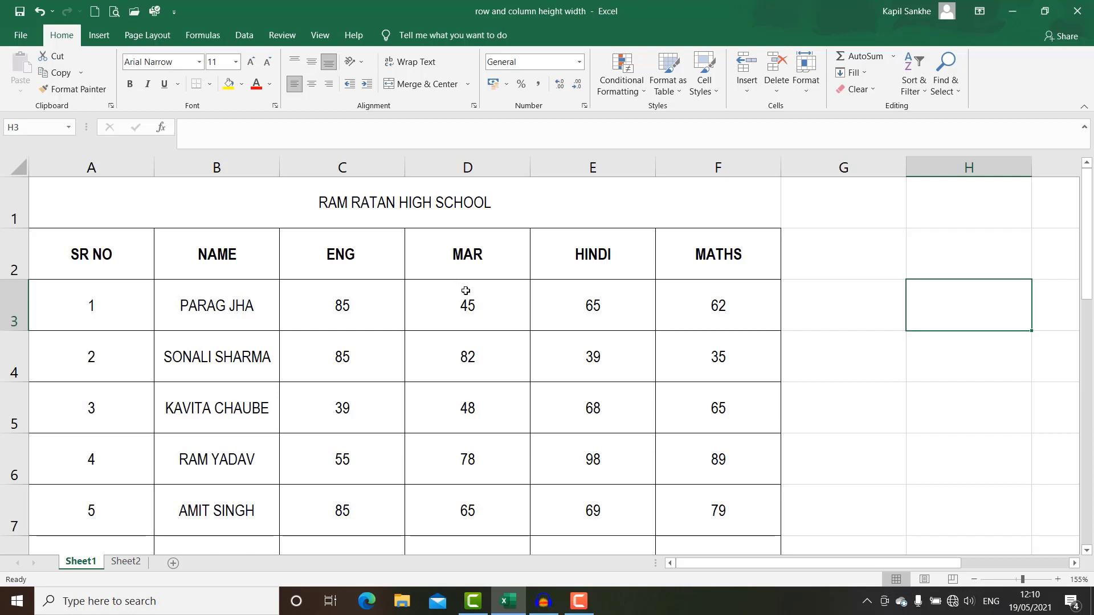
left_click(873, 296)
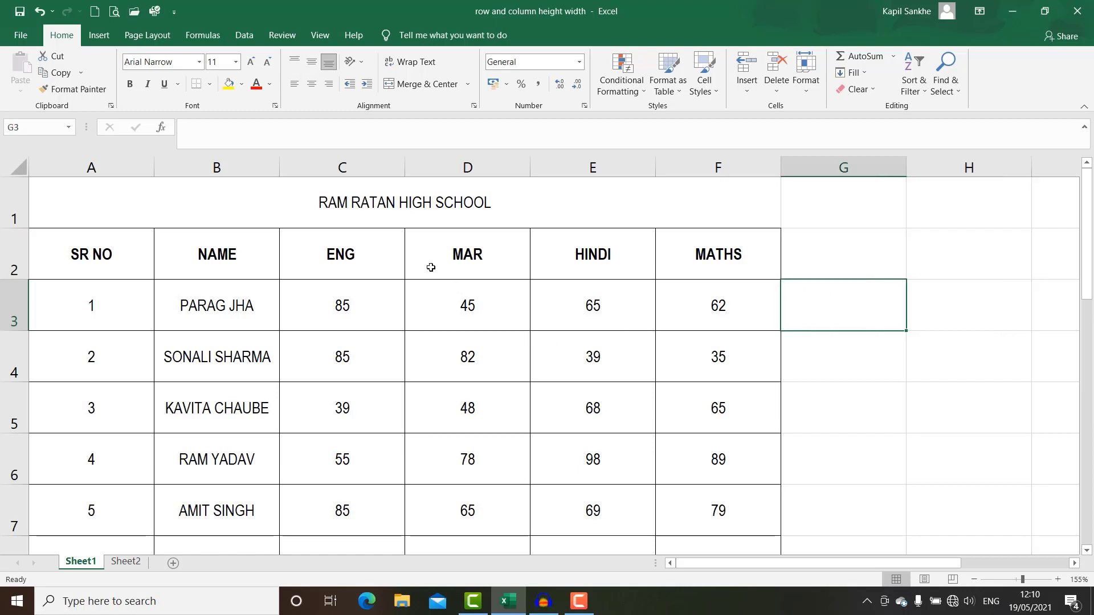
left_click(21, 171)
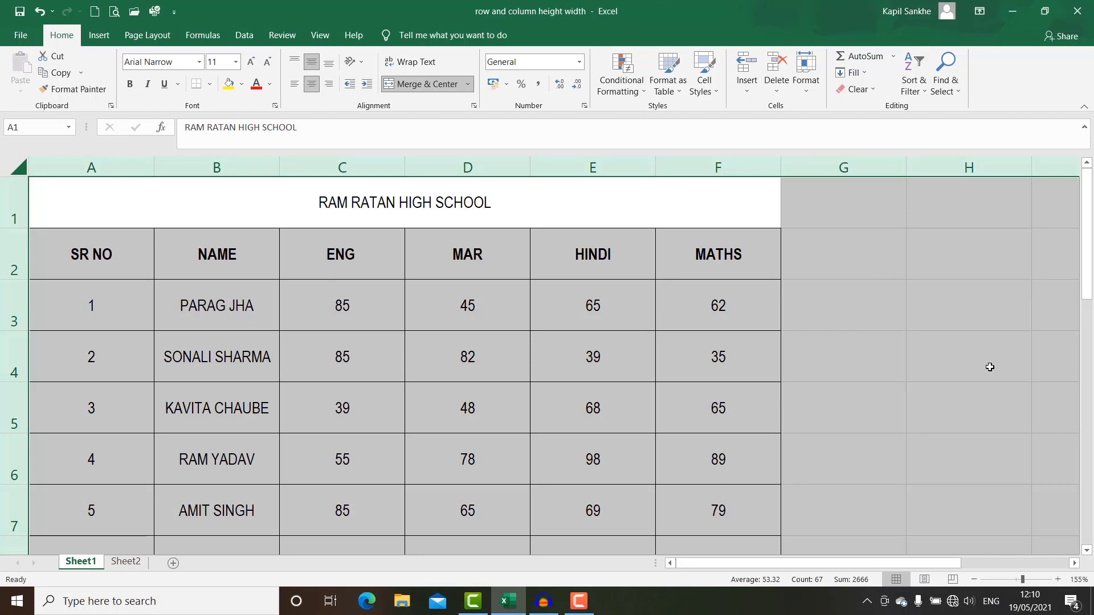
left_click(805, 79)
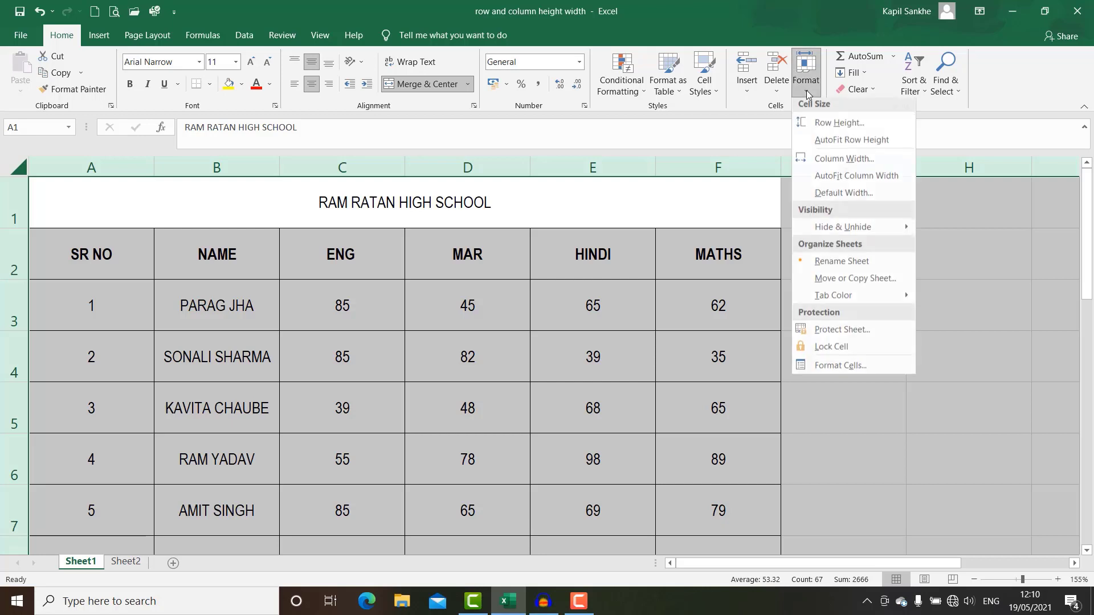
left_click(822, 180)
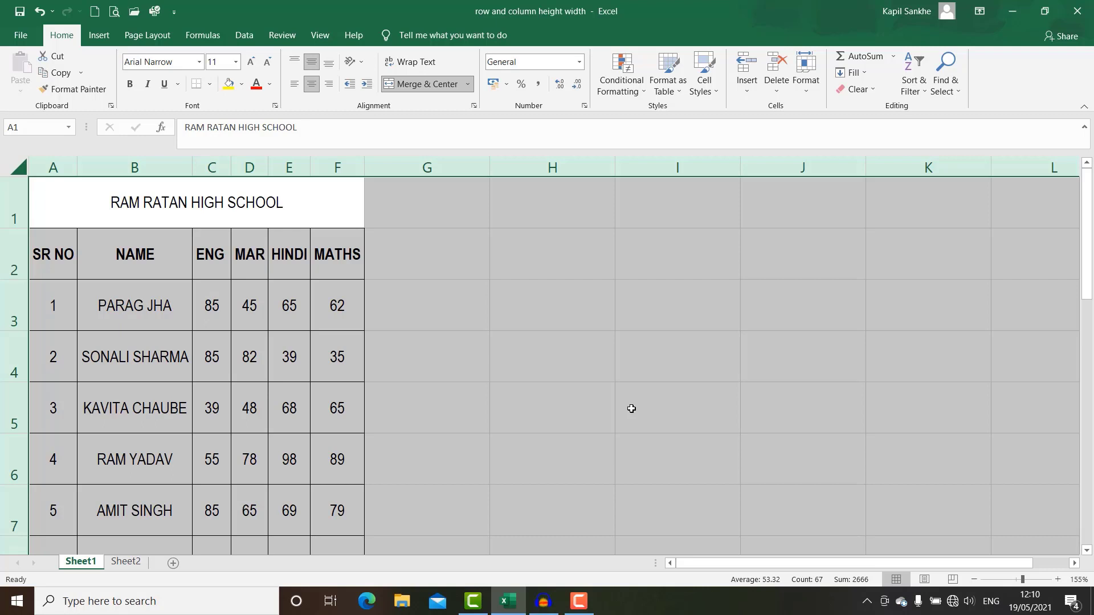
key("ctrl+z")
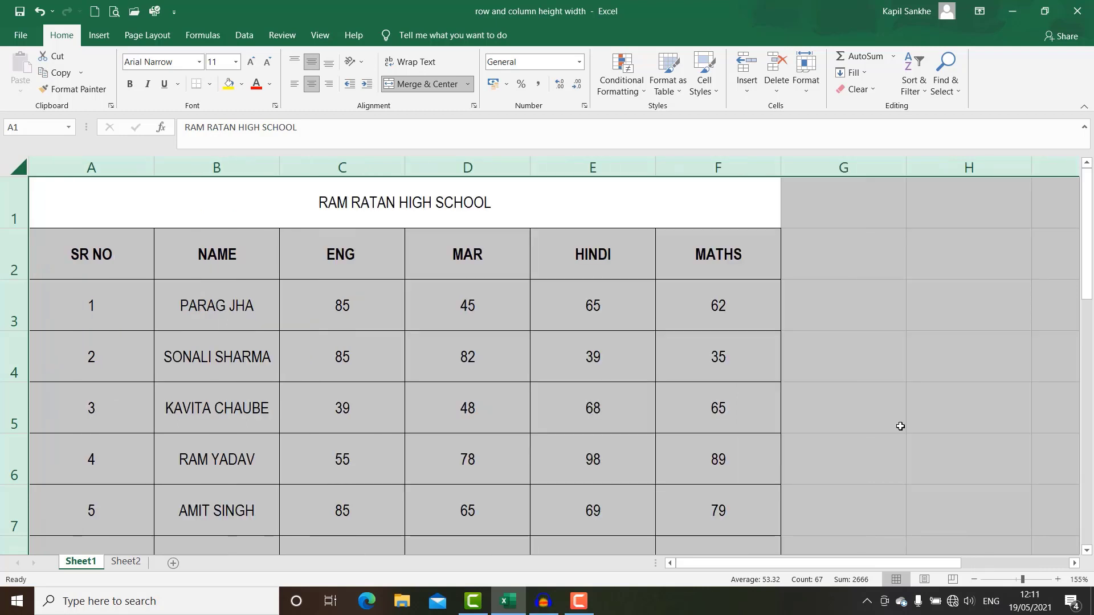
left_click(803, 95)
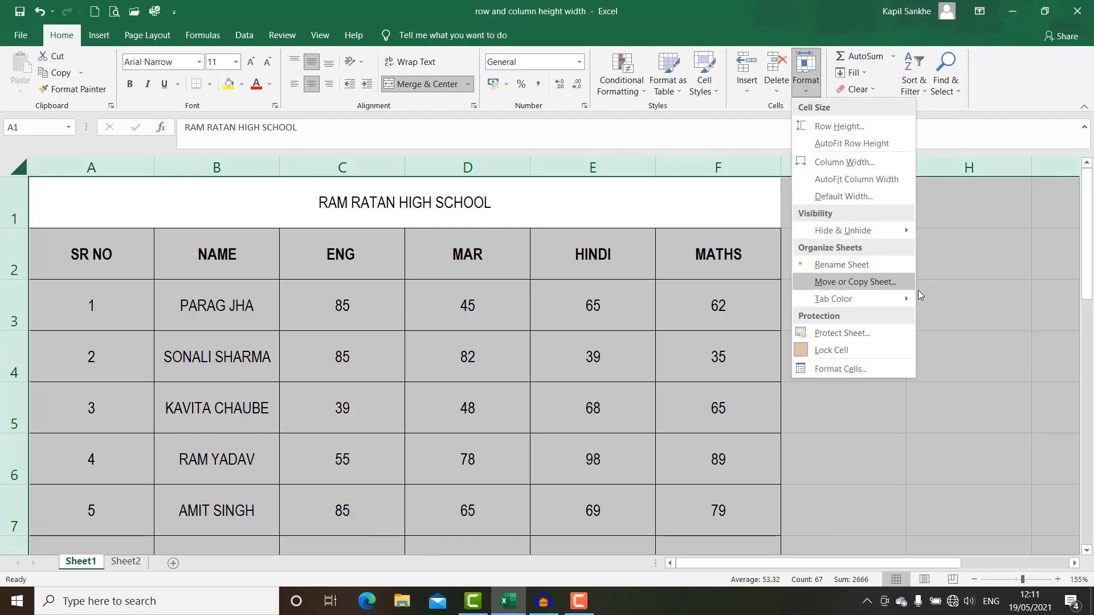
left_click(982, 278)
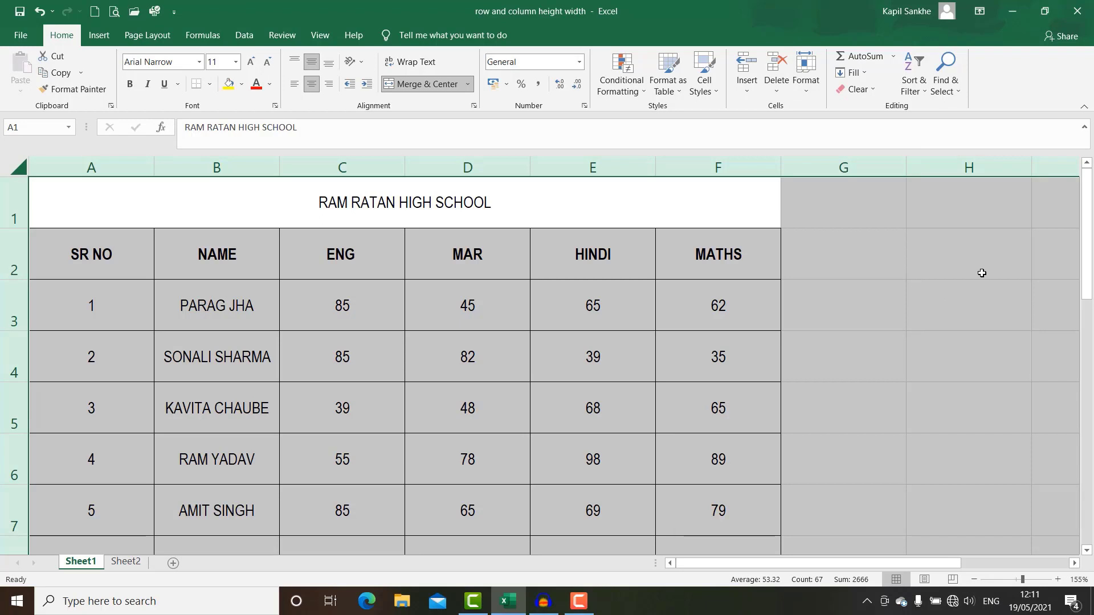
left_click(982, 277)
left_click(24, 167)
key("alt")
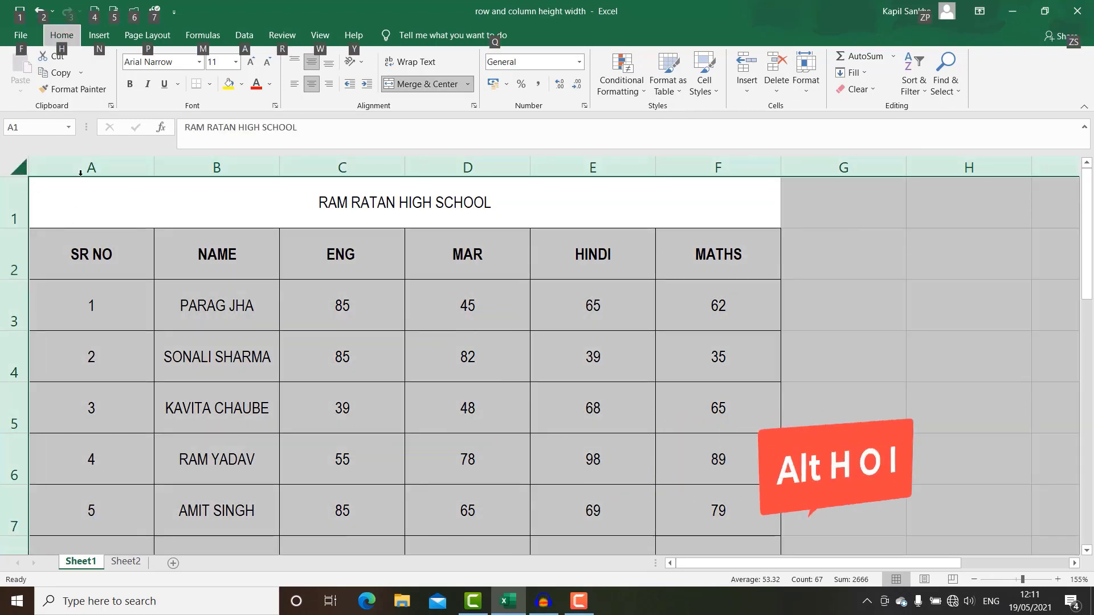
key("h")
key("o")
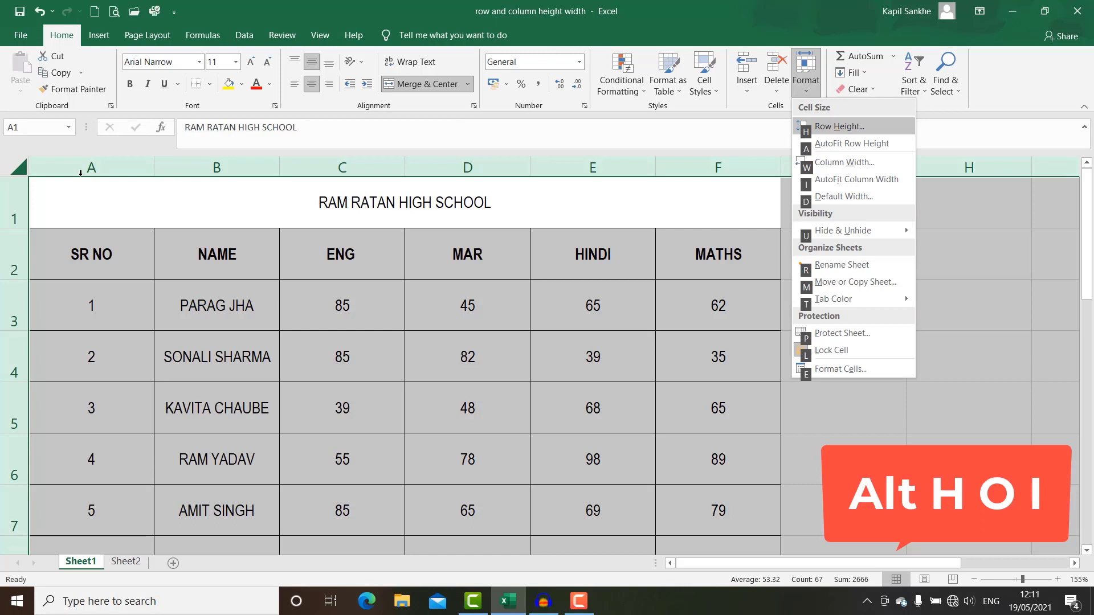
left_click(870, 181)
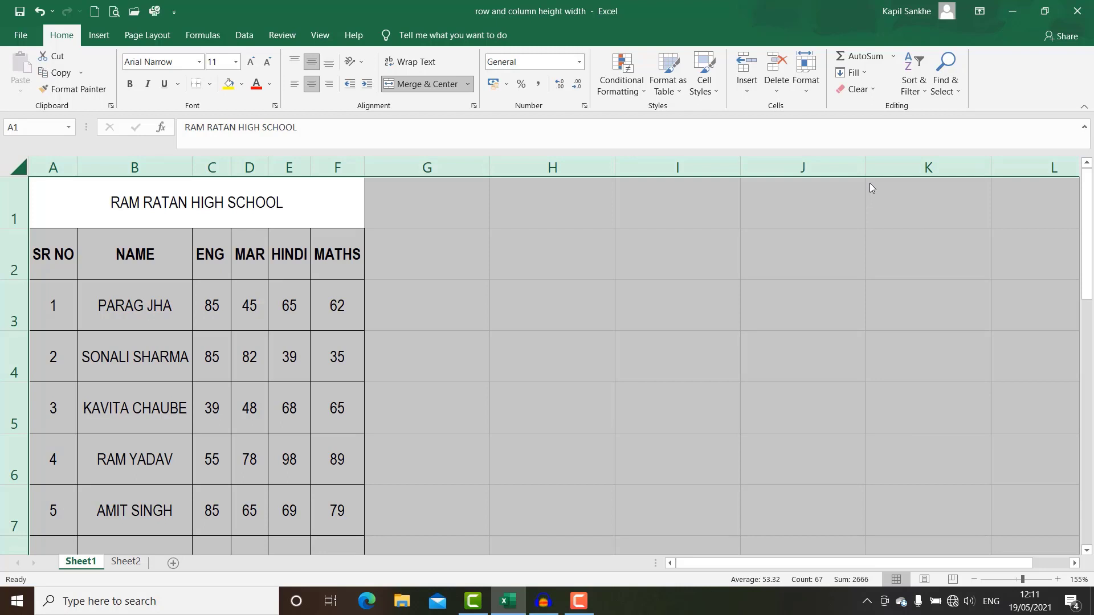
key("ctrl+z")
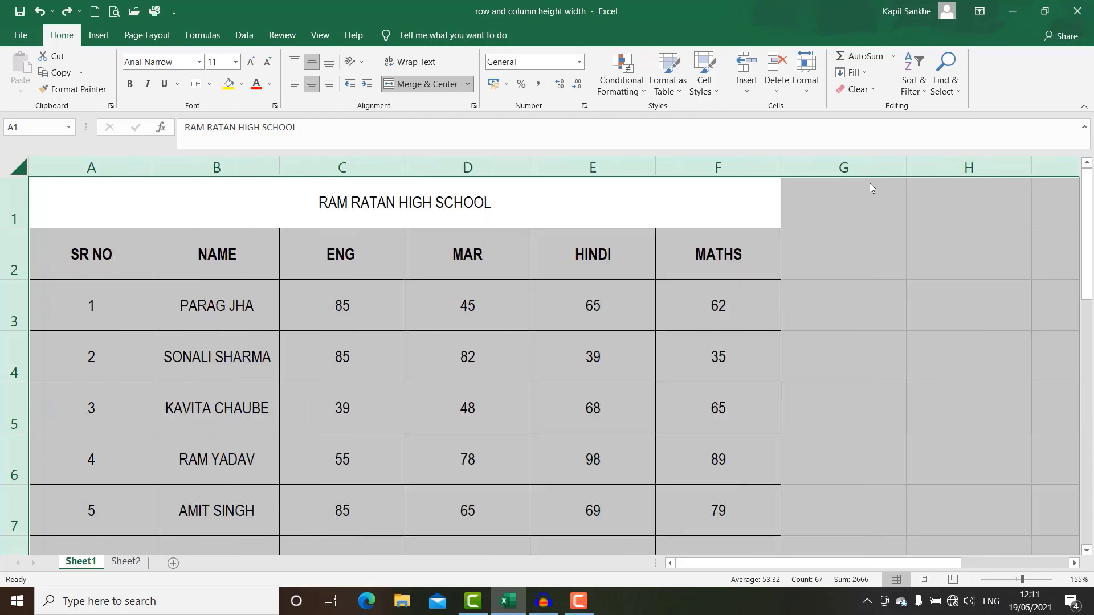
Confirm the sheet's default standard column width as 15.
left_click(866, 225)
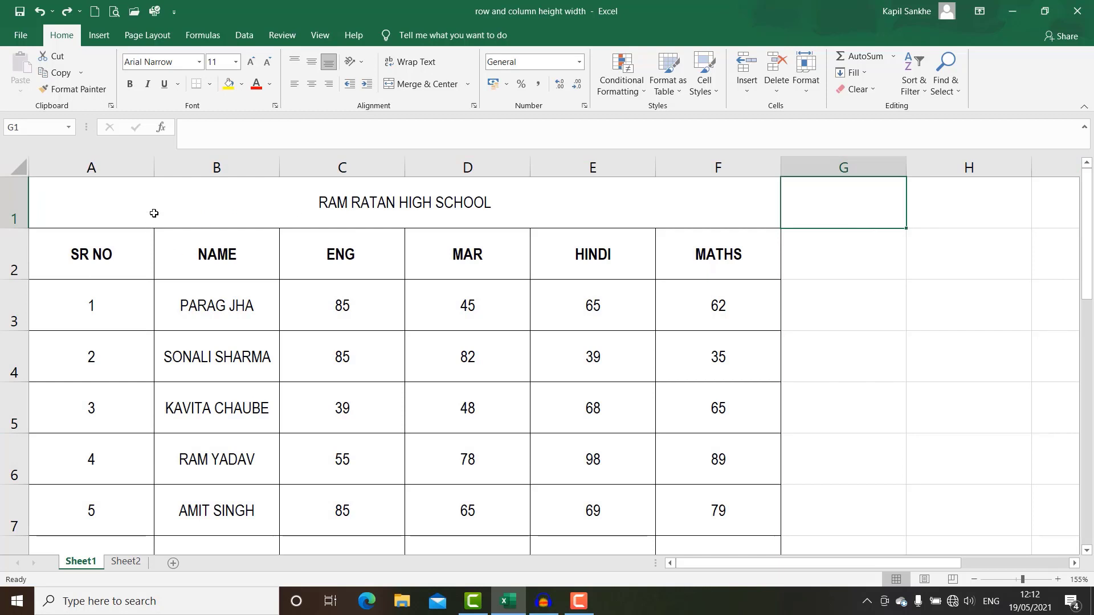
left_click(21, 166)
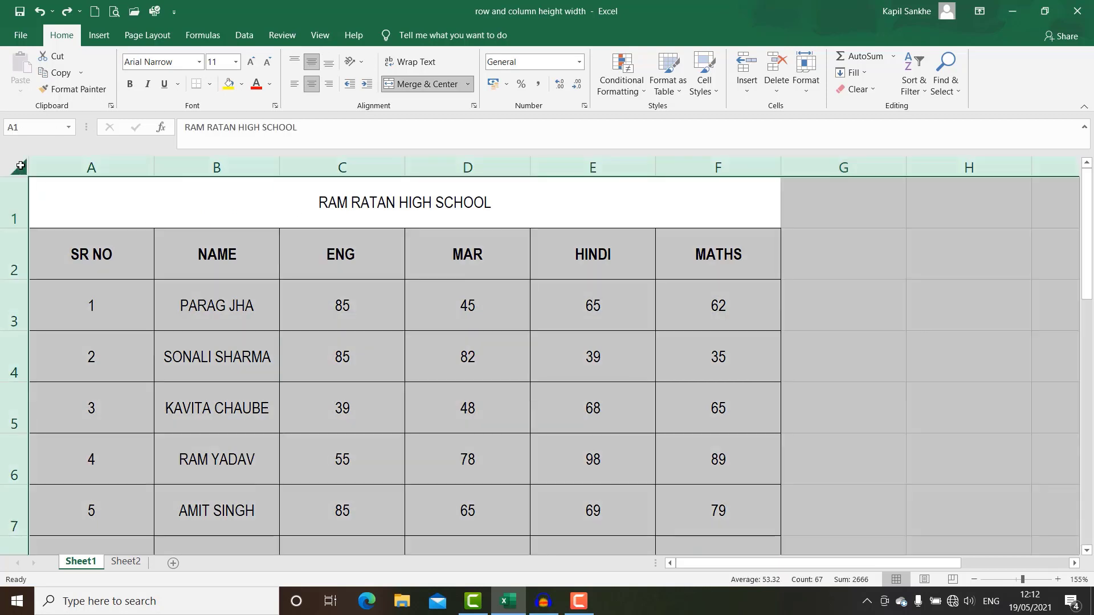
left_click(811, 90)
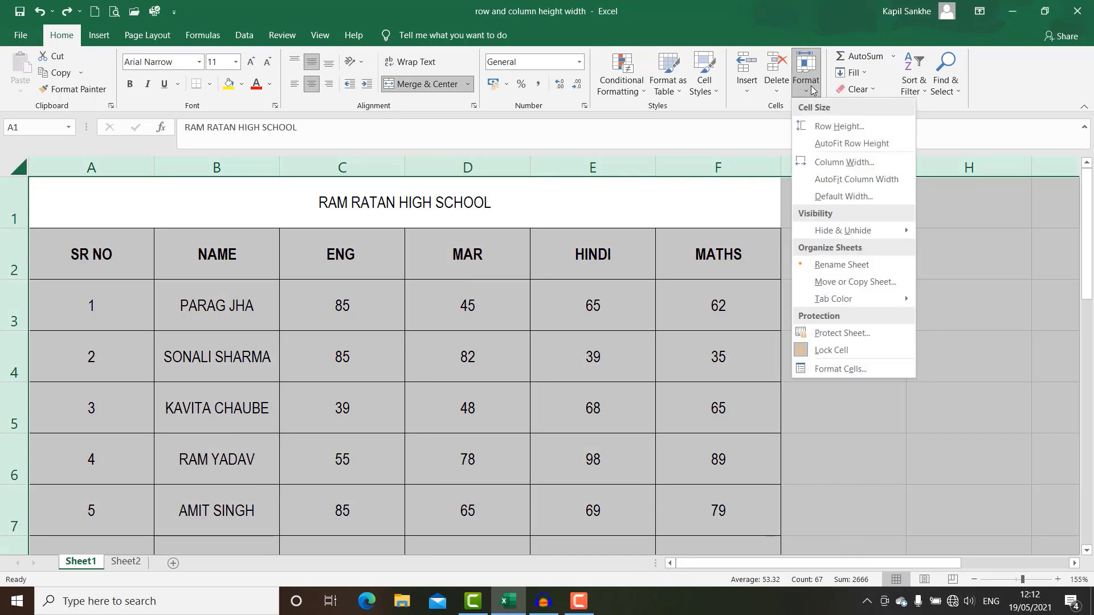
left_click(843, 202)
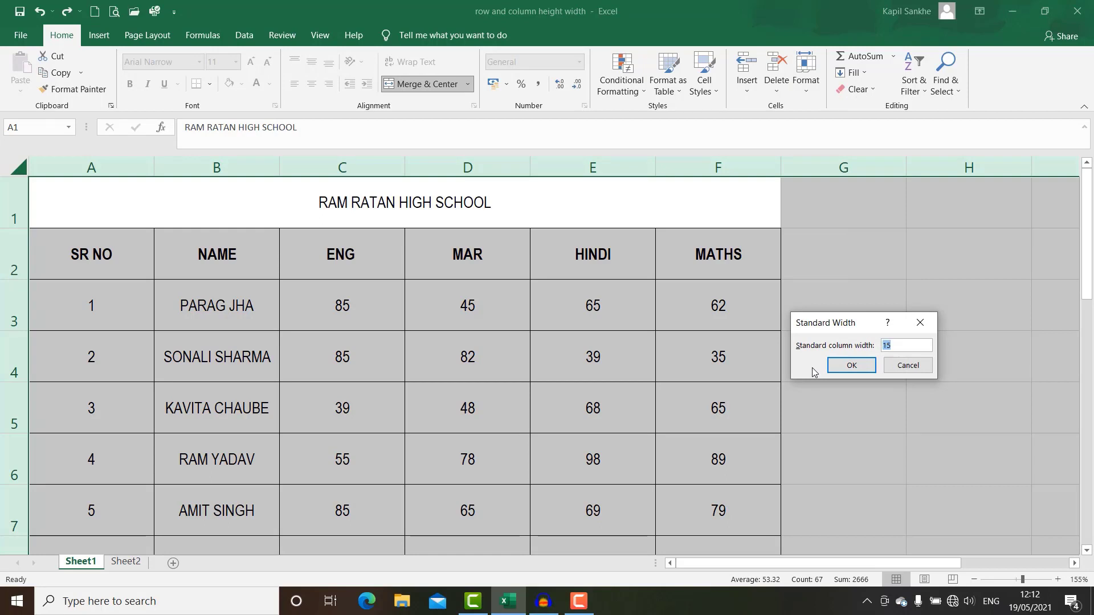
left_click(851, 365)
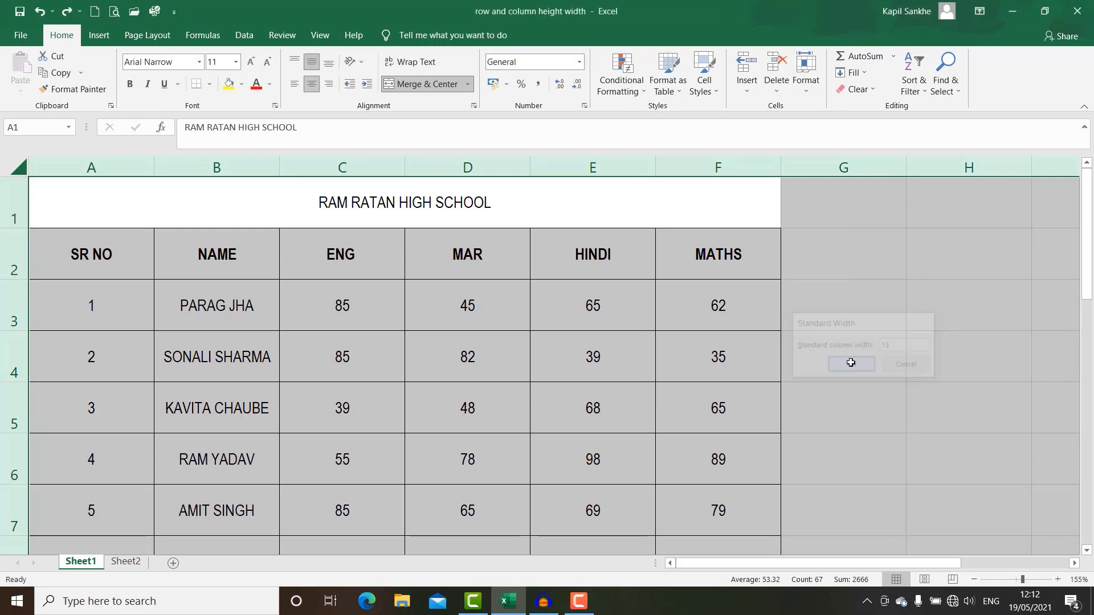
Check that Sheet2's default column width is 8.11, then return to Sheet1's marks table.
left_click(125, 562)
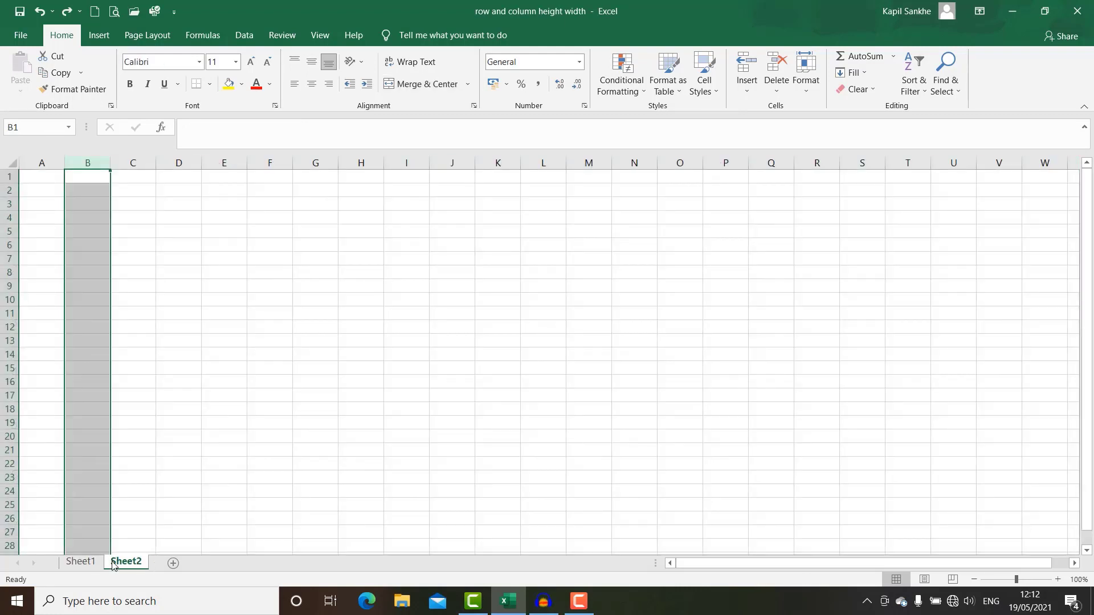
left_click(205, 385)
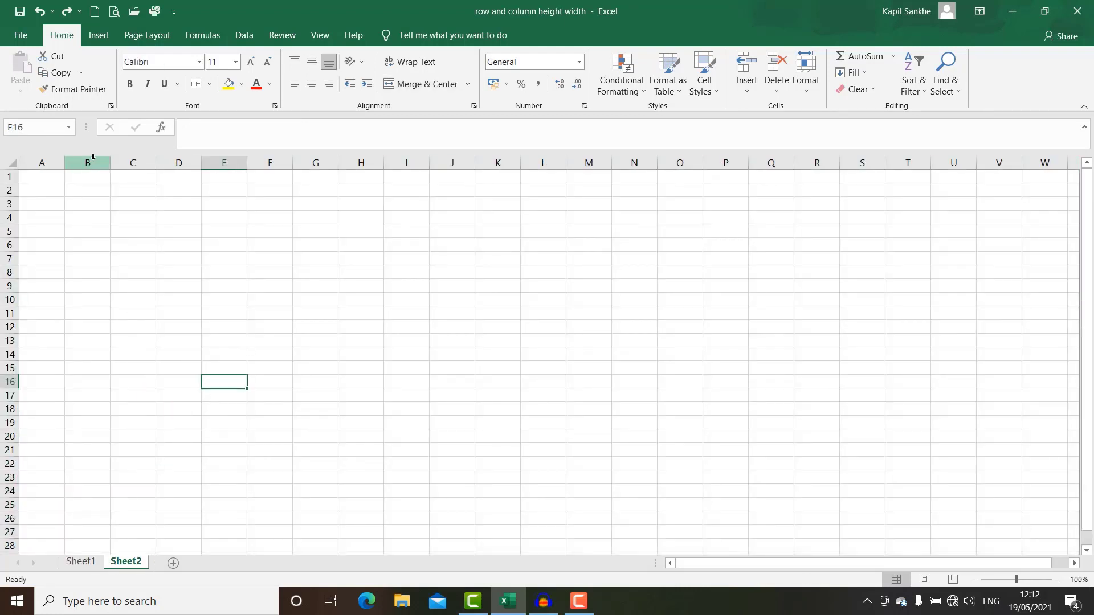
left_click(93, 157)
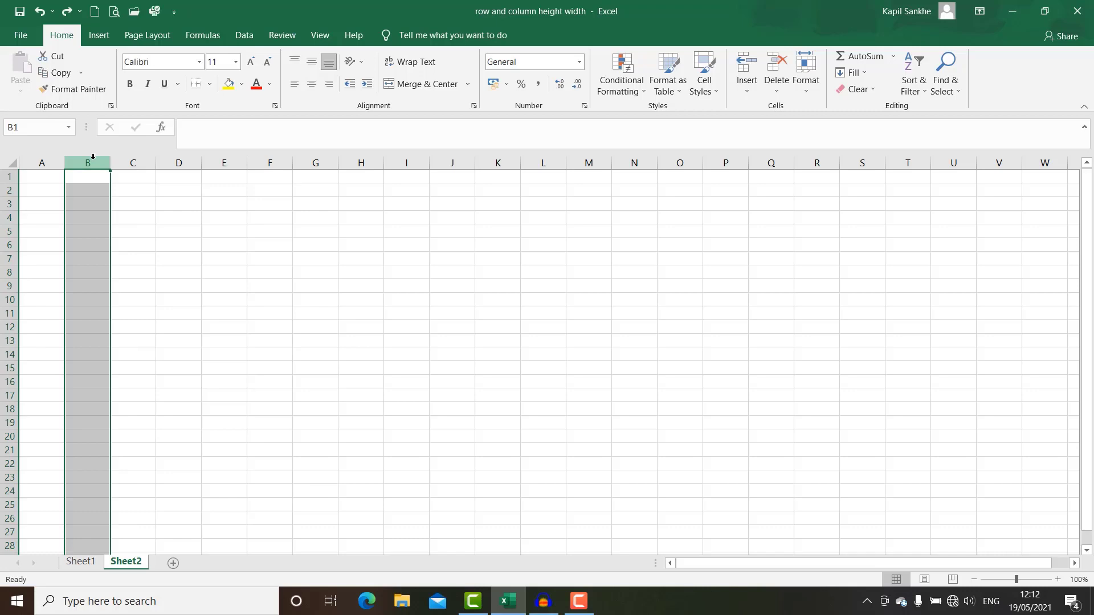
left_click(806, 85)
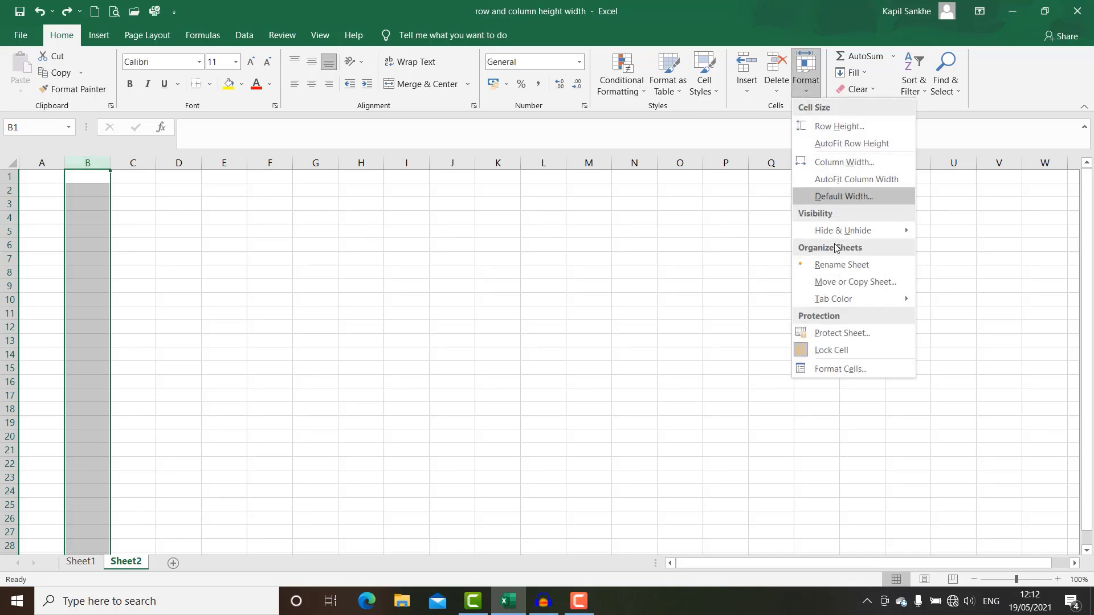
left_click(849, 198)
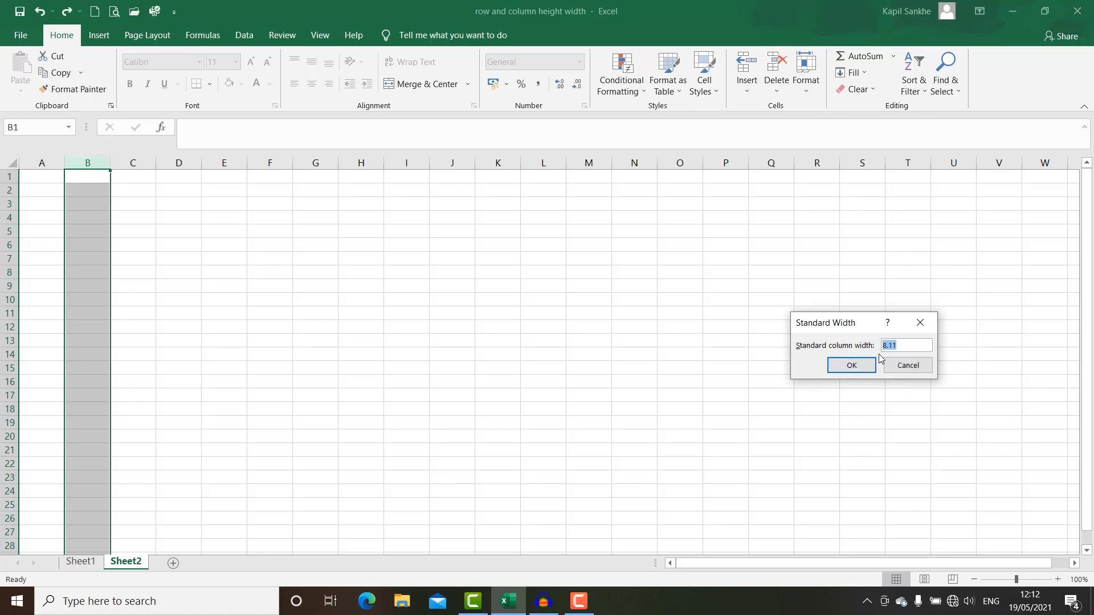
left_click(838, 368)
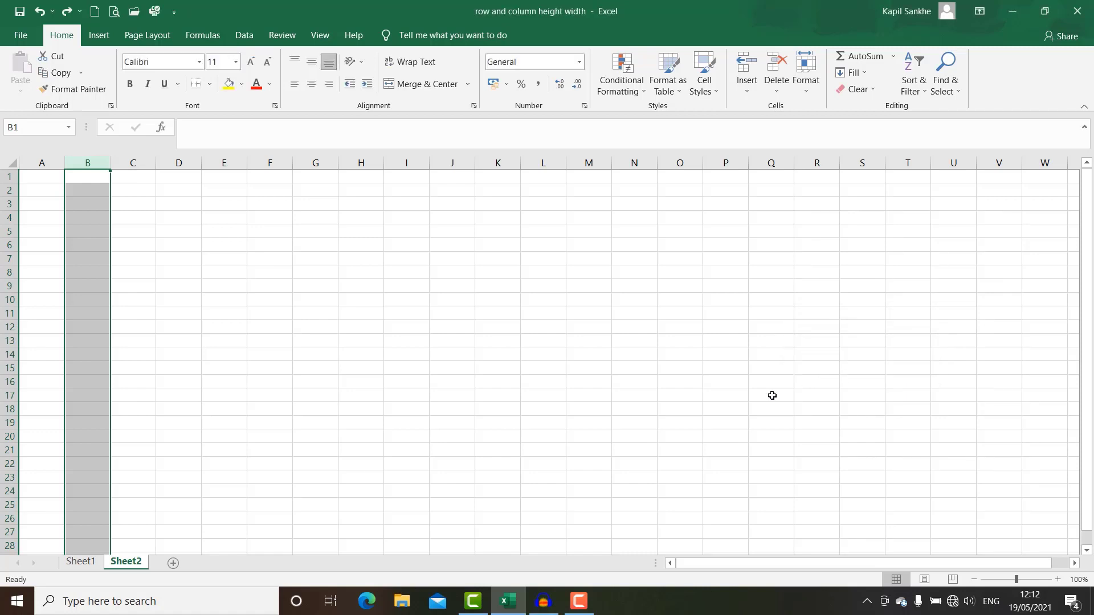
left_click(88, 561)
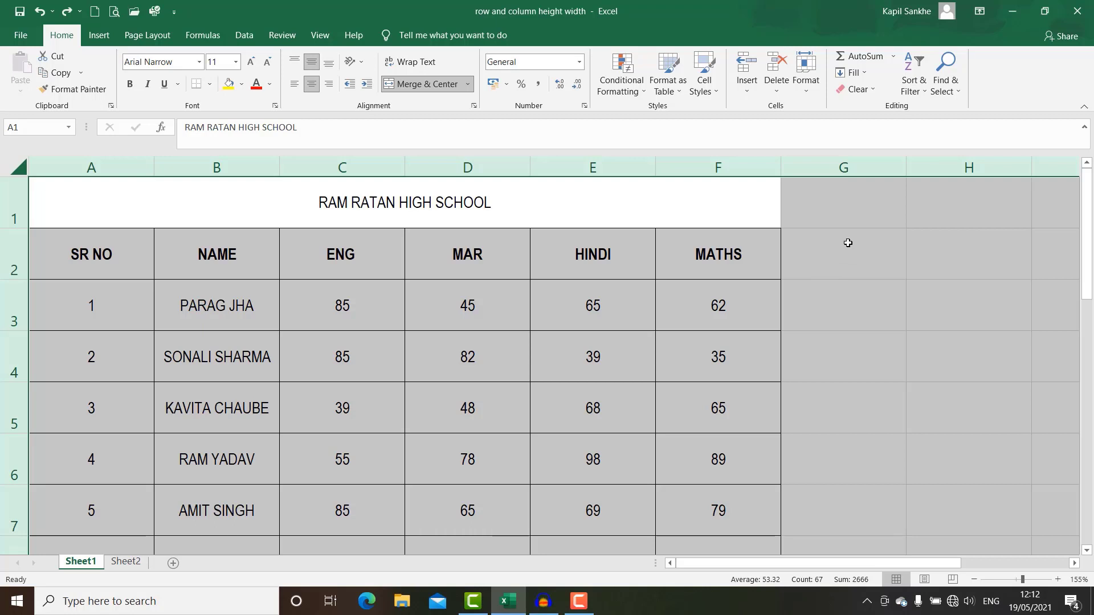
Hide row 3, the first student's marks, using Format > Hide Rows.
left_click(863, 262)
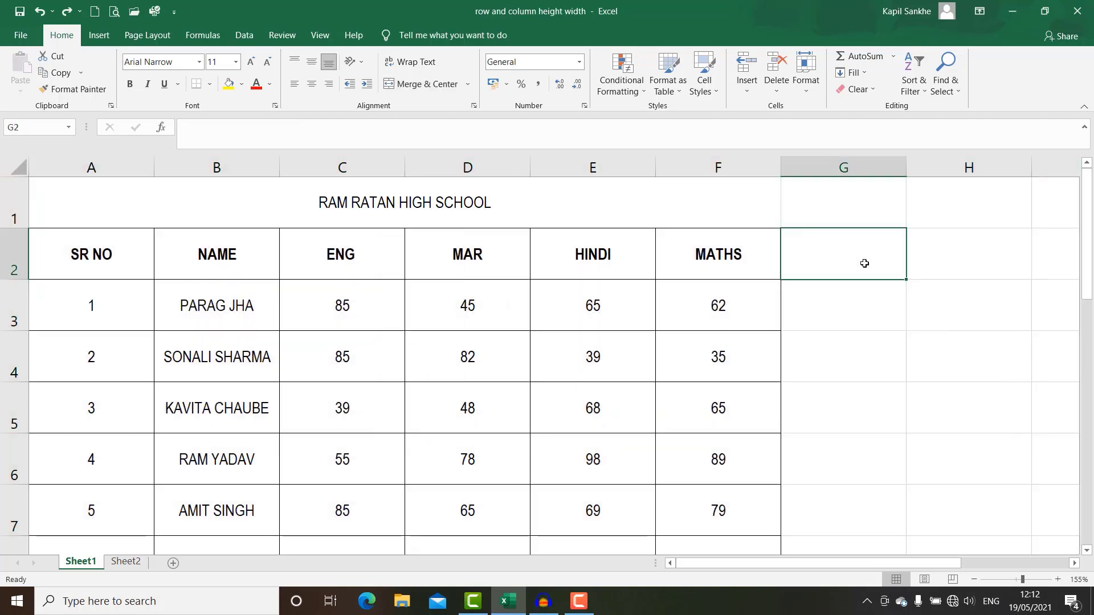
left_click(805, 77)
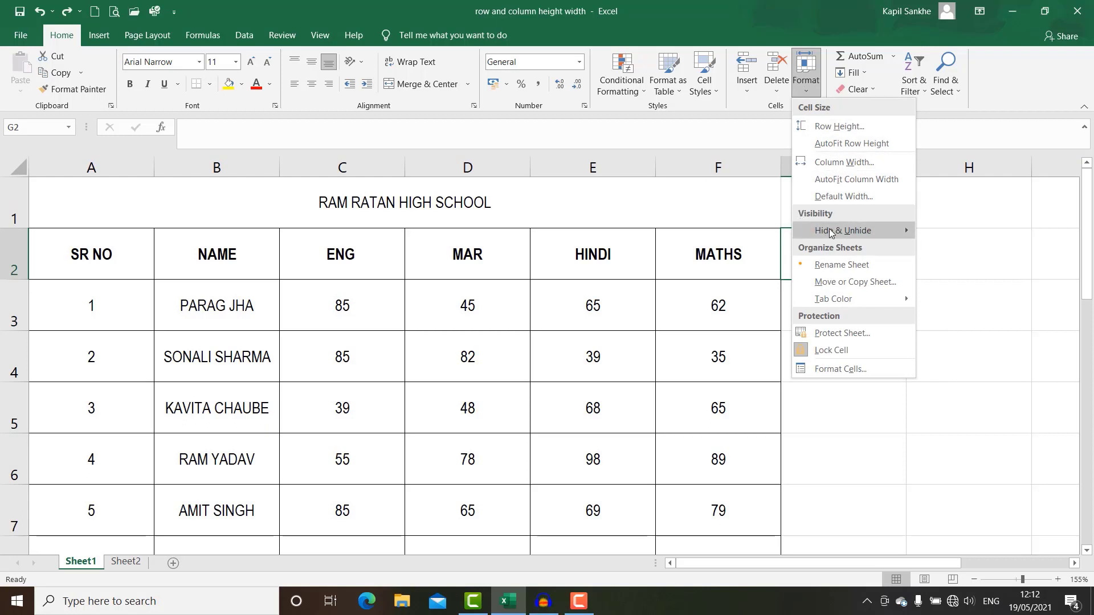
mouse_move(843, 230)
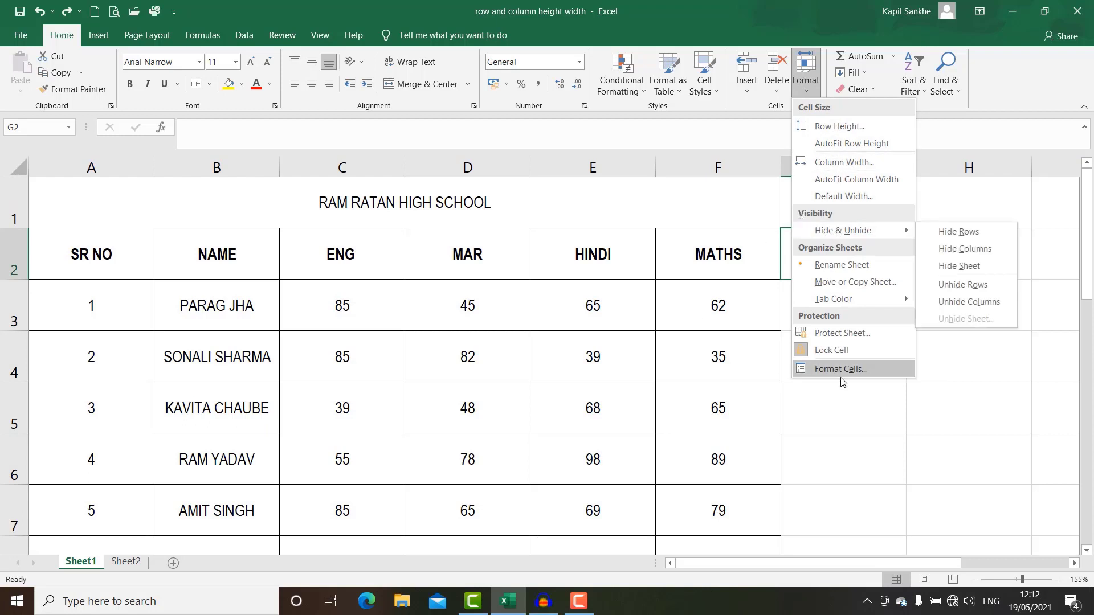
left_click(905, 405)
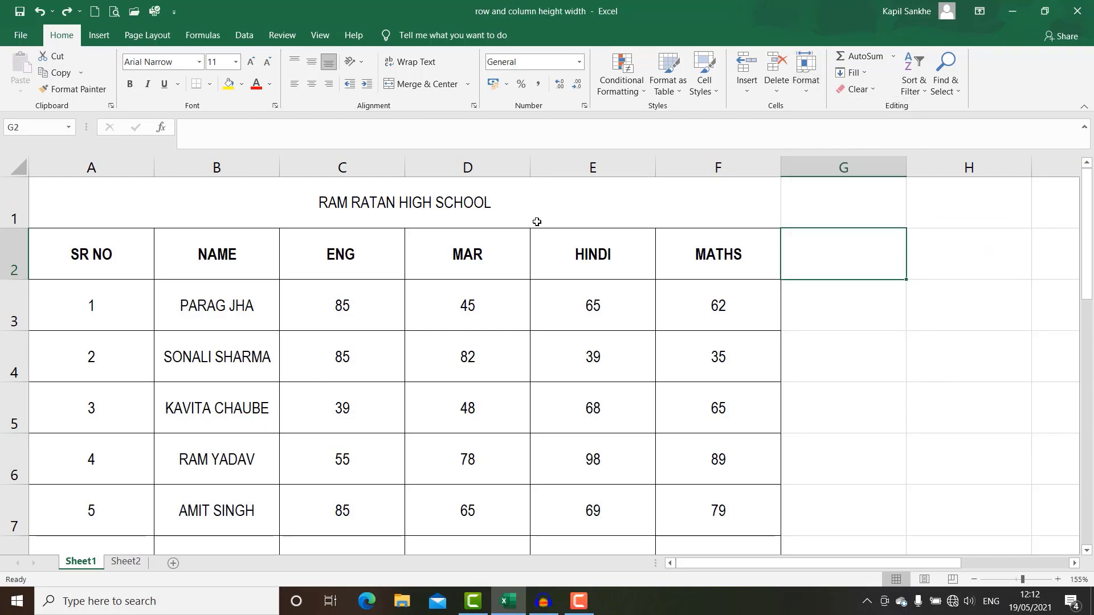
left_click(819, 319)
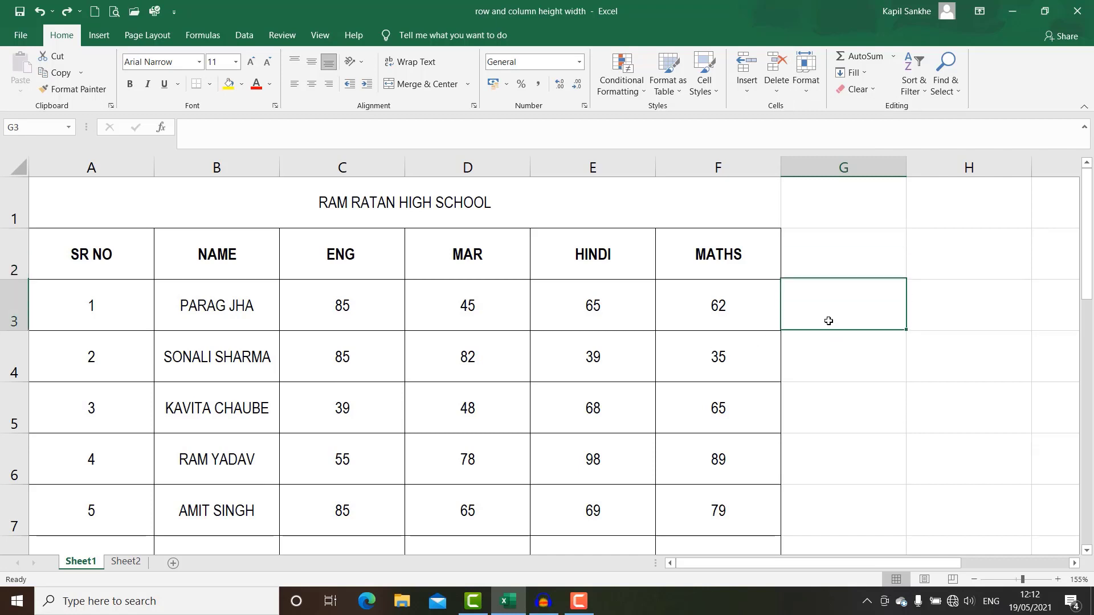
left_click(4, 312)
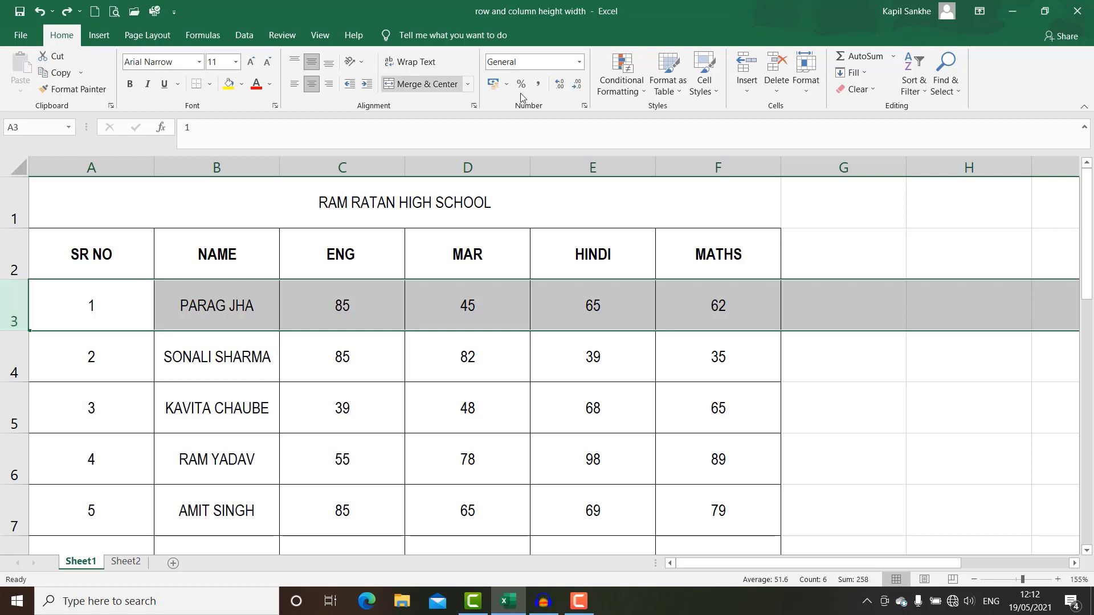
left_click(805, 77)
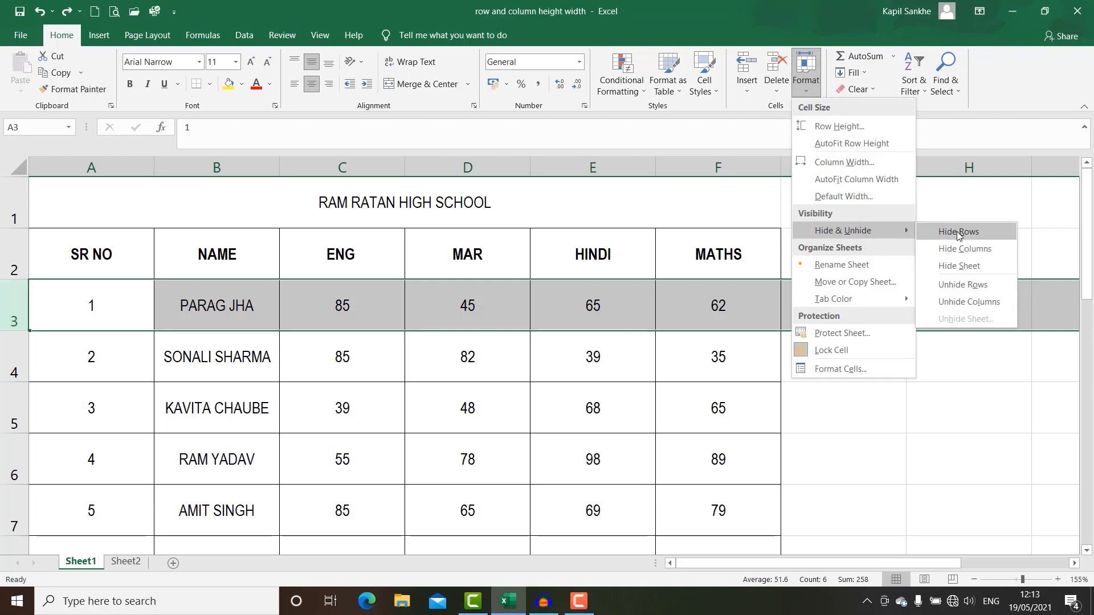
mouse_move(825, 231)
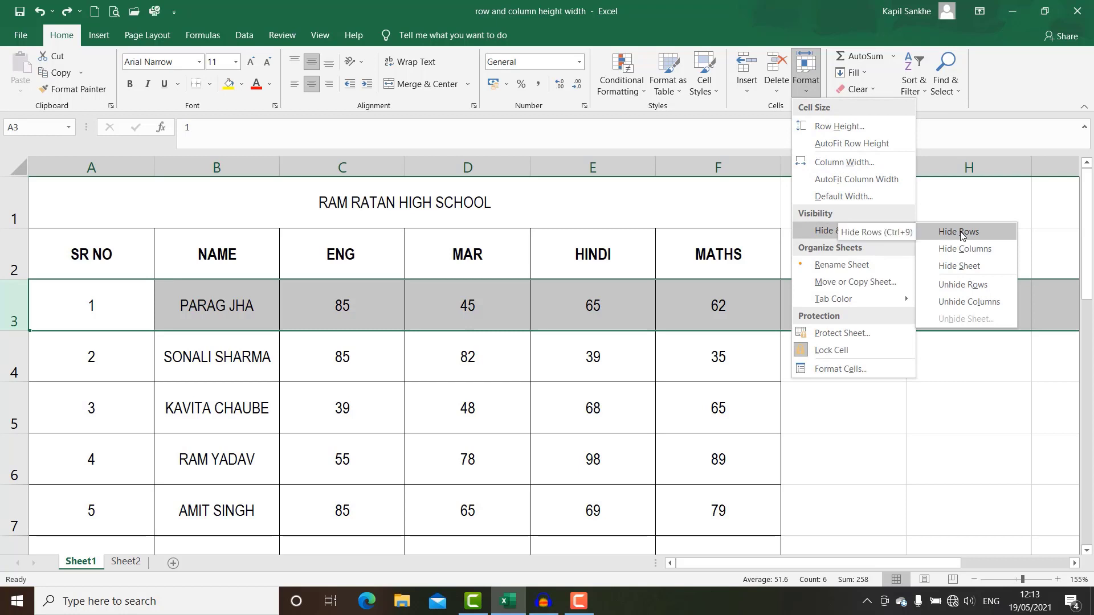
left_click(961, 236)
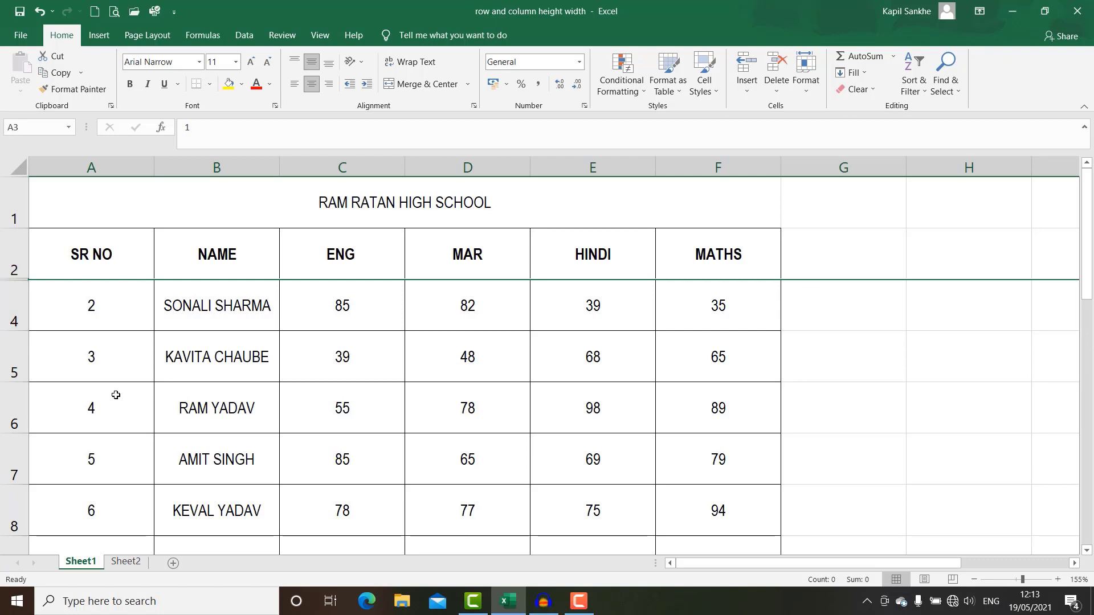
Hide rows 9 and 10 so the table skips from row 8 to row 11.
scroll(163, 331, "down", 1)
scroll(162, 331, "down", 1)
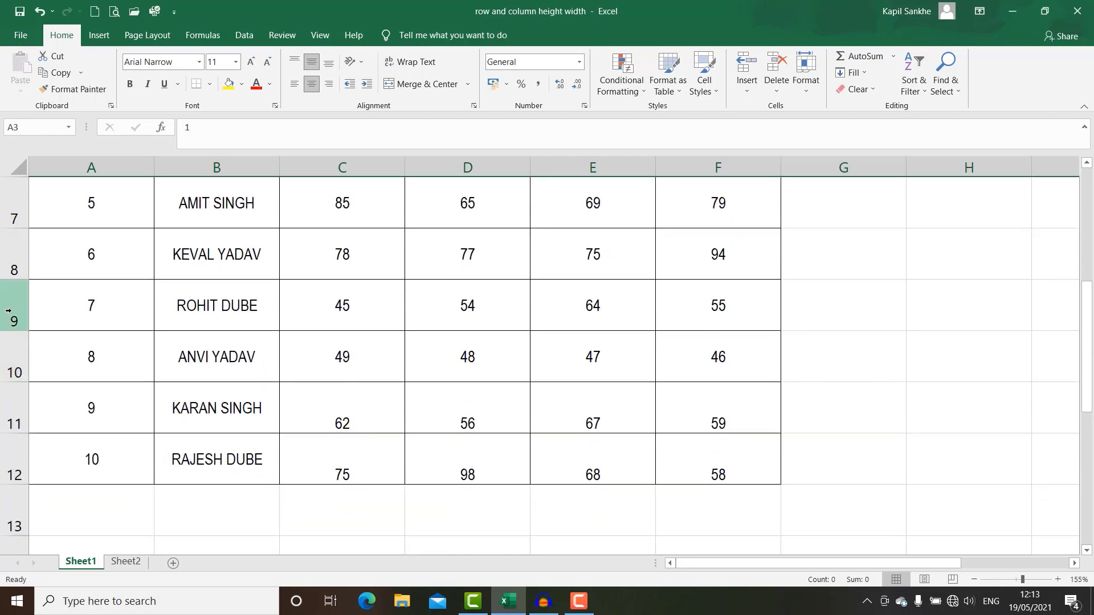
left_click_drag(7, 311, 3, 342)
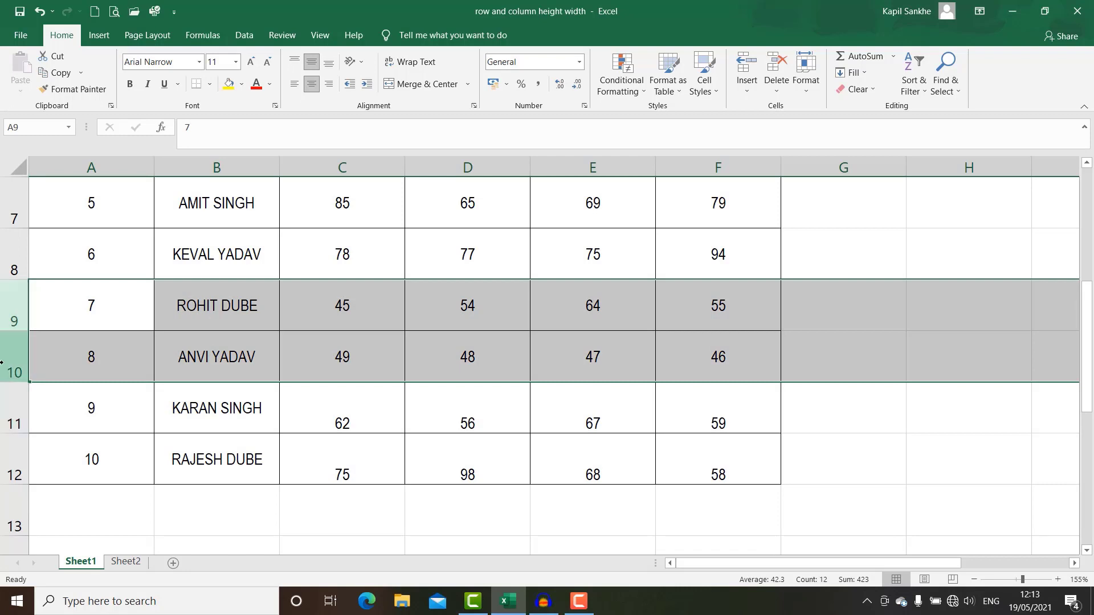
left_click(805, 80)
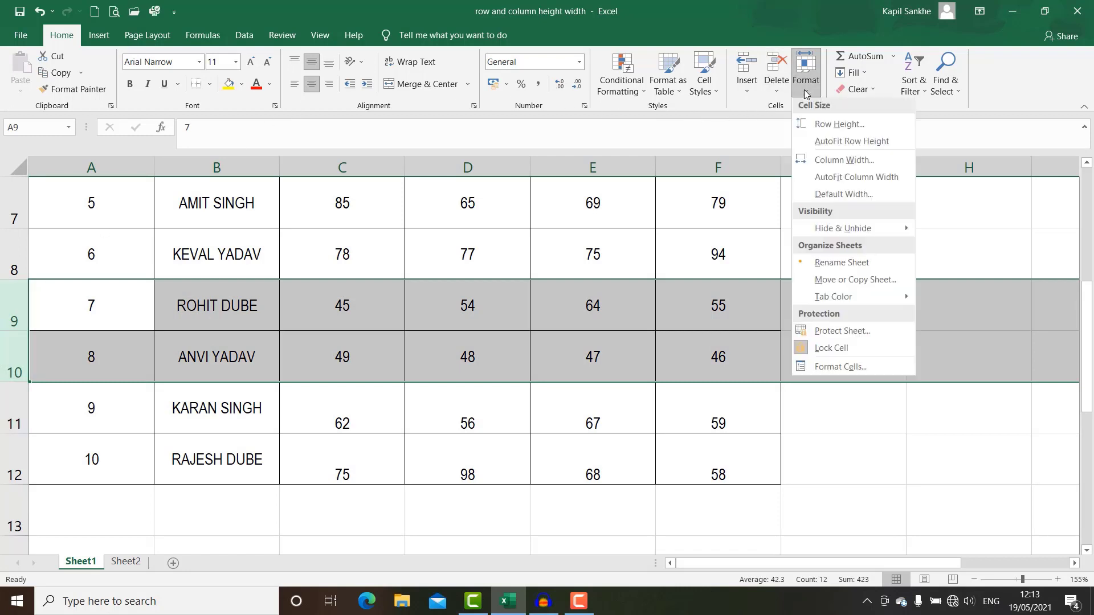
mouse_move(843, 230)
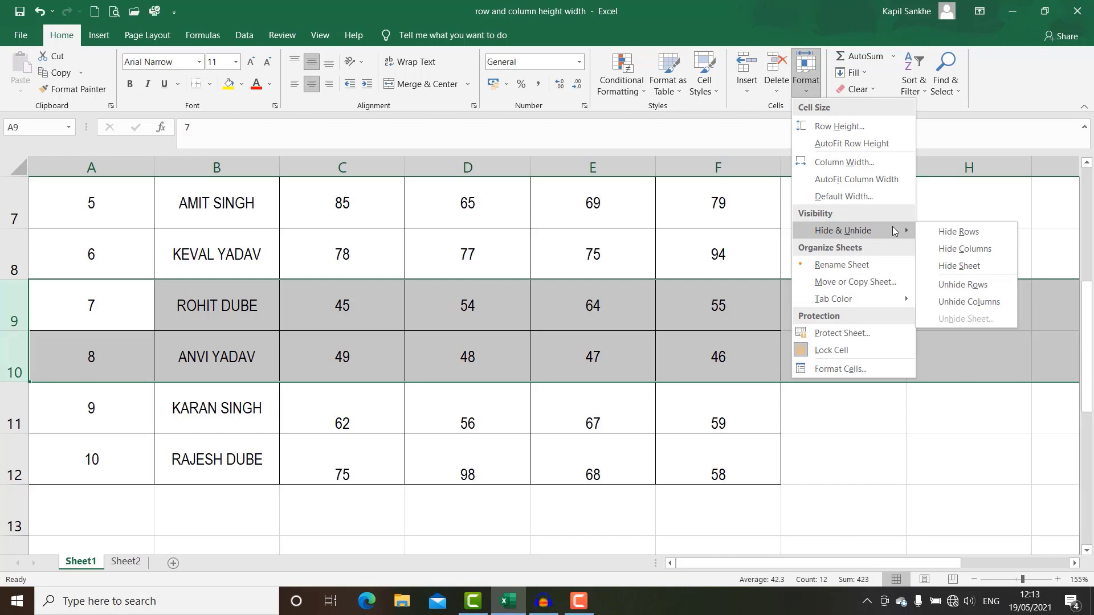
left_click(961, 233)
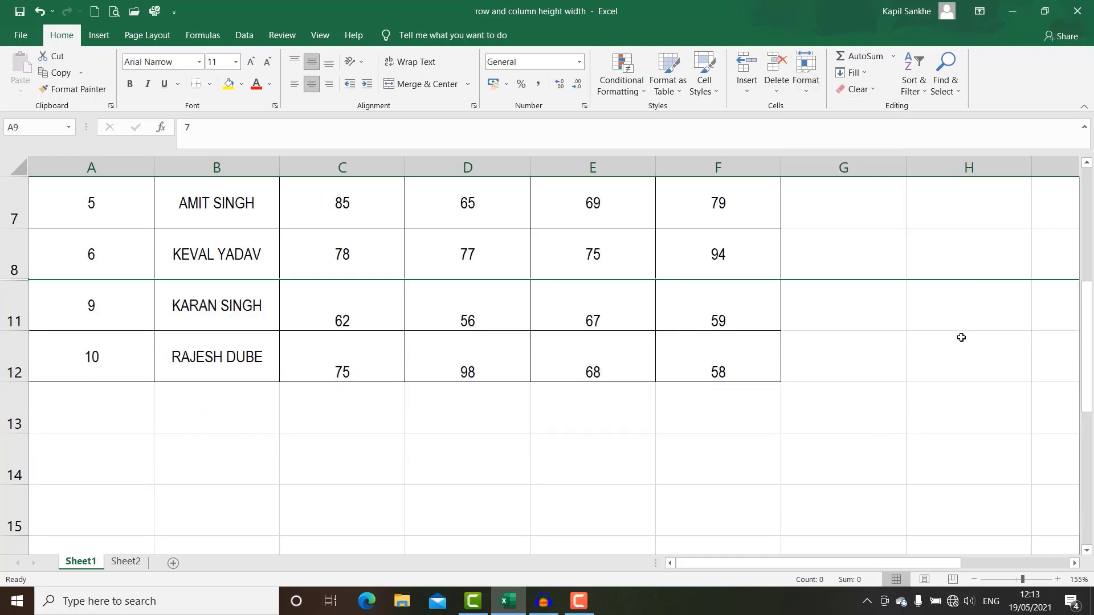
left_click(918, 349)
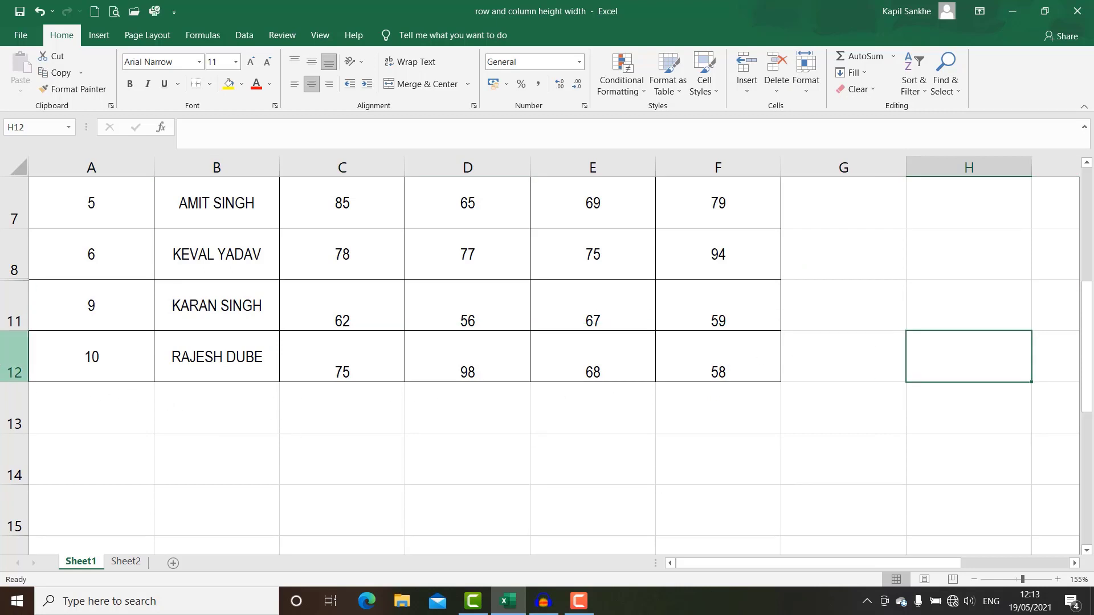
left_click(2, 360)
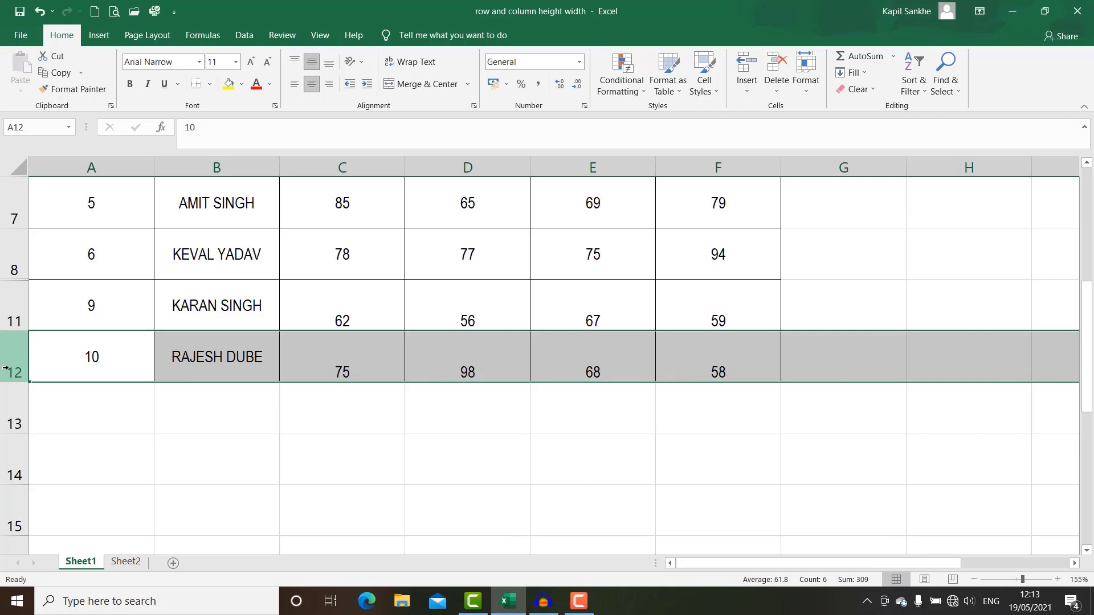
Hide row 12 using the Hide command on its row header.
right_click(6, 370)
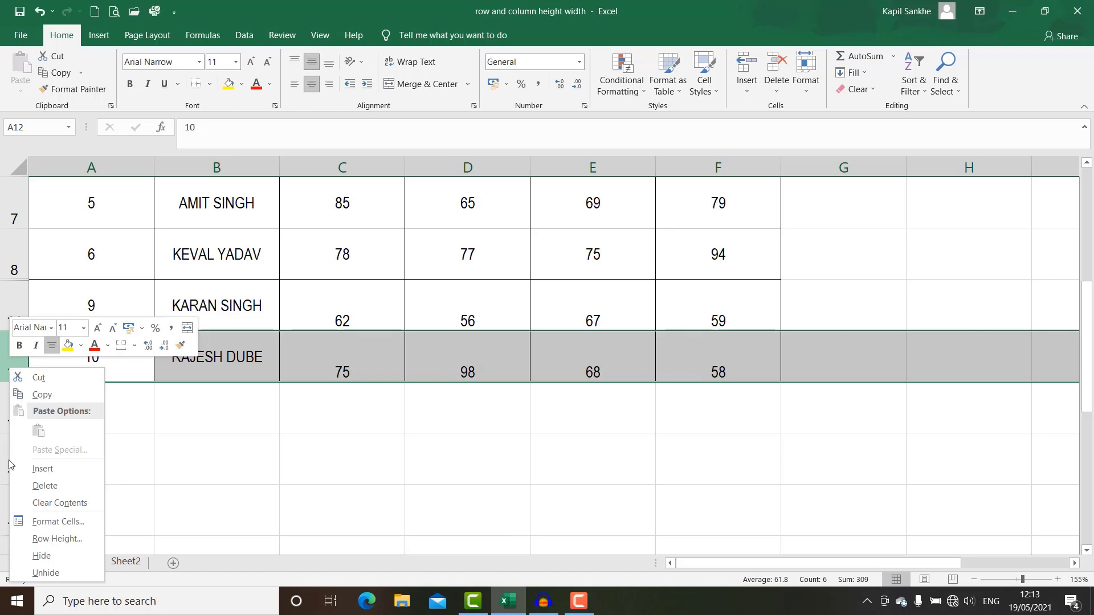
left_click(34, 559)
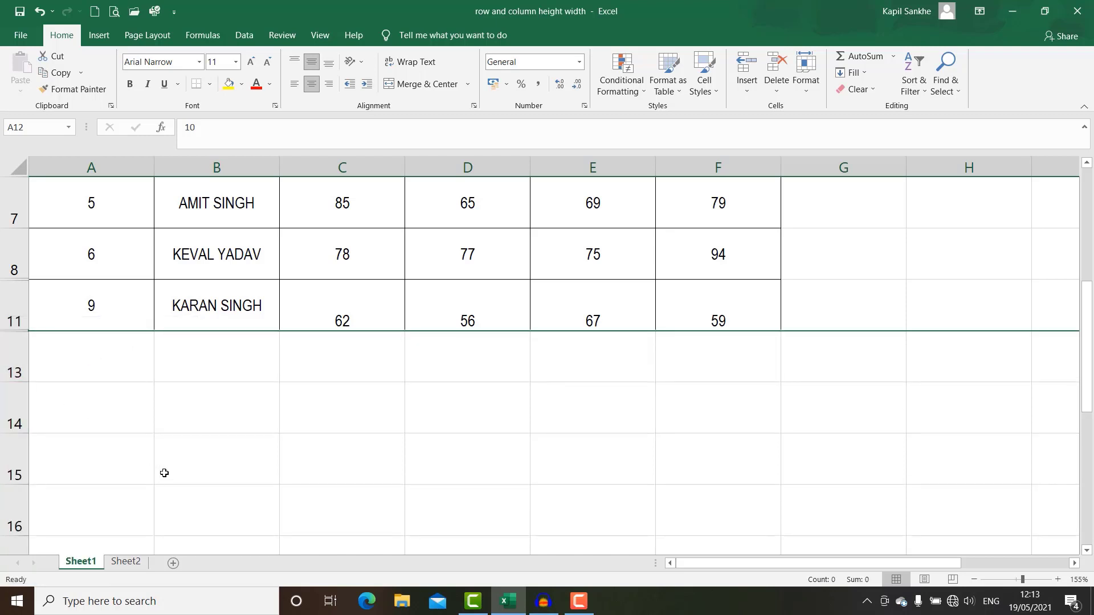
scroll(294, 444, "up", 2)
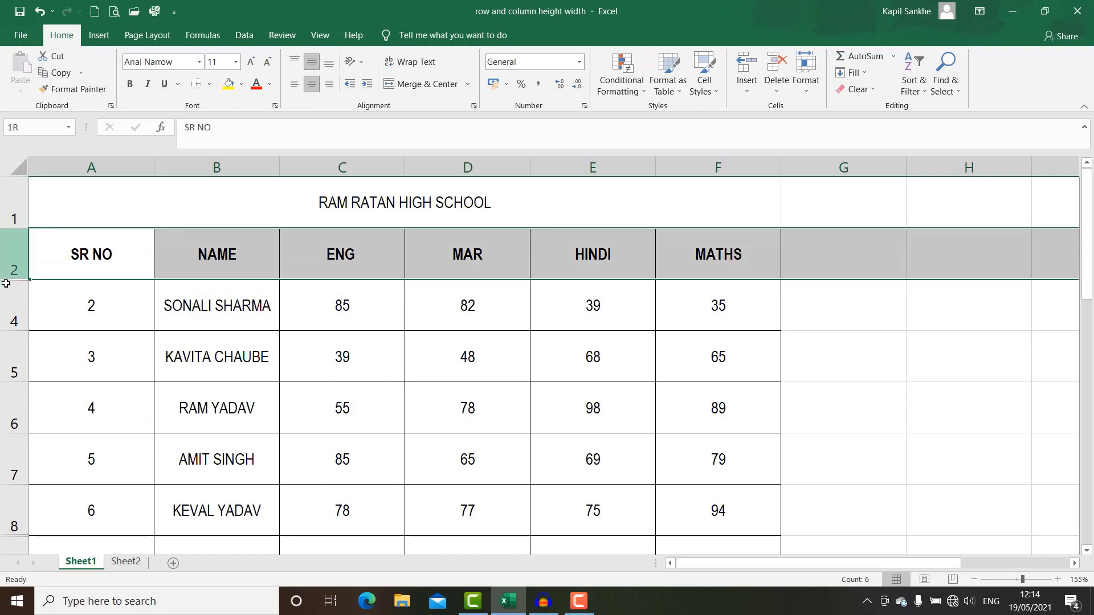
Unhide row 3 by selecting rows 2 to 4 and choosing Unhide Rows.
left_click_drag(3, 261, 3, 307)
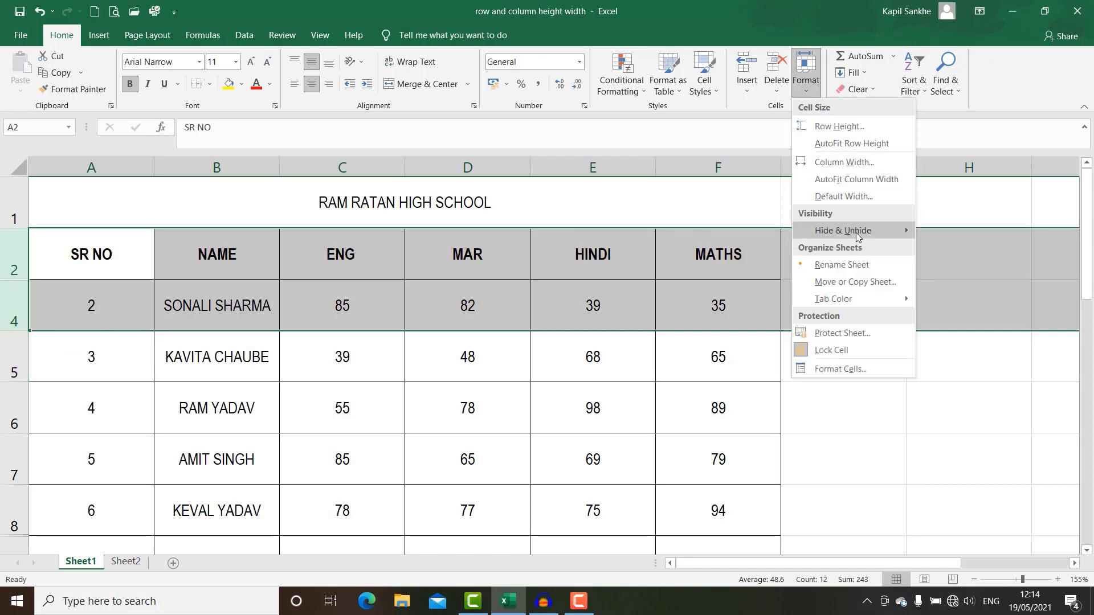
mouse_move(843, 231)
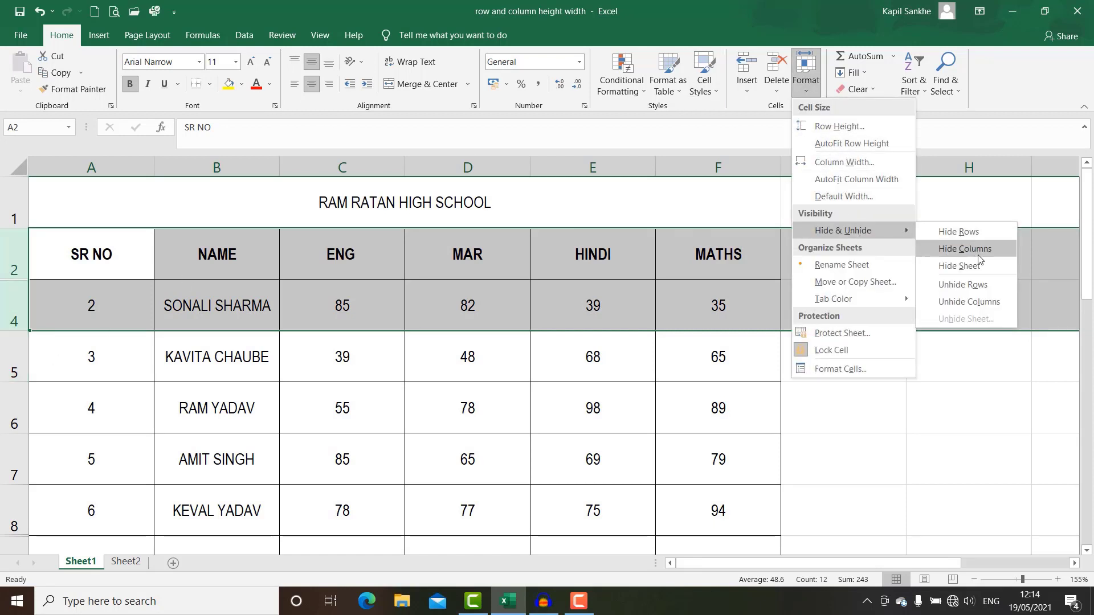
left_click(975, 285)
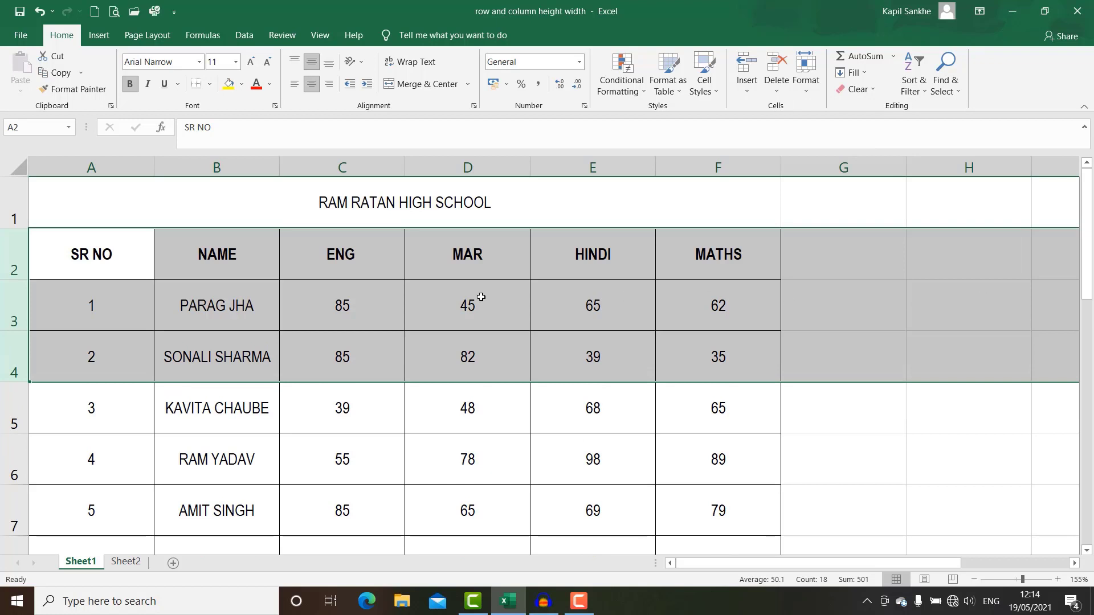
left_click(923, 319)
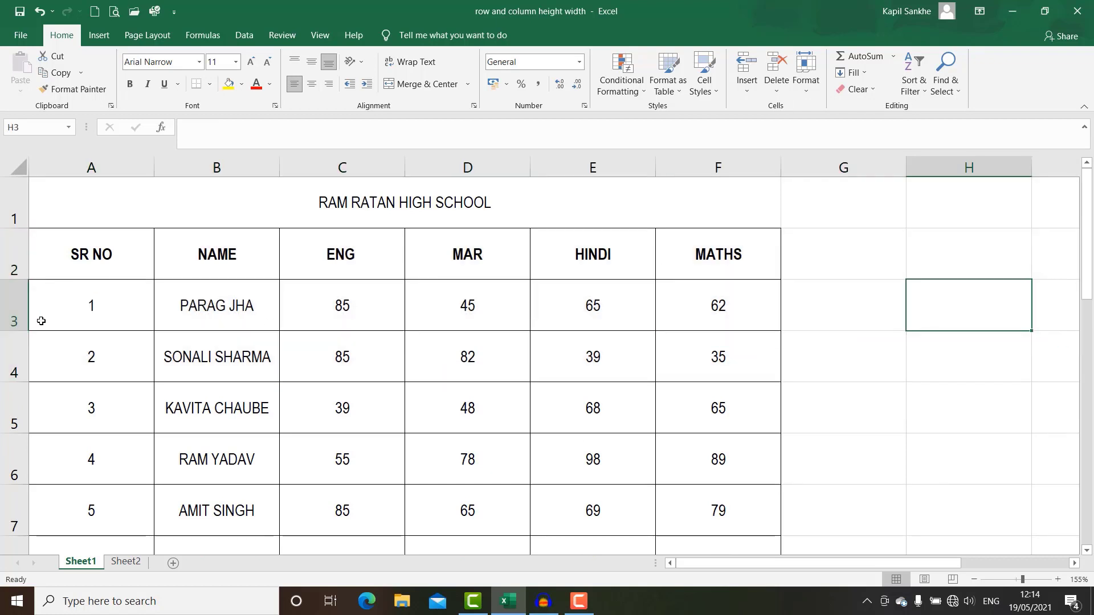
scroll(148, 306, "down", 2)
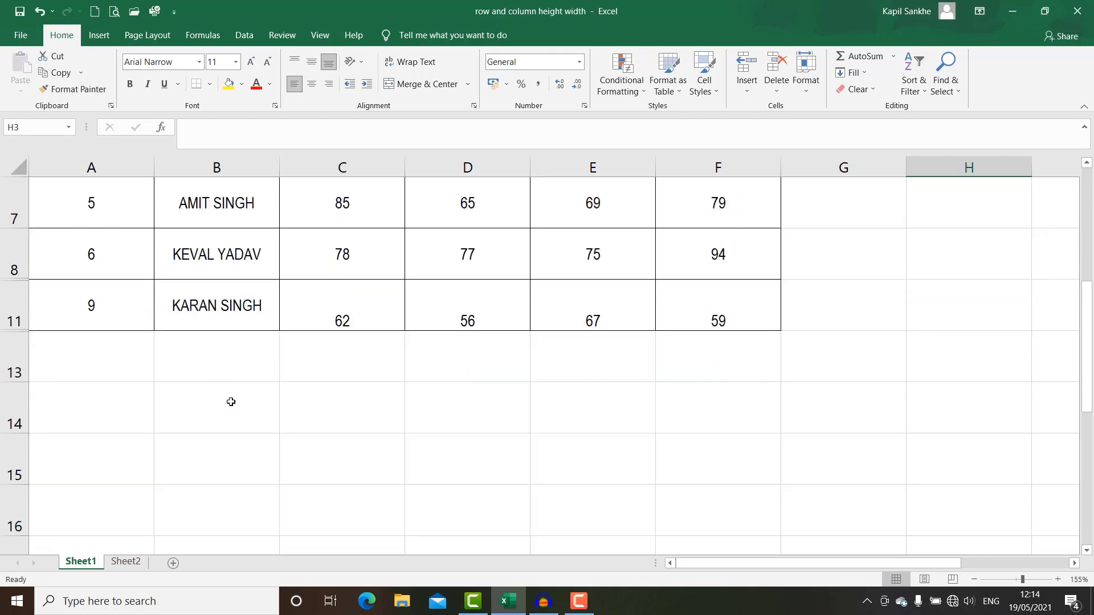
scroll(229, 400, "up", 1)
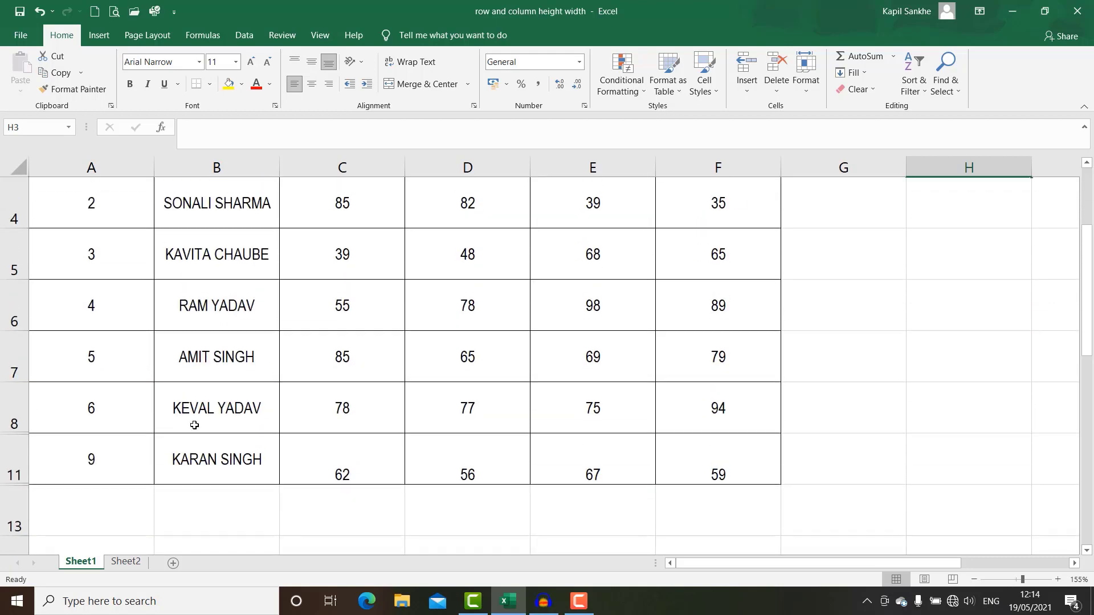
scroll(135, 351, "down", 1)
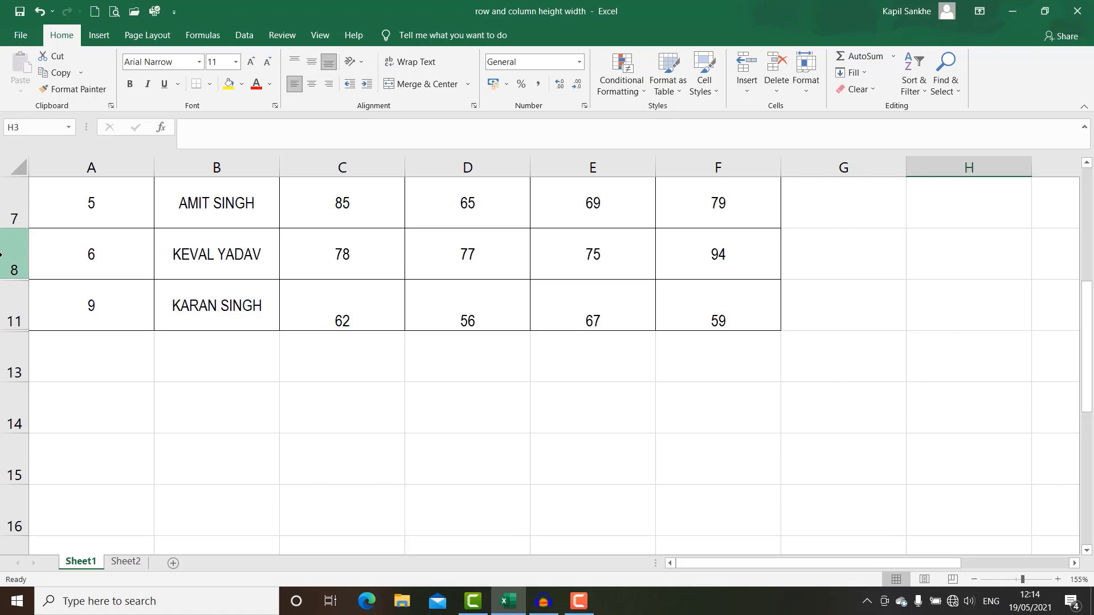
Unhide rows 9 and 10 from the right-click menu on rows 8 to 11.
left_click_drag(2, 253, 3, 303)
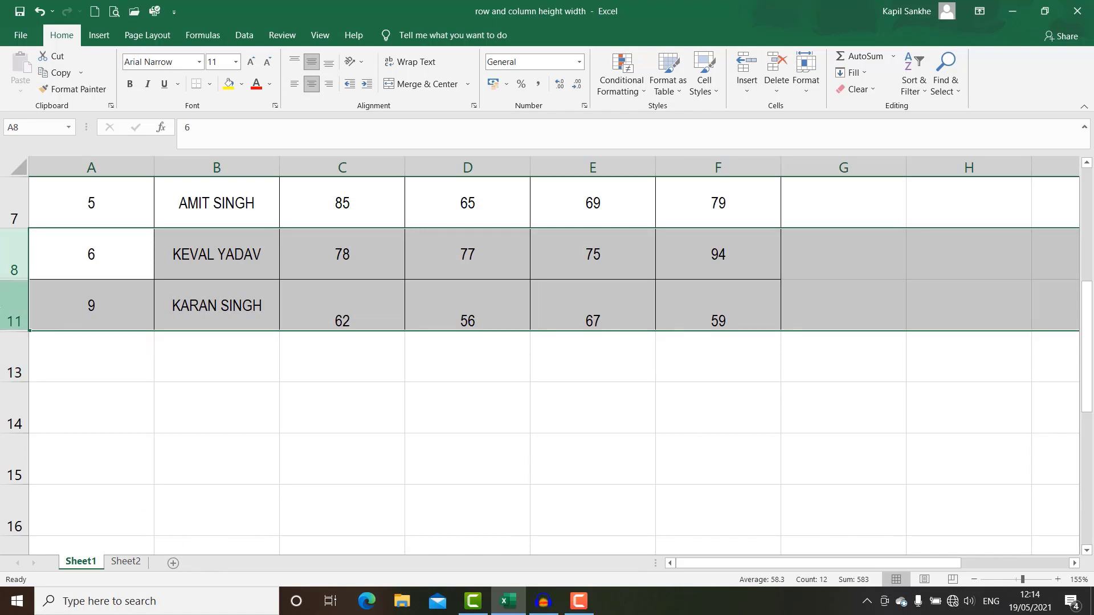
right_click(3, 273)
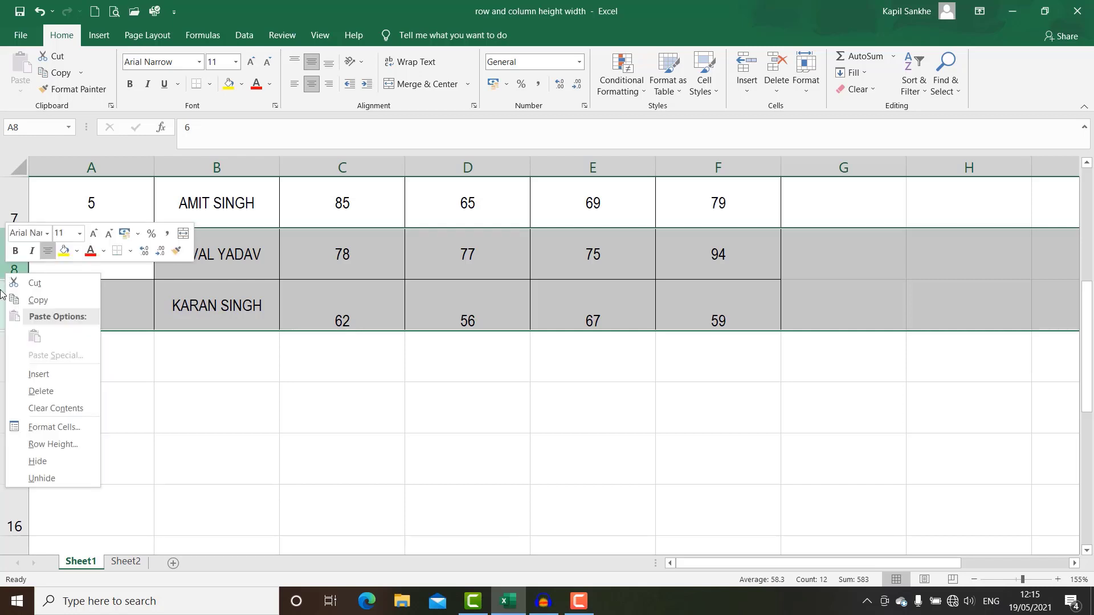
left_click(35, 479)
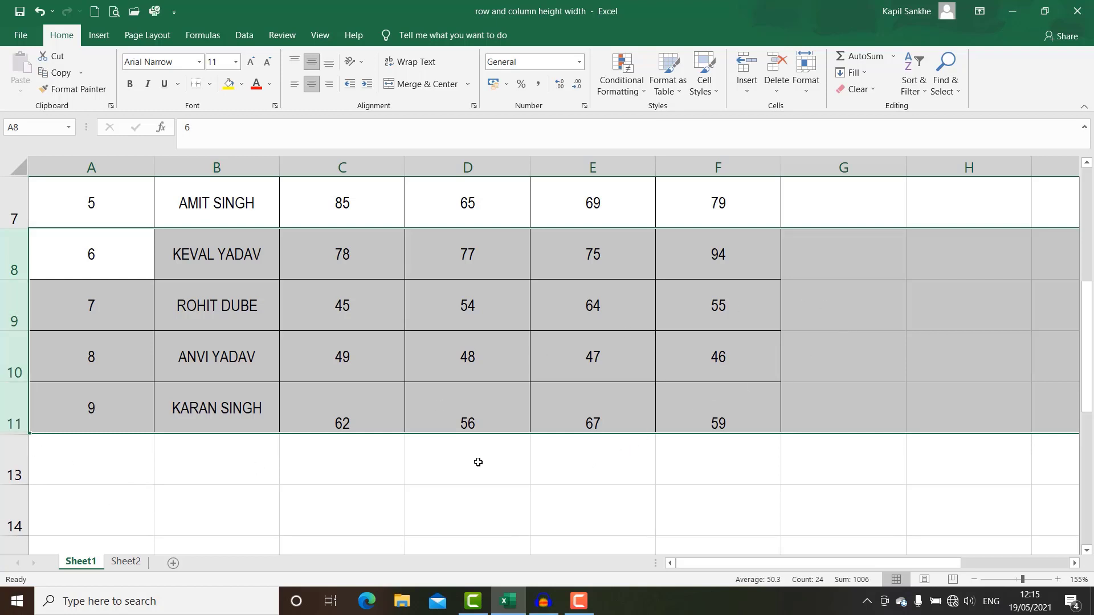
left_click(310, 476)
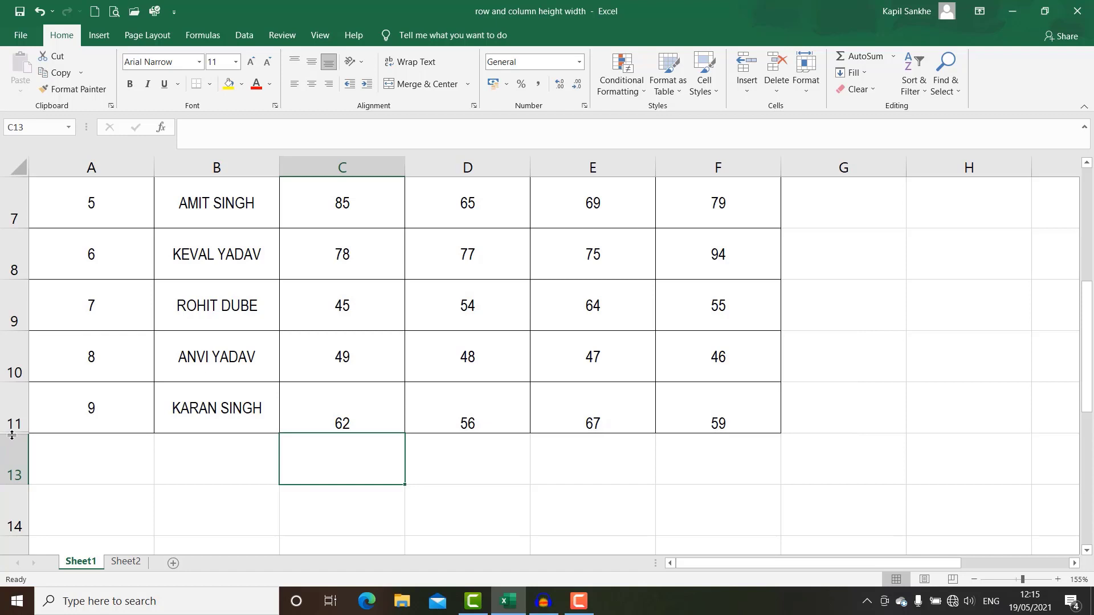
scroll(1016, 331, "up", 2)
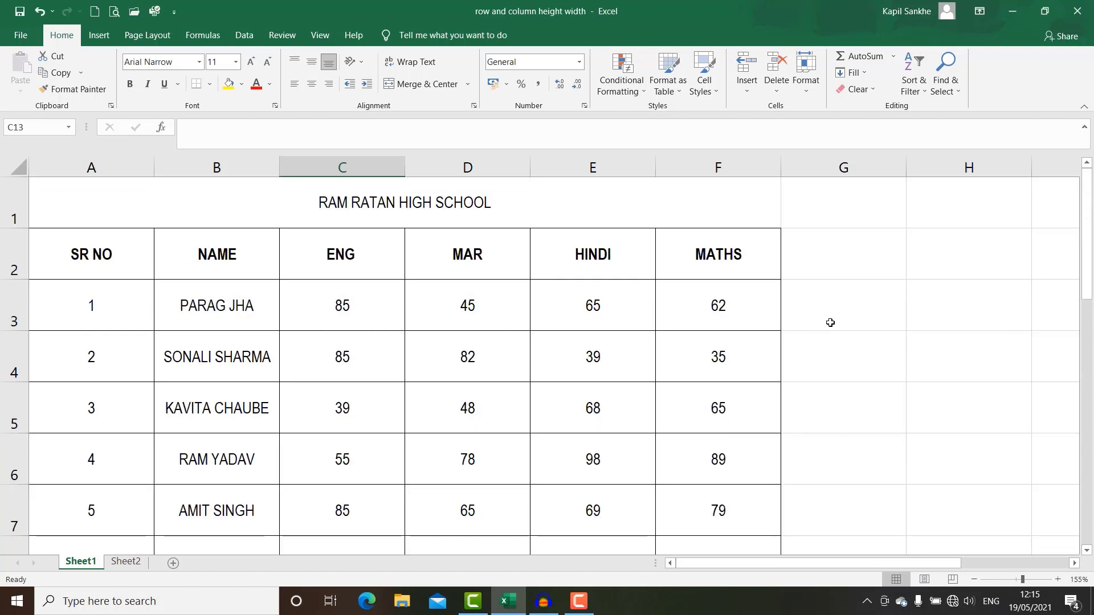
Select the whole sheet and unhide all rows, bringing row 12 back.
left_click(23, 166)
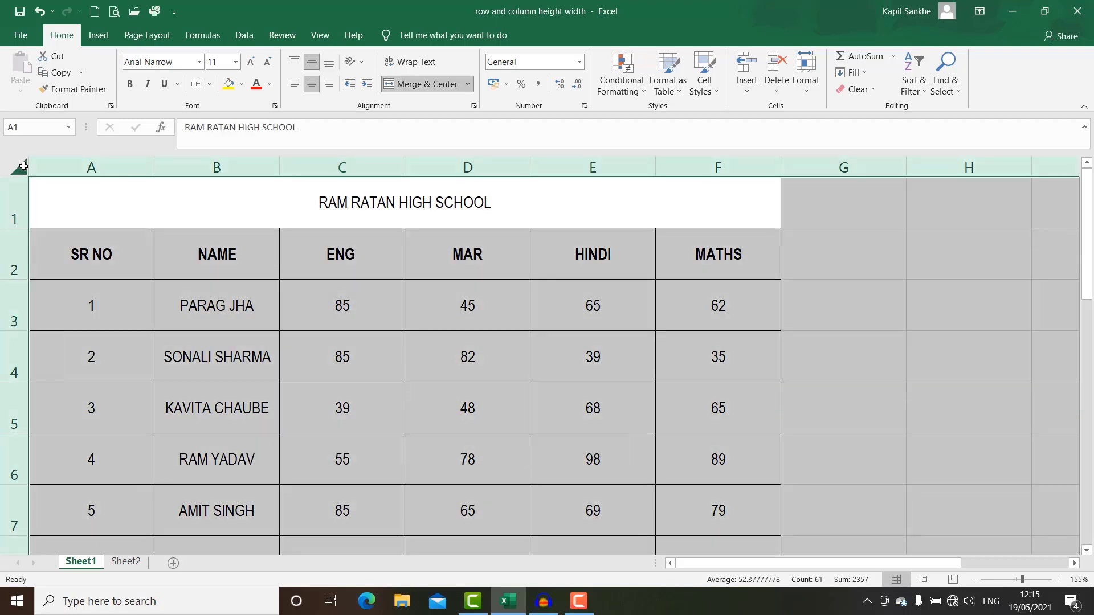
left_click(806, 77)
mouse_move(843, 230)
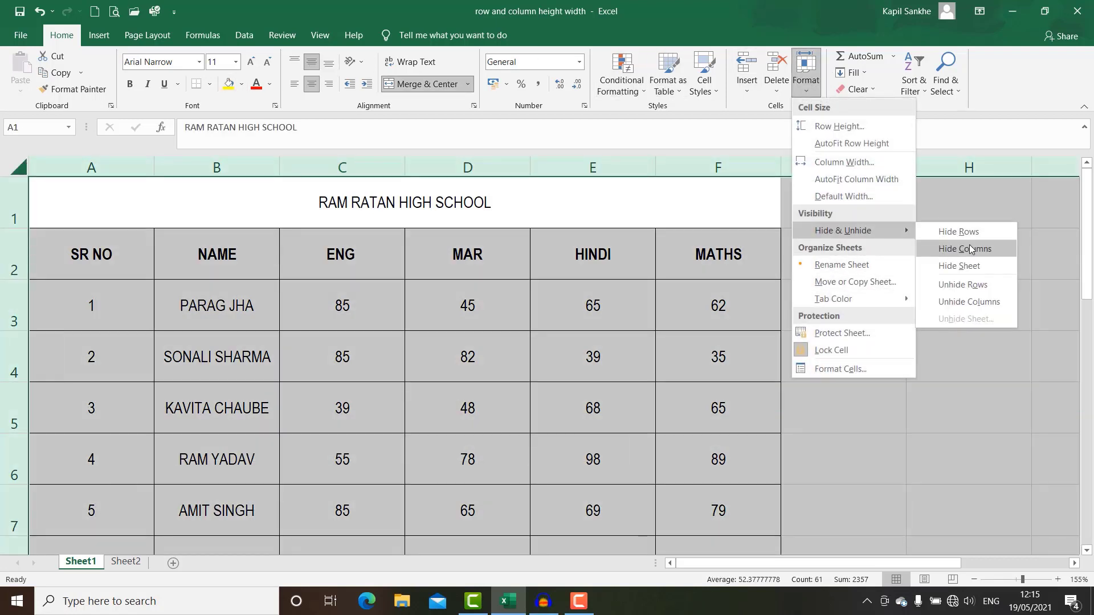
left_click(962, 284)
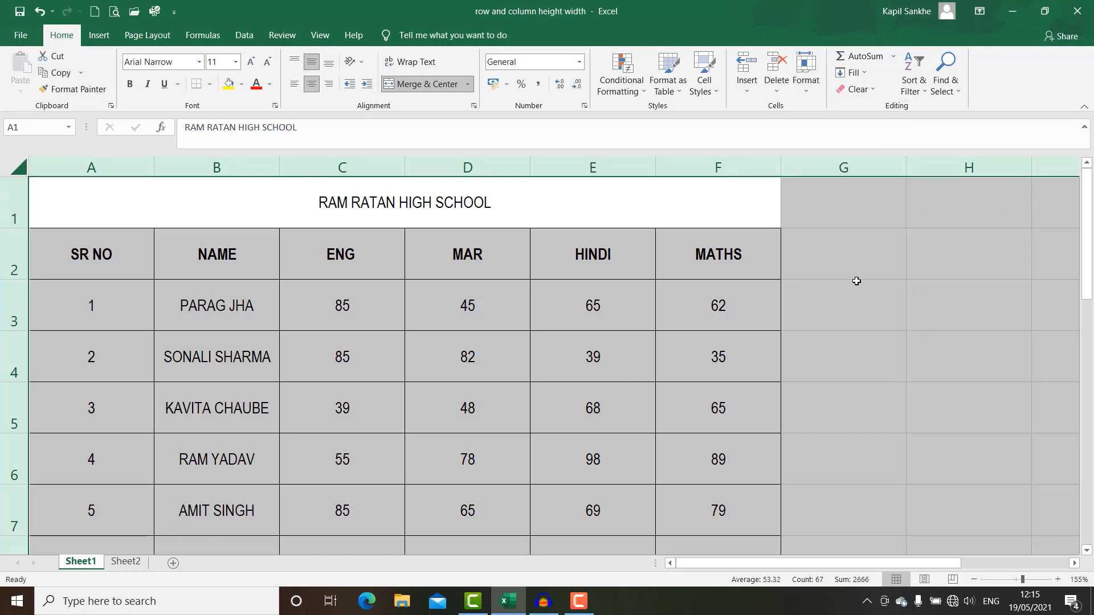
scroll(789, 391, "down", 4)
scroll(604, 373, "up", 2)
scroll(604, 373, "up", 1)
scroll(598, 378, "down", 2)
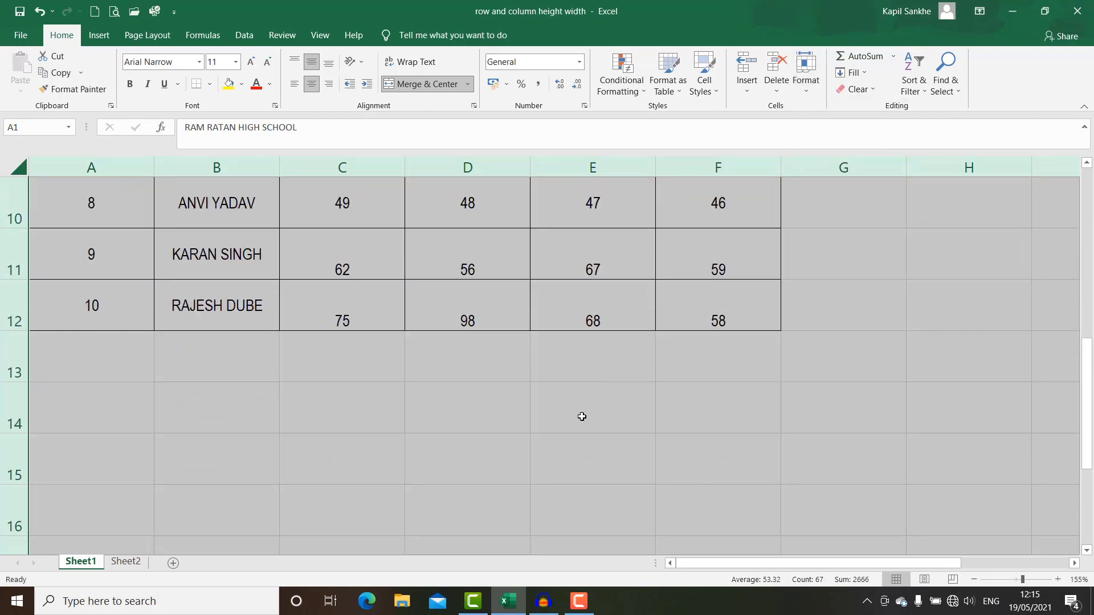
left_click(900, 264)
scroll(781, 342, "up", 1)
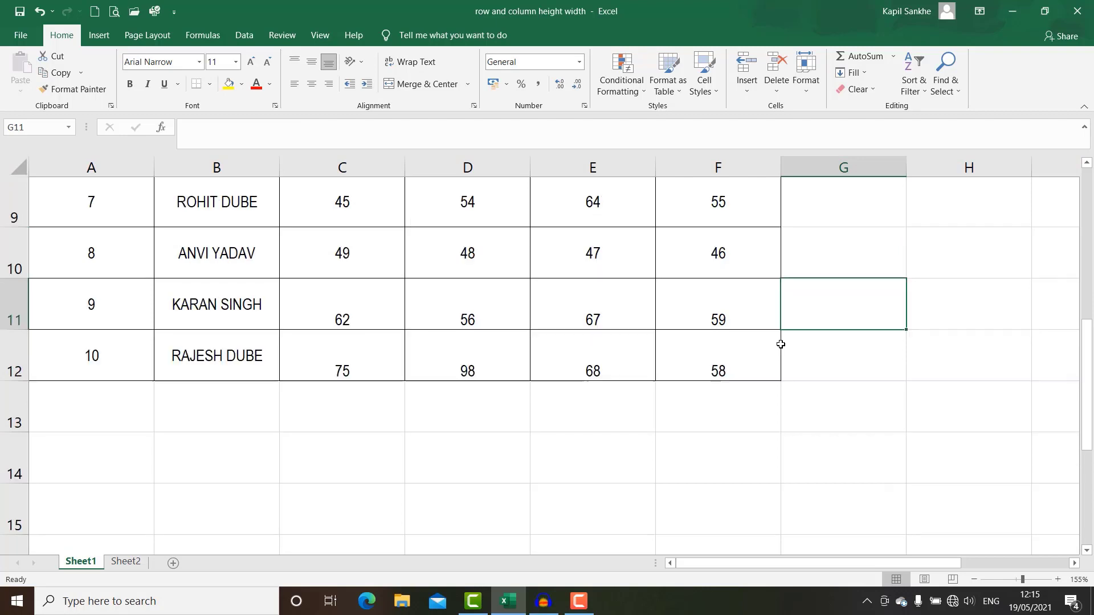
scroll(781, 342, "up", 2)
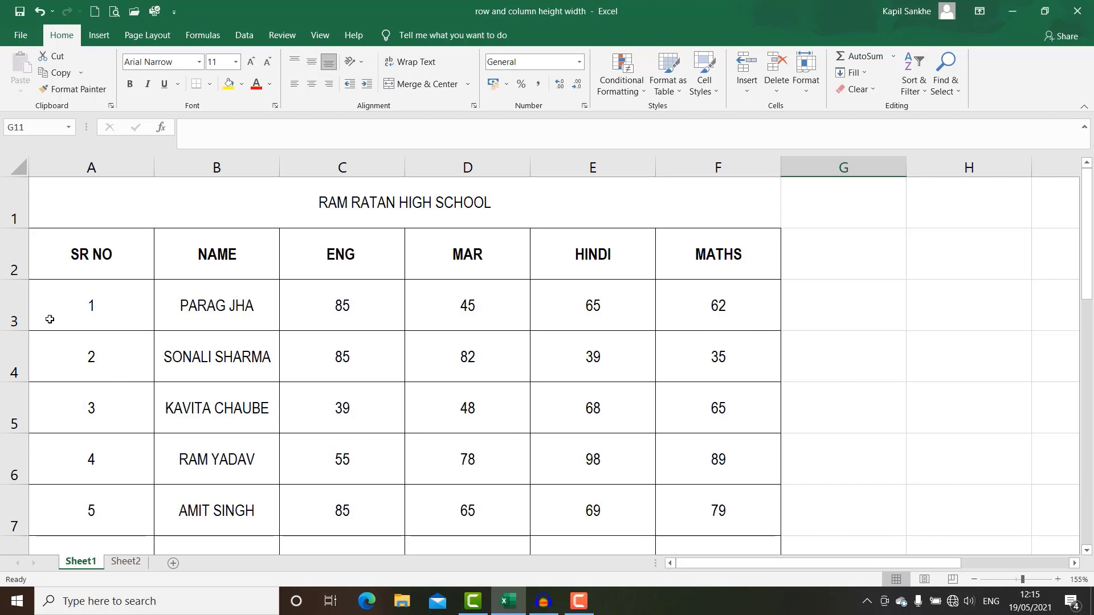
Hide row 3 with Ctrl+9, then unhide it with Ctrl+Shift+( on rows 2 to 4.
left_click_drag(50, 319, 979, 370)
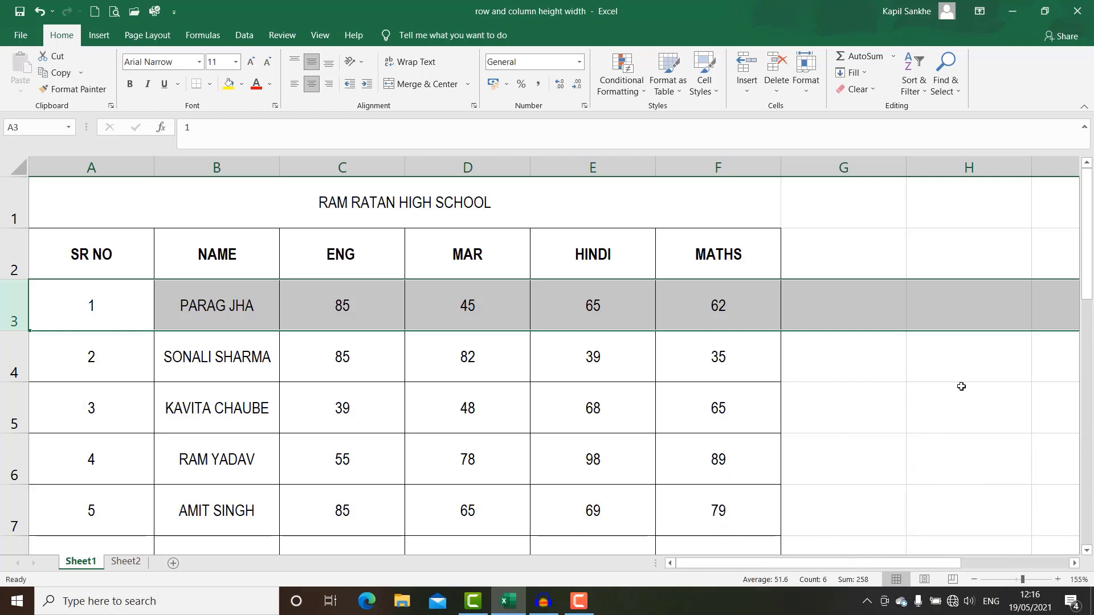
key("ctrl+9")
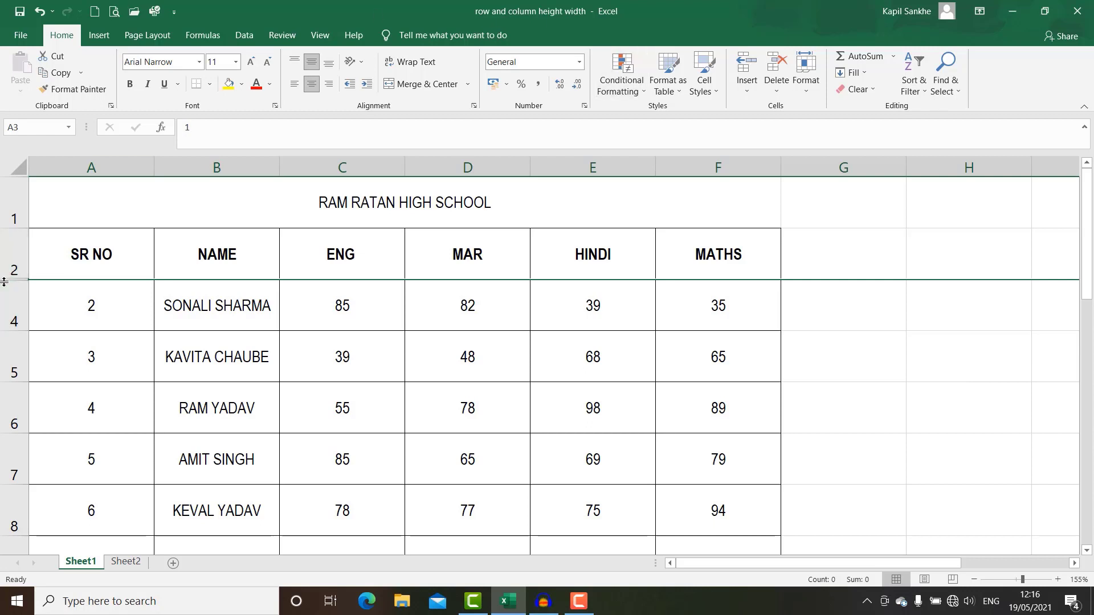
left_click_drag(7, 265, 10, 305)
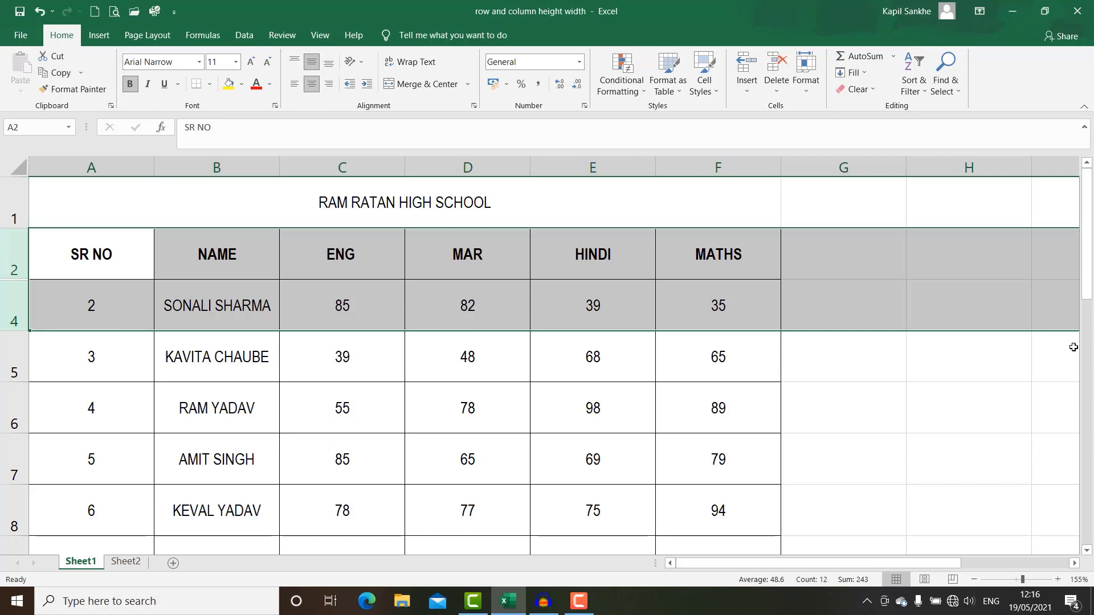
key("ctrl+shift+9")
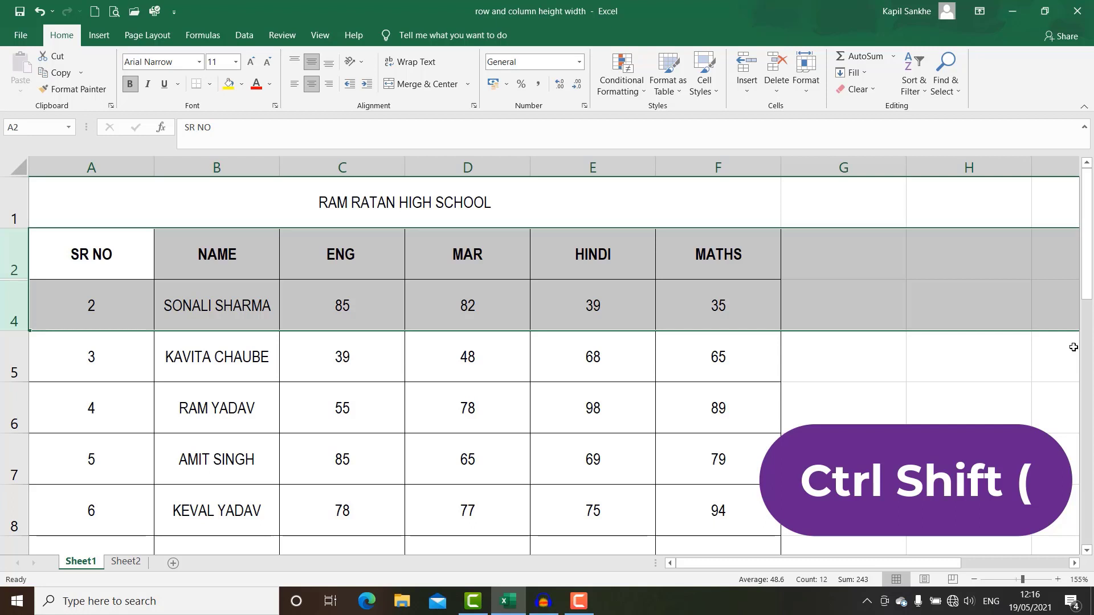
key("ctrl+shift+9")
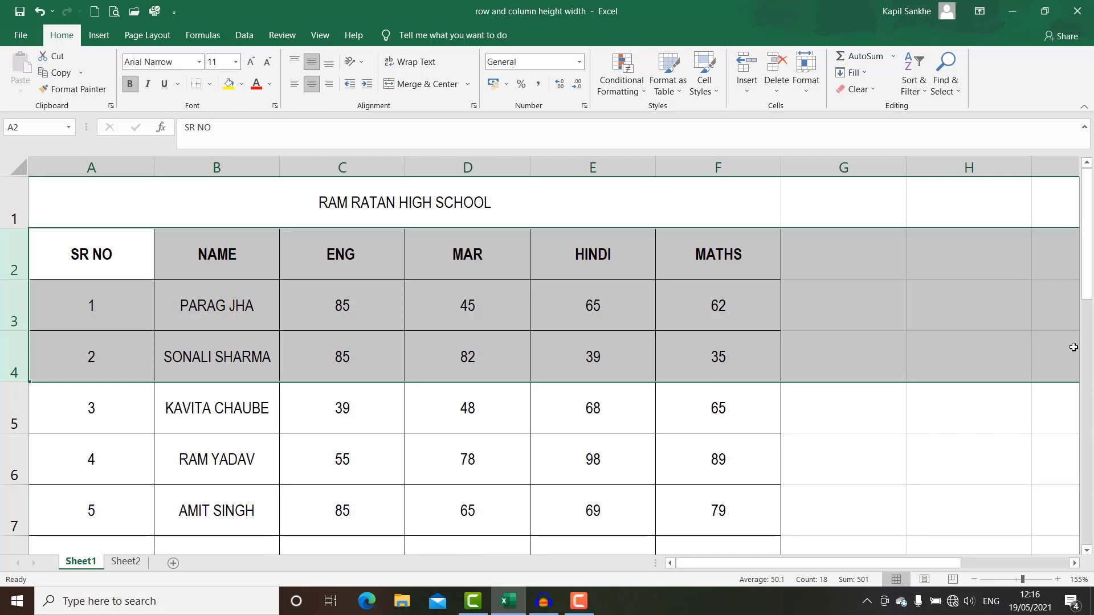
left_click(1059, 308)
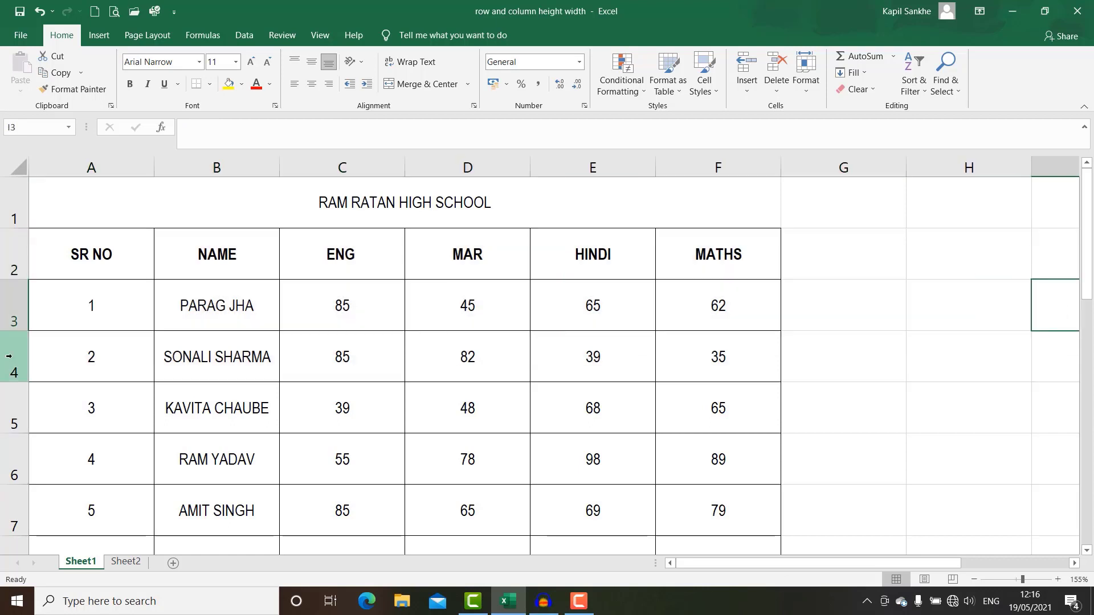
Repeat the shortcuts: hide row 3 with Ctrl+9 and restore it with Ctrl+Shift+(.
left_click(12, 303)
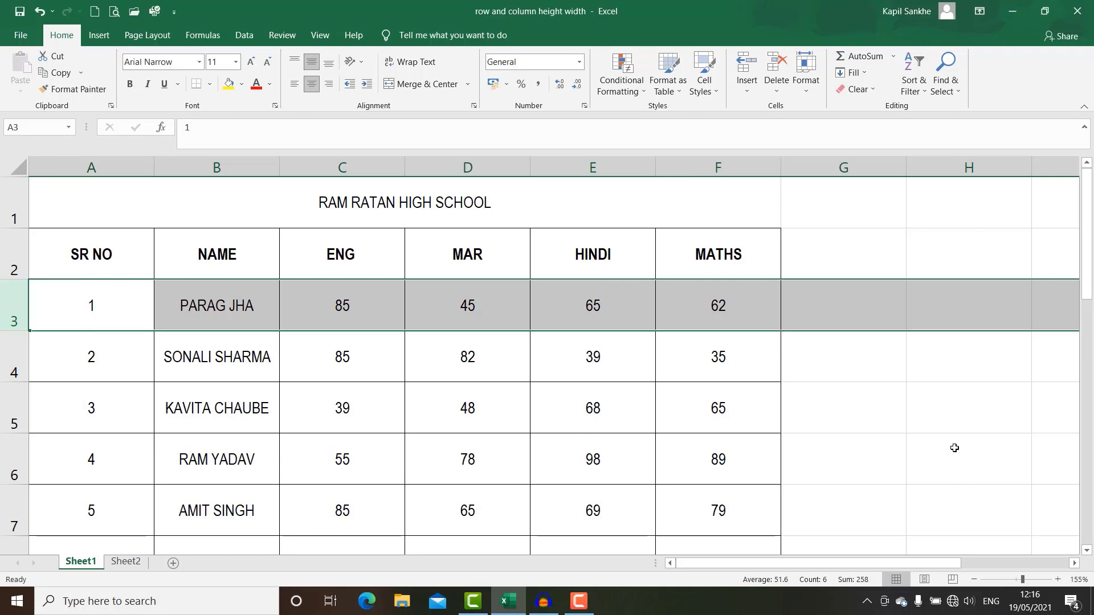
key("ctrl+9")
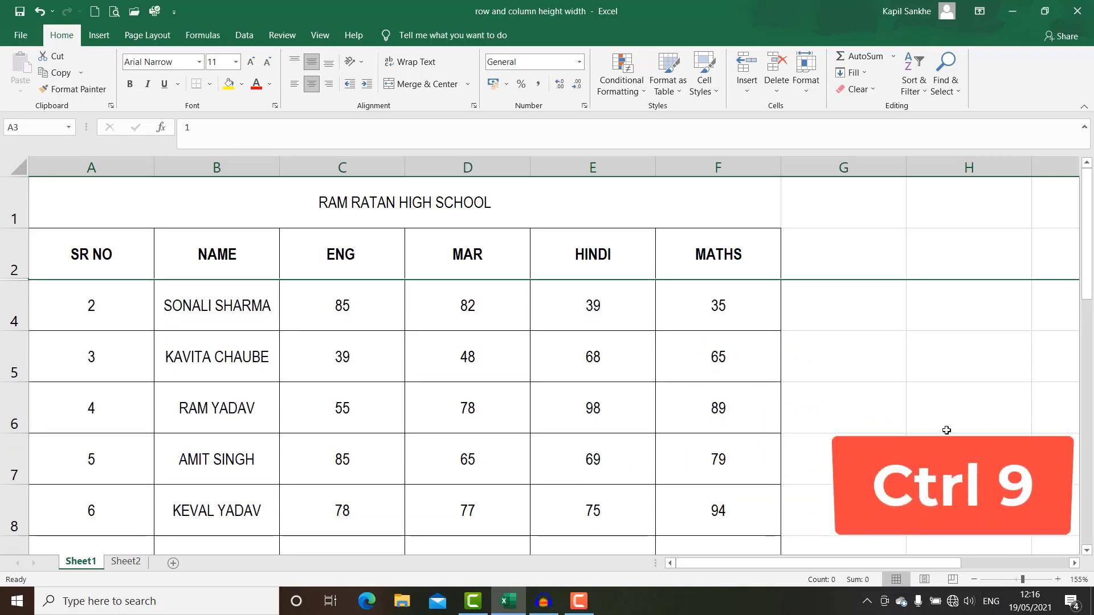
left_click_drag(14, 256, 15, 291)
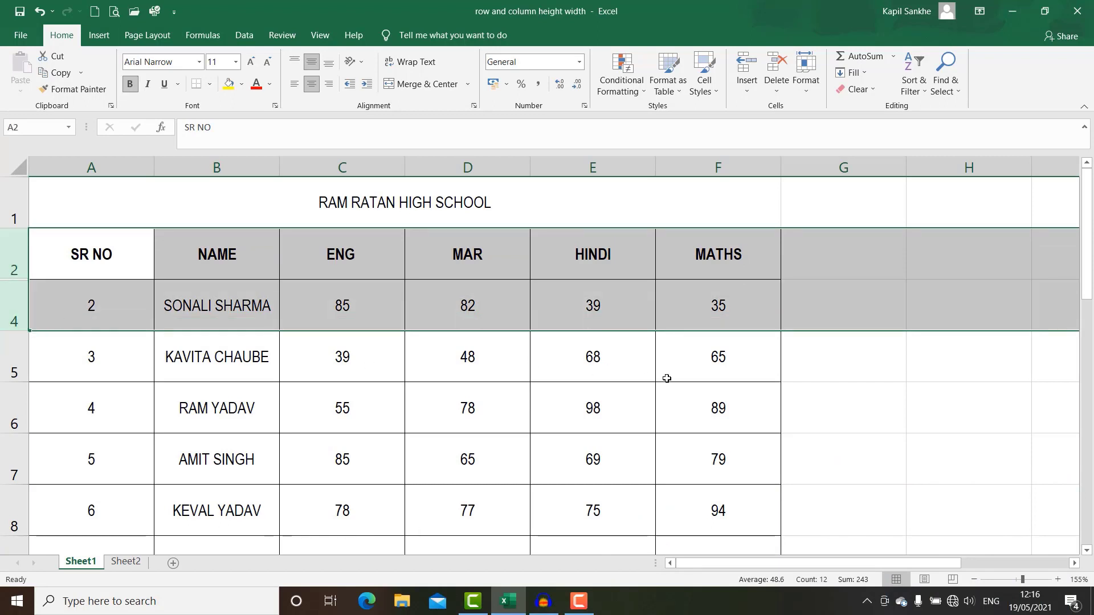
key("ctrl+shift+9")
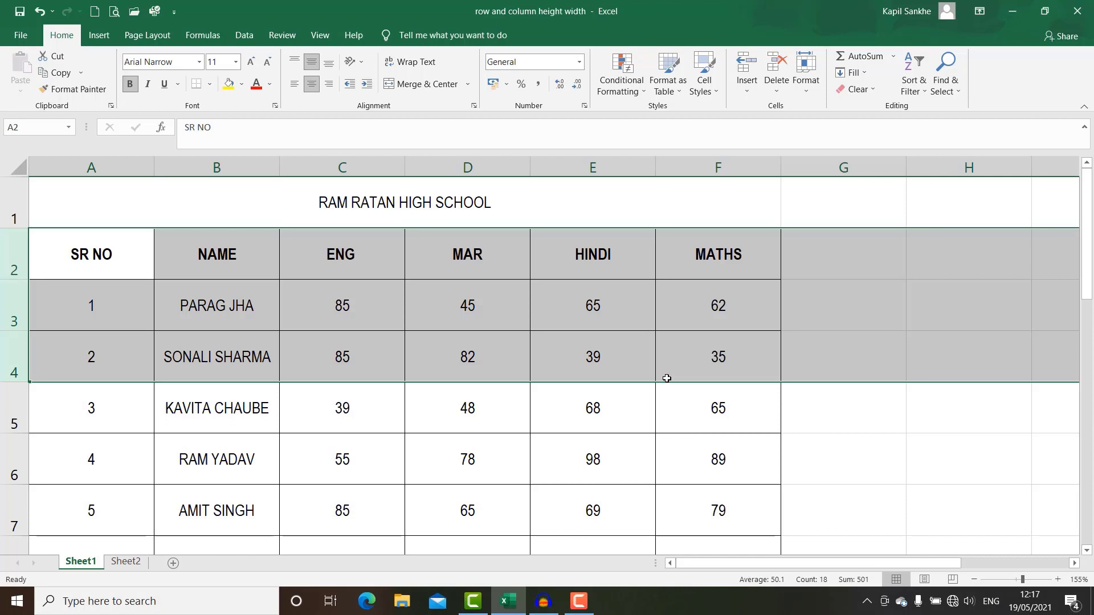
Hide column B, the NAME column, using Format > Hide Columns.
left_click(854, 422)
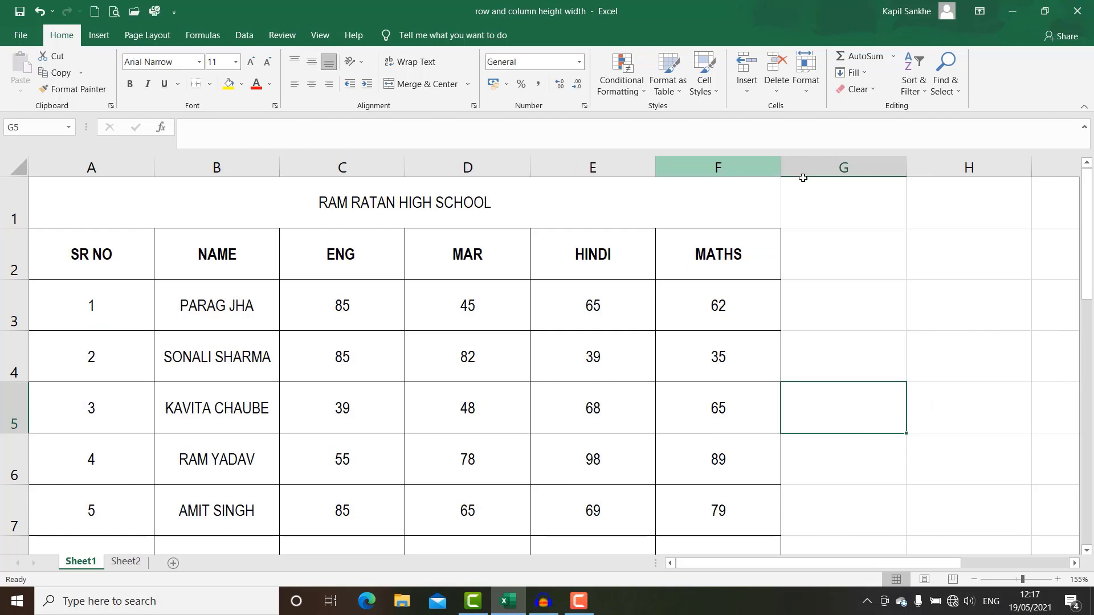
left_click(256, 166)
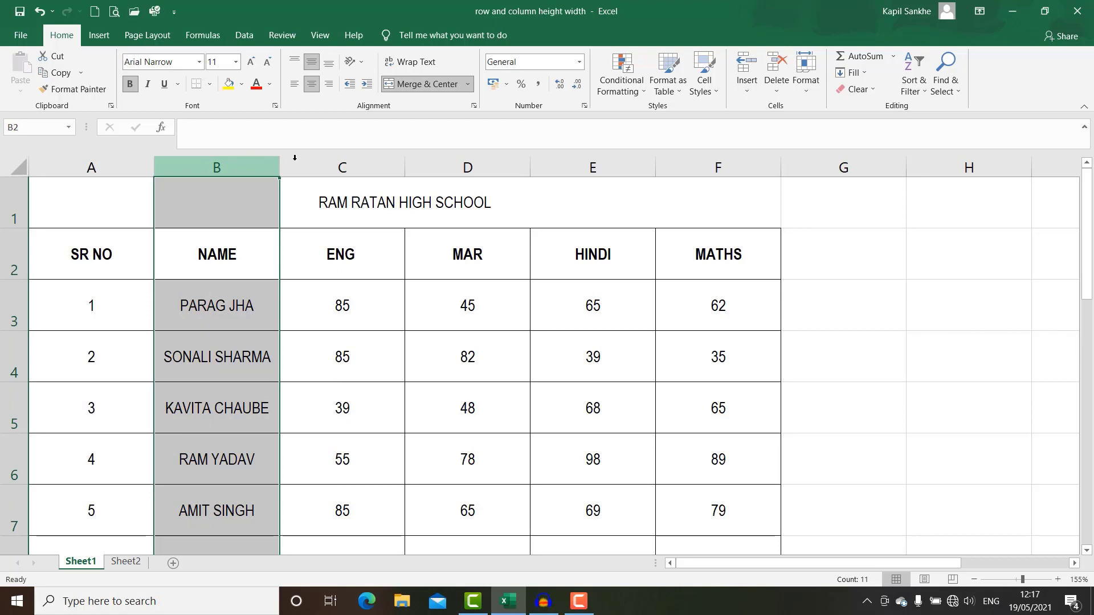
left_click(811, 91)
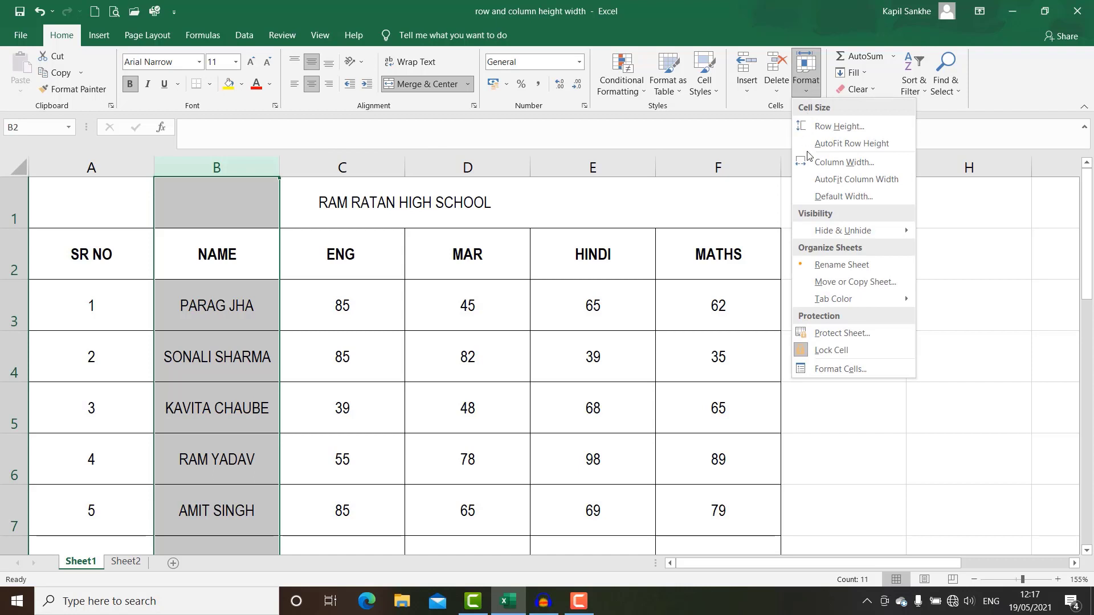
mouse_move(843, 231)
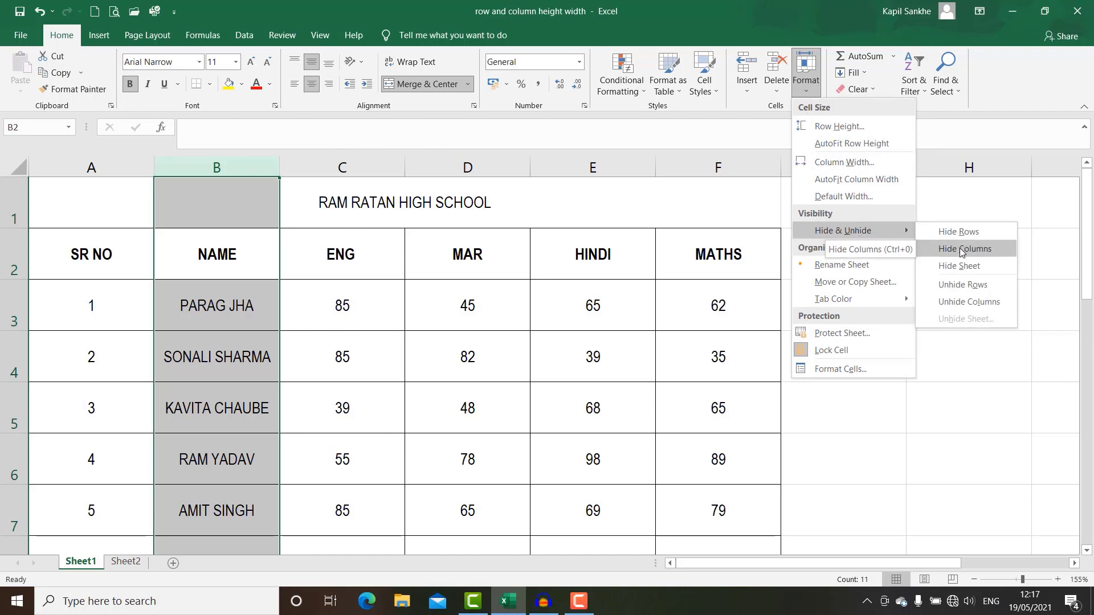
left_click(960, 249)
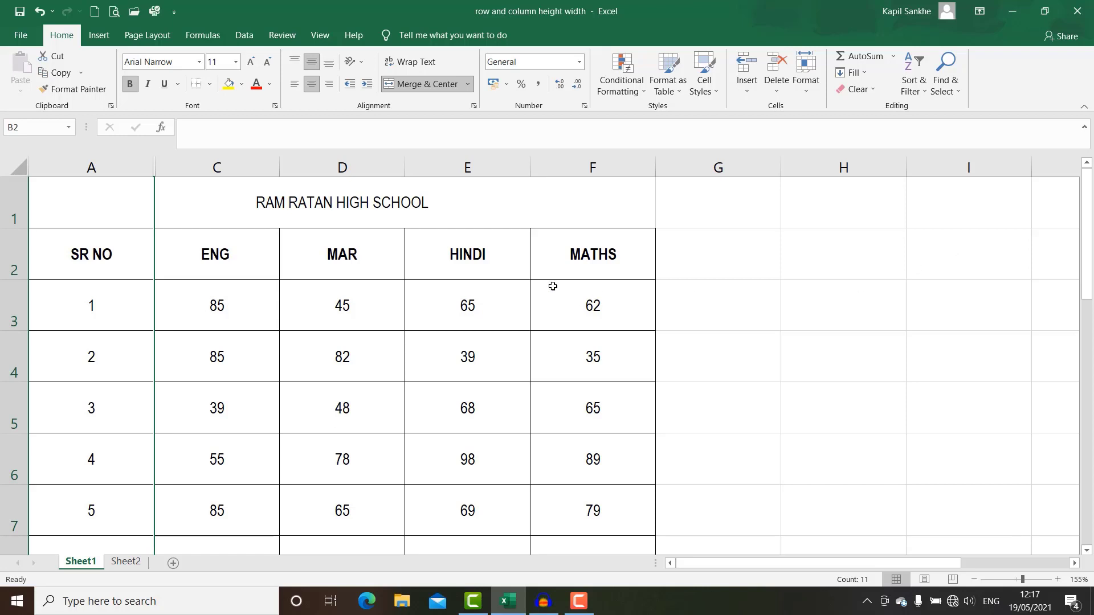
Hide columns E and F, which hold the HINDI and MATHS marks.
left_click(823, 304)
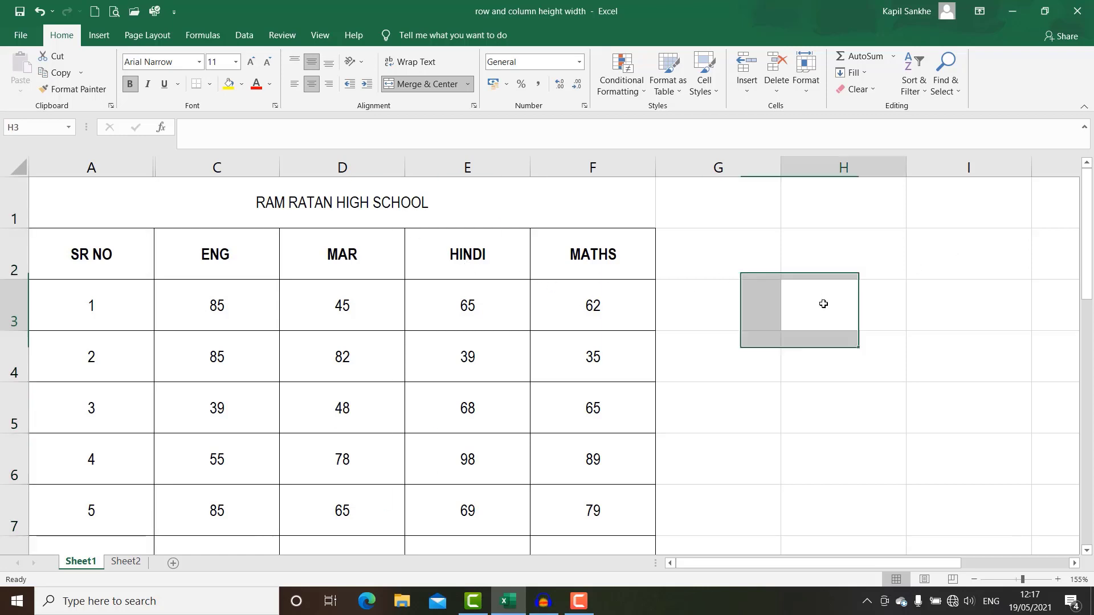
left_click_drag(469, 165, 608, 168)
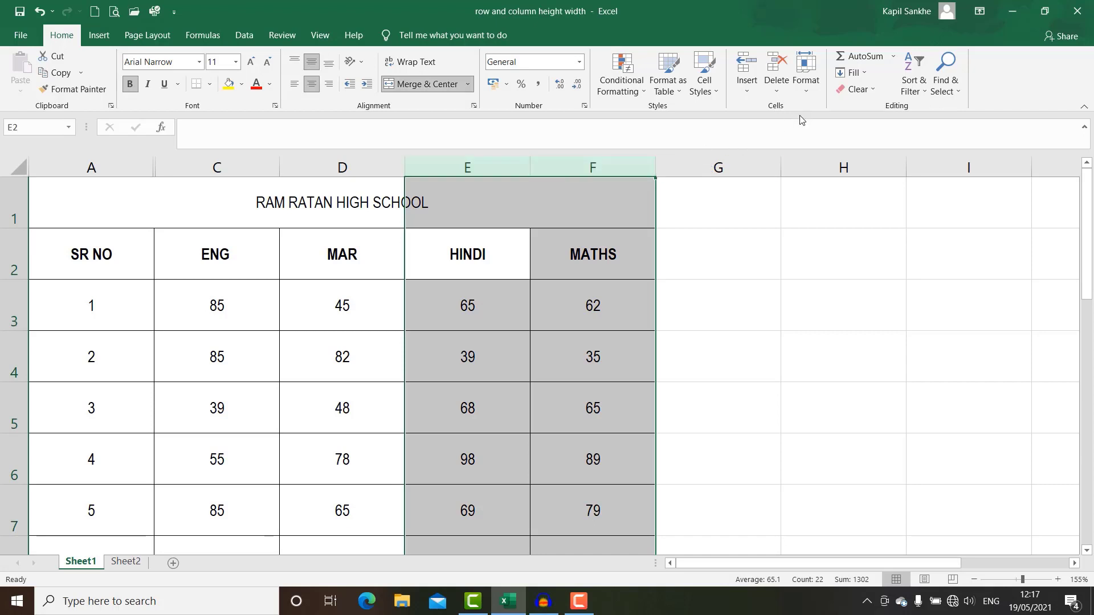
left_click(806, 94)
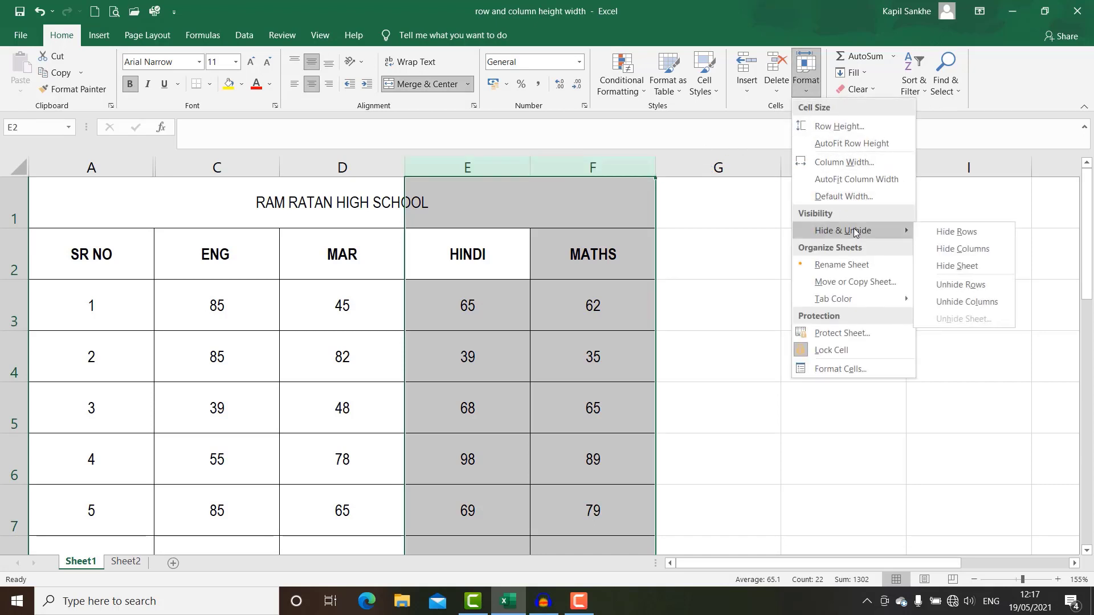
mouse_move(842, 231)
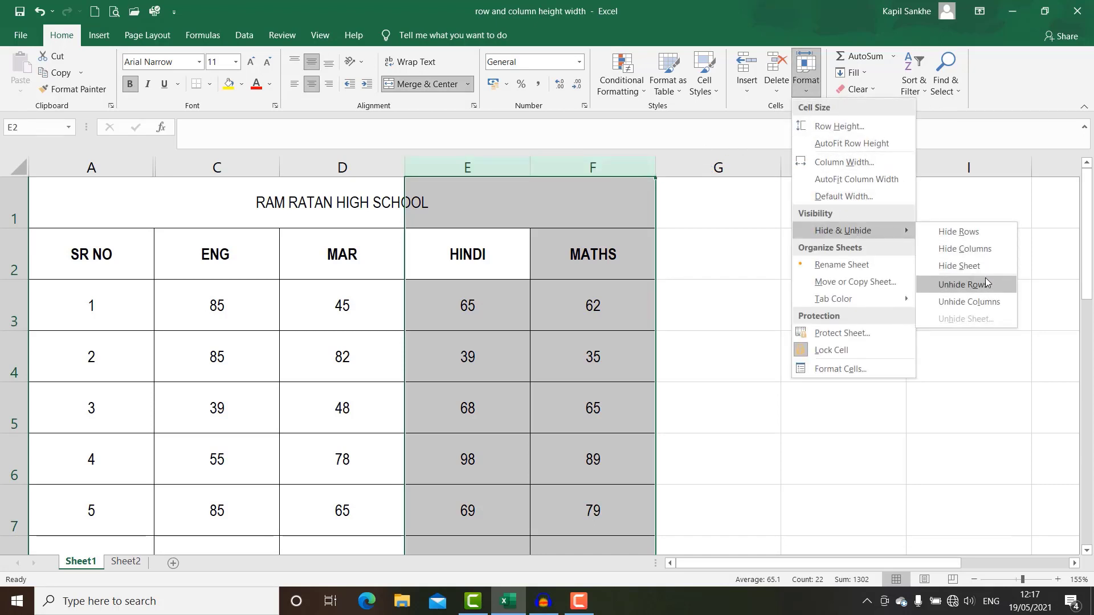
left_click(974, 248)
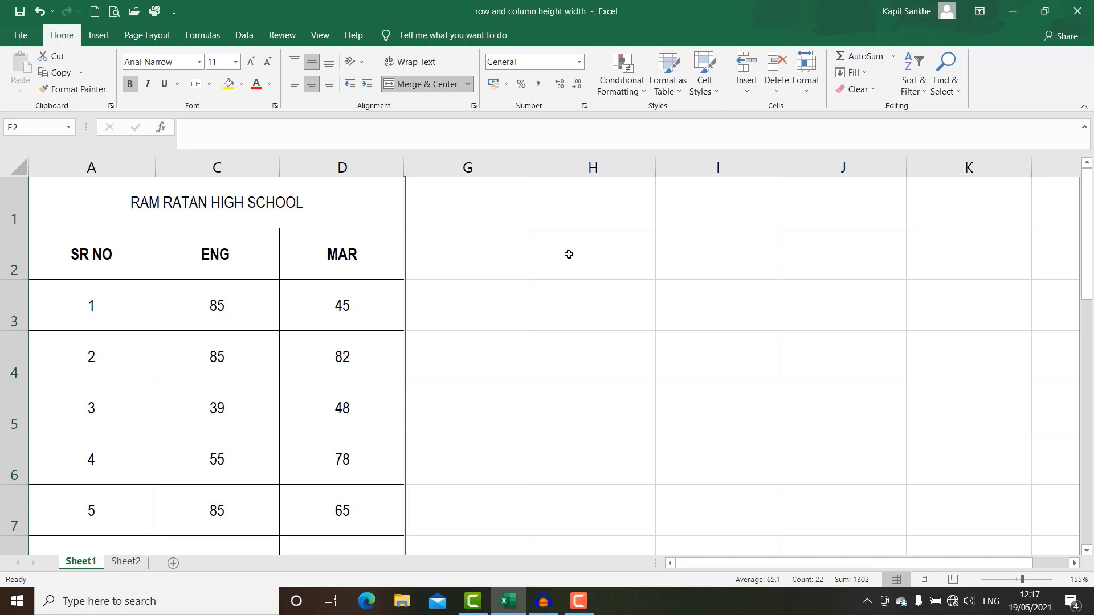
left_click_drag(98, 168, 196, 177)
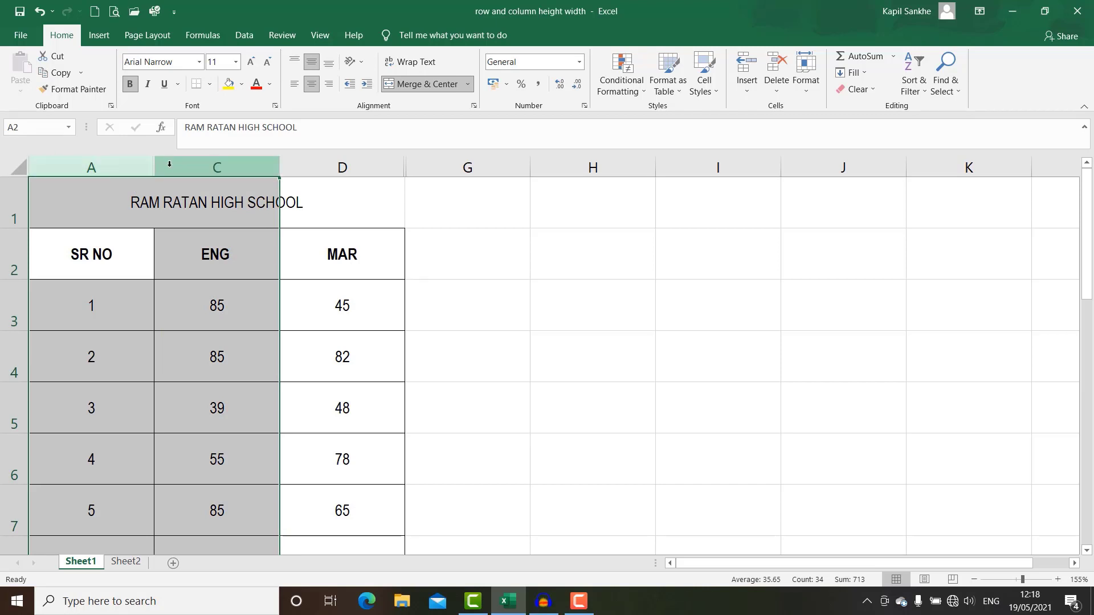
Unhide the NAME column from the Format menu's Hide & Unhide options.
left_click(812, 95)
mouse_move(846, 231)
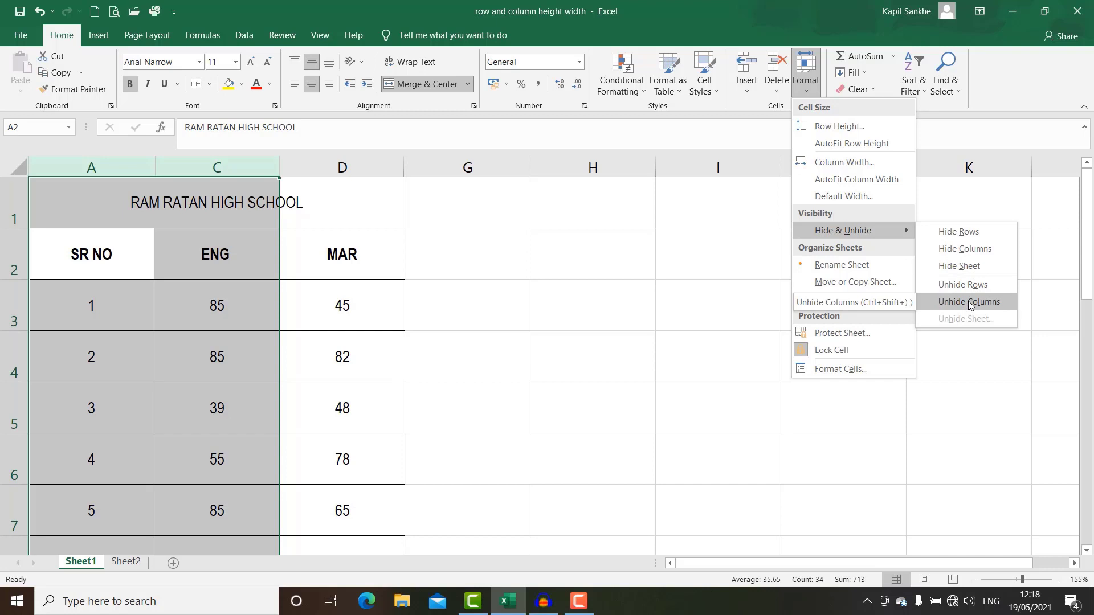
left_click(968, 302)
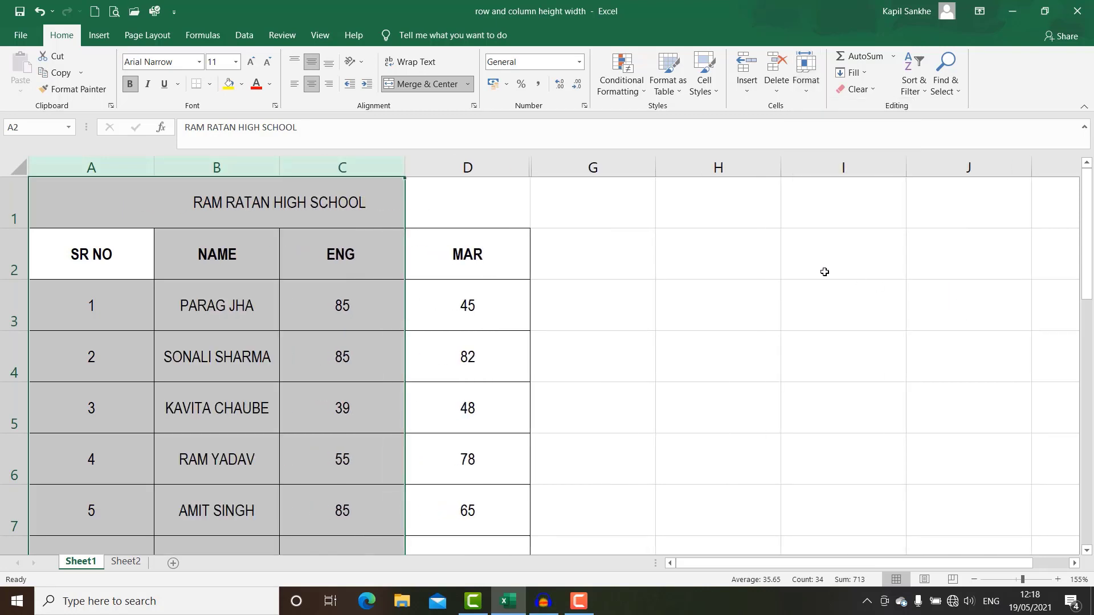
left_click(711, 299)
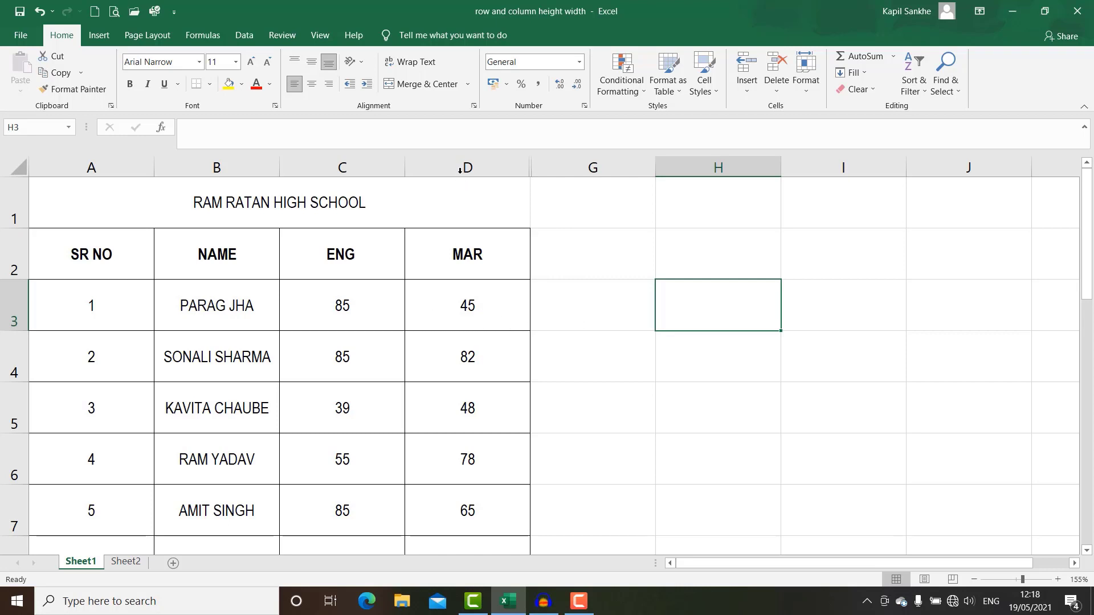
Select columns D to G and unhide the HINDI and MATHS columns from the right-click menu.
left_click_drag(468, 167, 553, 165)
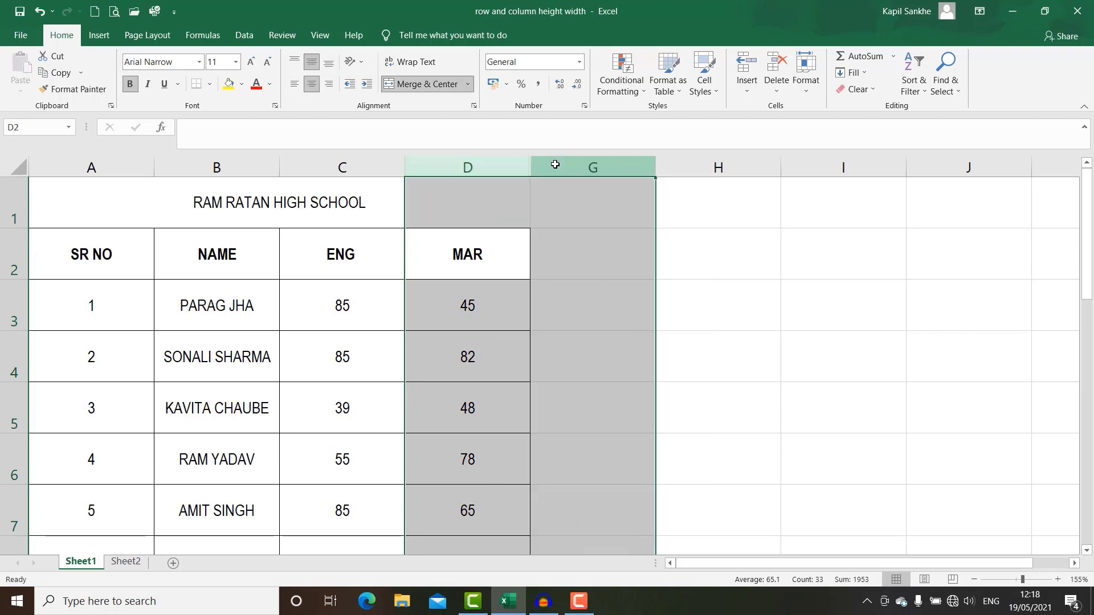
right_click(494, 166)
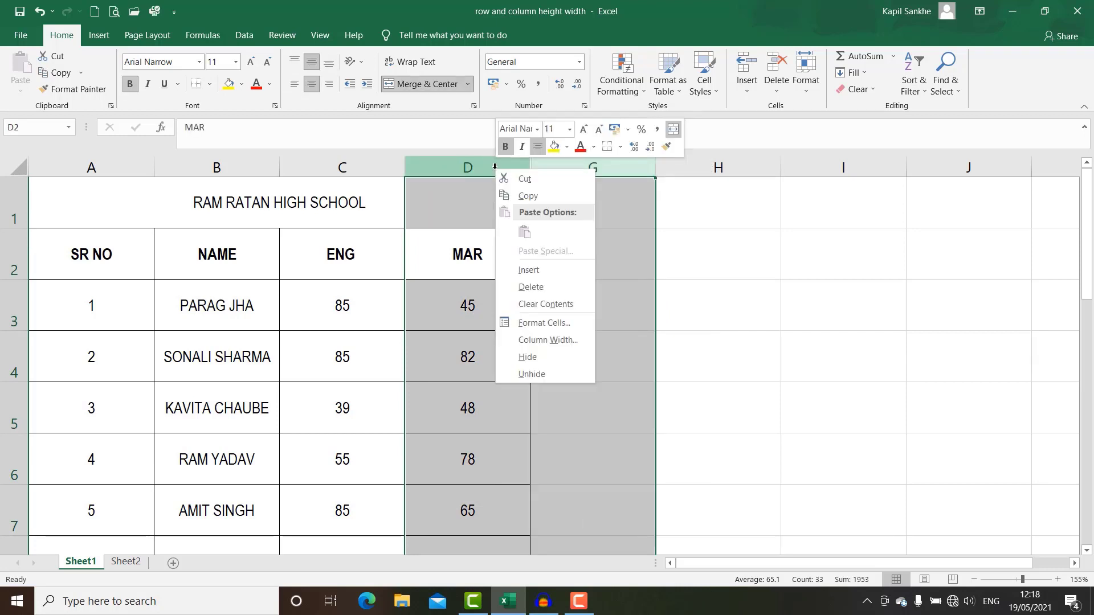
left_click(525, 374)
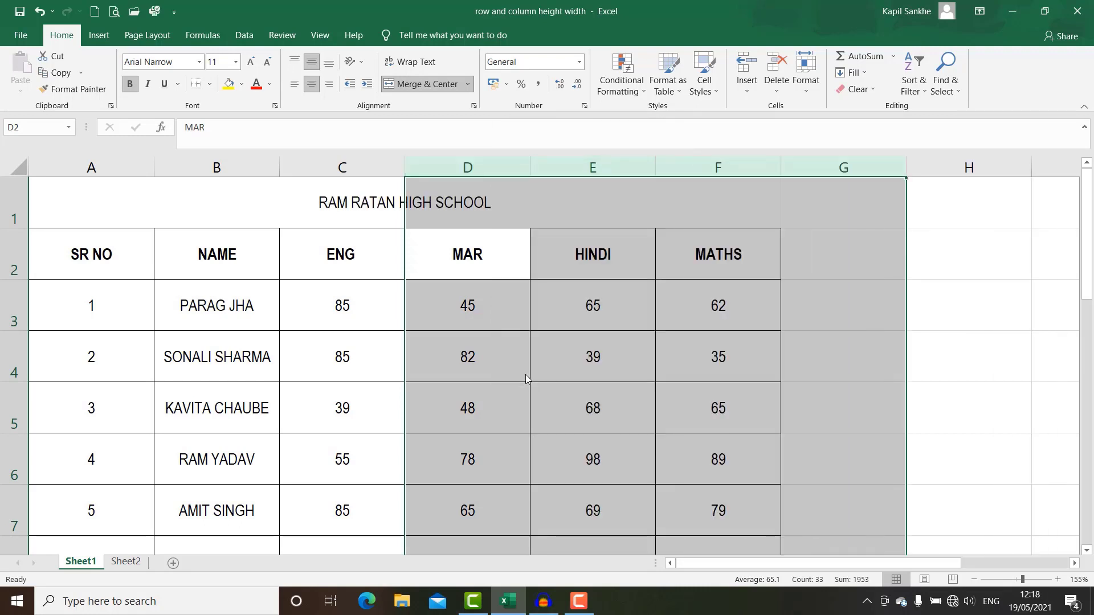
left_click(825, 315)
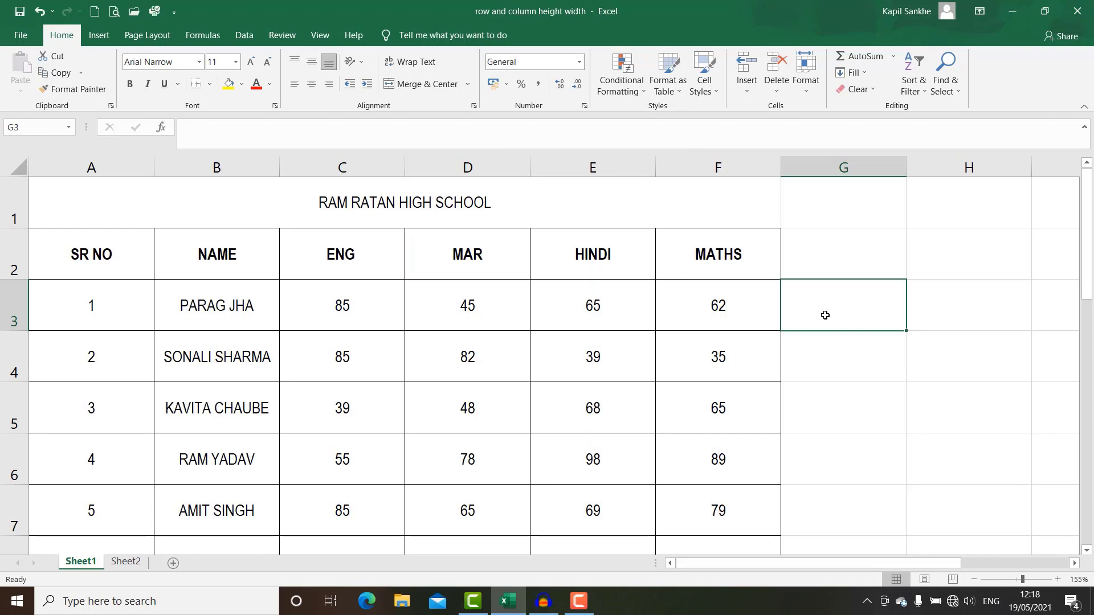
Hide columns B through E of the marks table.
left_click_drag(251, 167, 591, 177)
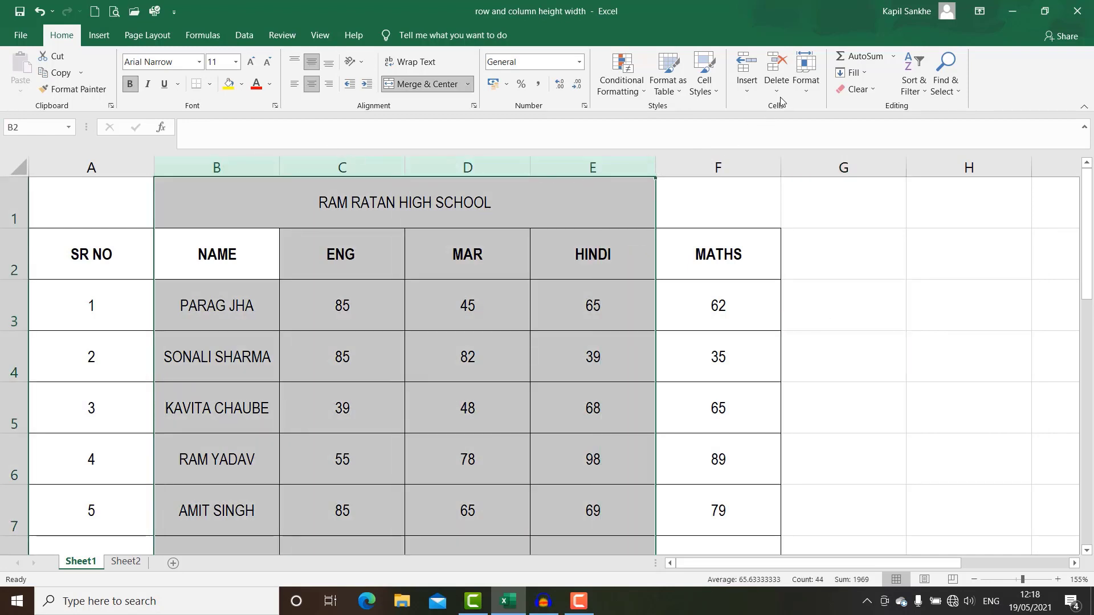
left_click(799, 94)
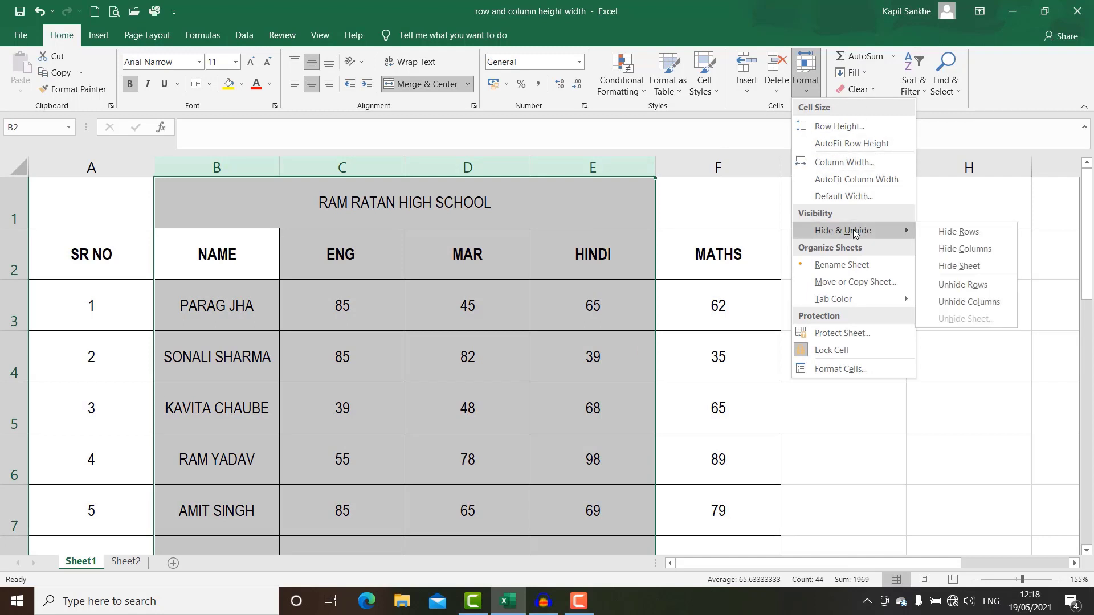
left_click(961, 251)
left_click(749, 247)
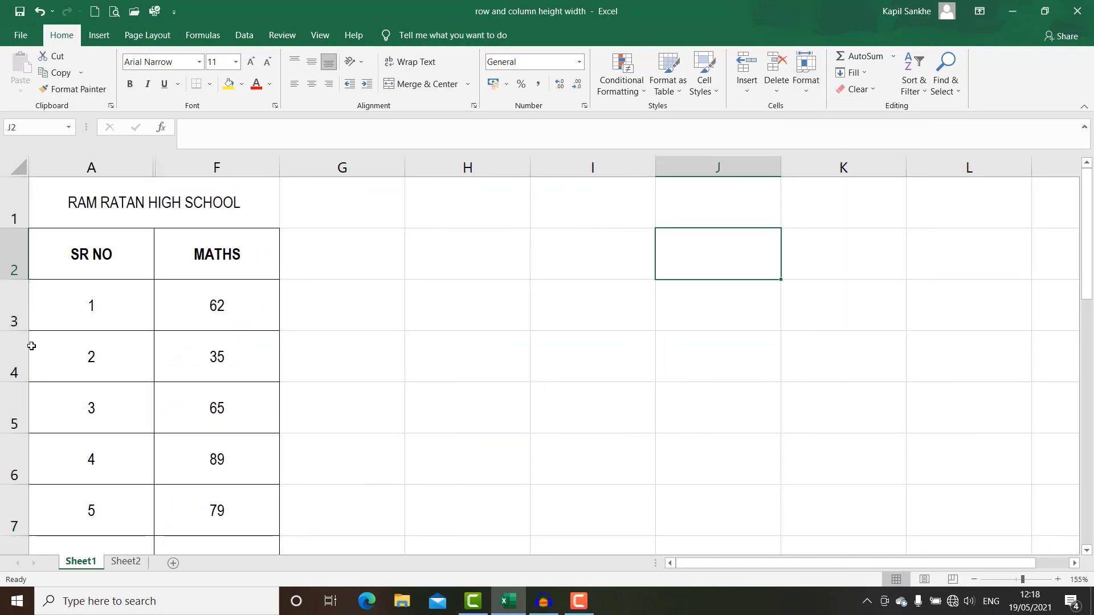
Hide rows 4 to 6, then move the selection off the hidden rows.
left_click_drag(3, 346, 6, 459)
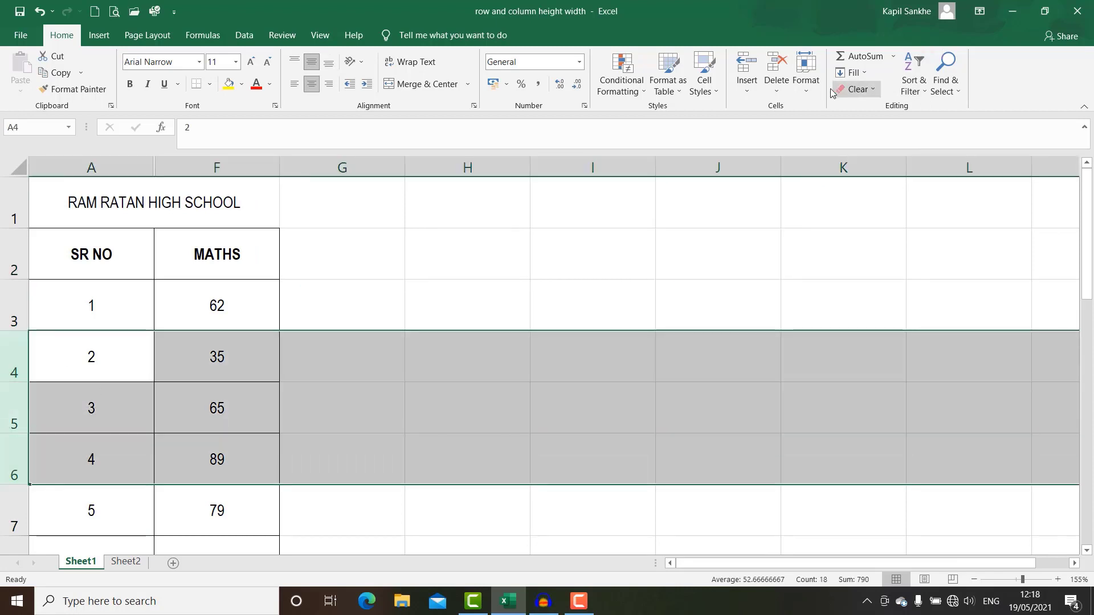
left_click(812, 92)
mouse_move(842, 231)
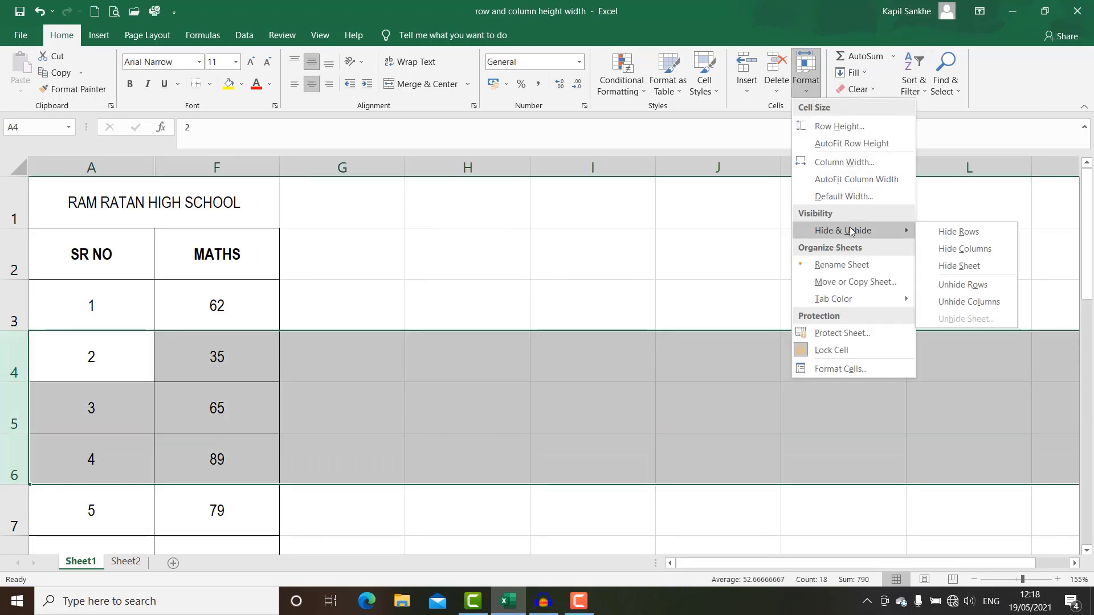
left_click(969, 232)
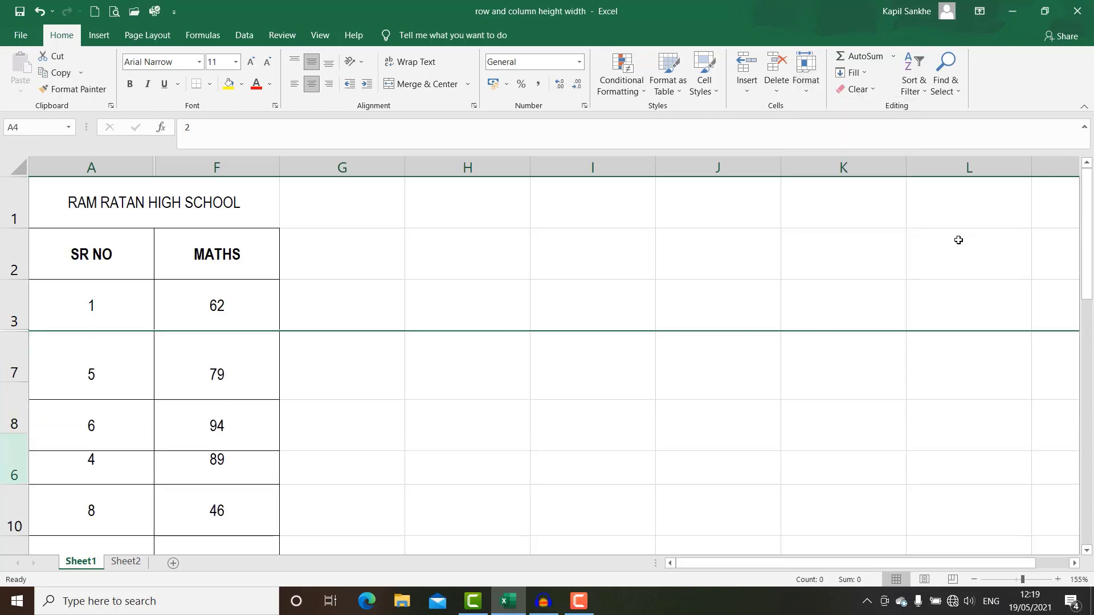
left_click(690, 256)
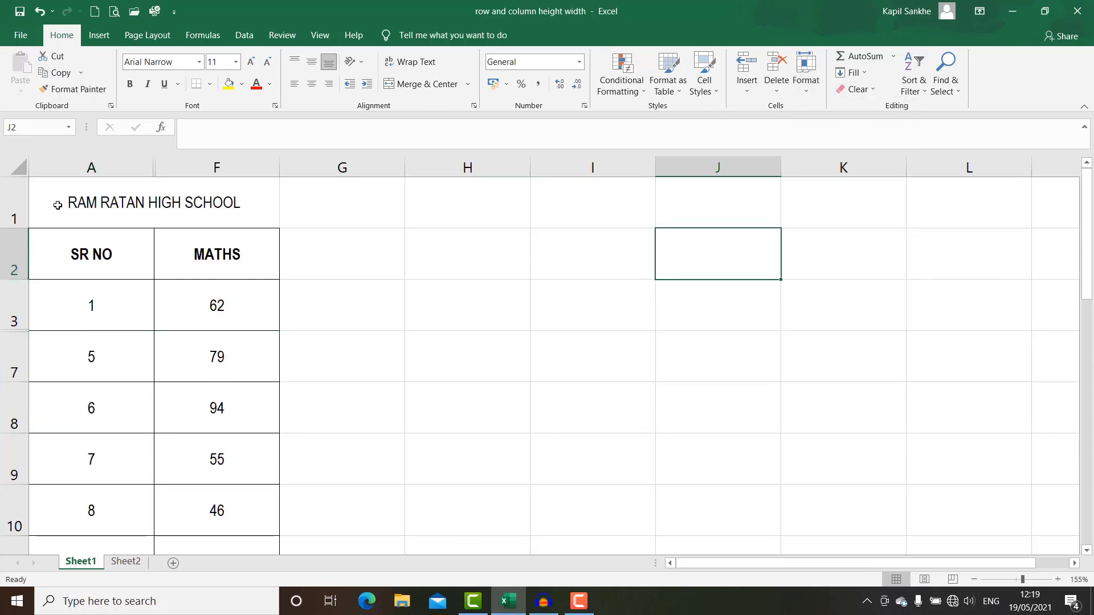
Select the whole sheet and unhide rows 4–6.
left_click(18, 171)
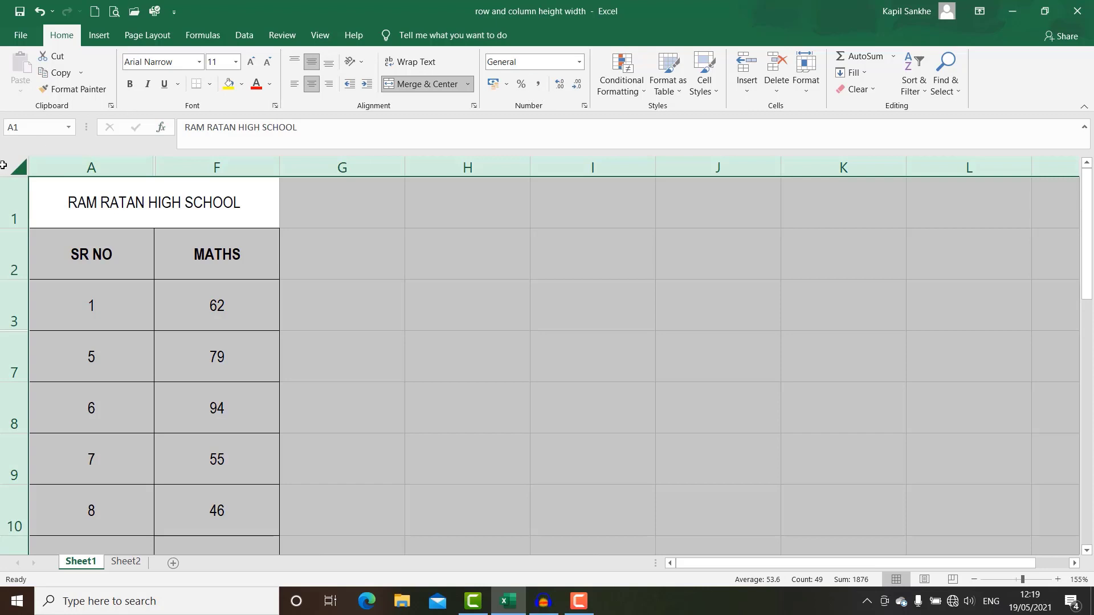
left_click(807, 93)
mouse_move(843, 230)
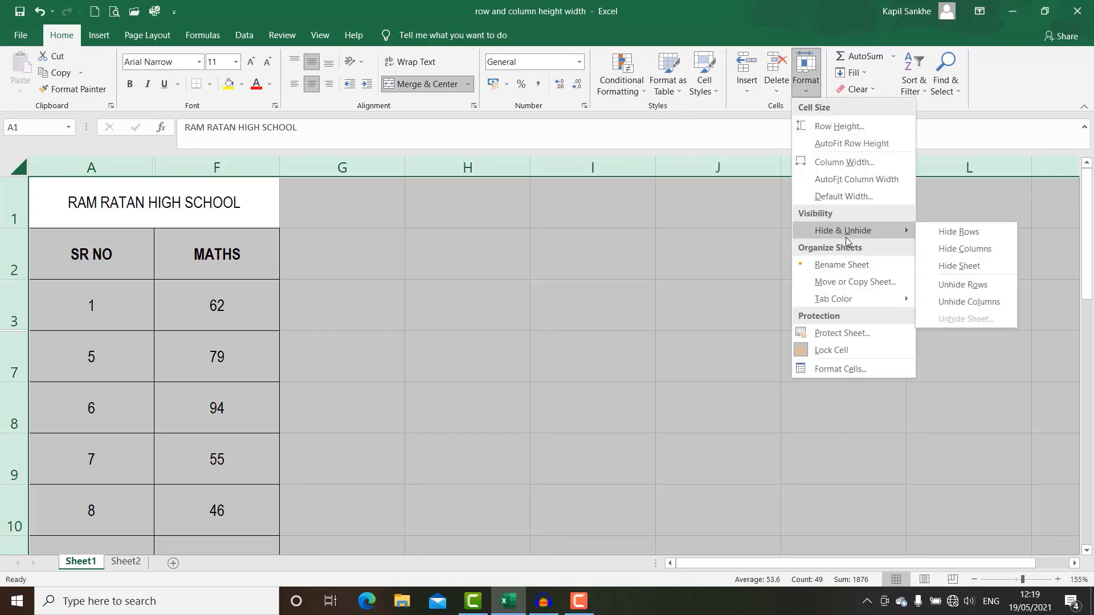
left_click(971, 283)
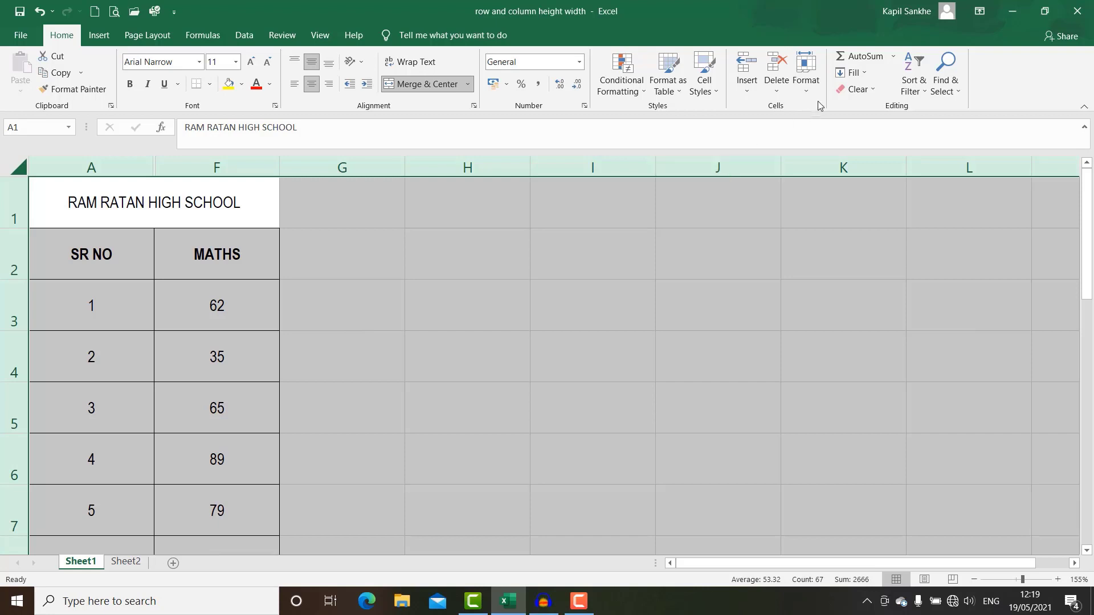
Unhide columns B–E and clear the whole-sheet selection.
left_click(805, 80)
mouse_move(843, 231)
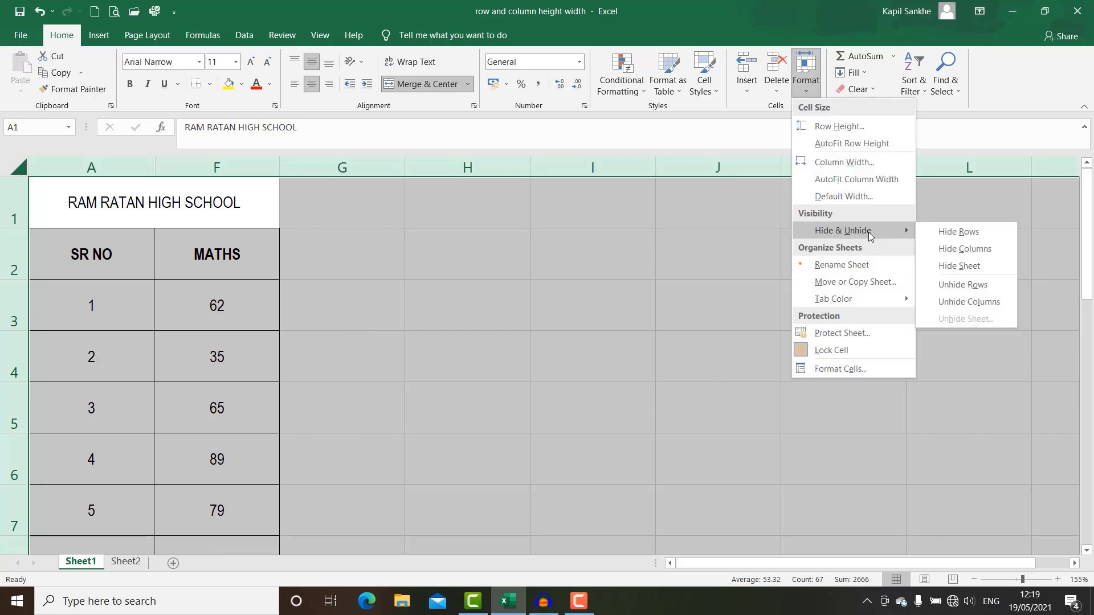
left_click(951, 302)
scroll(831, 326, "down", 1)
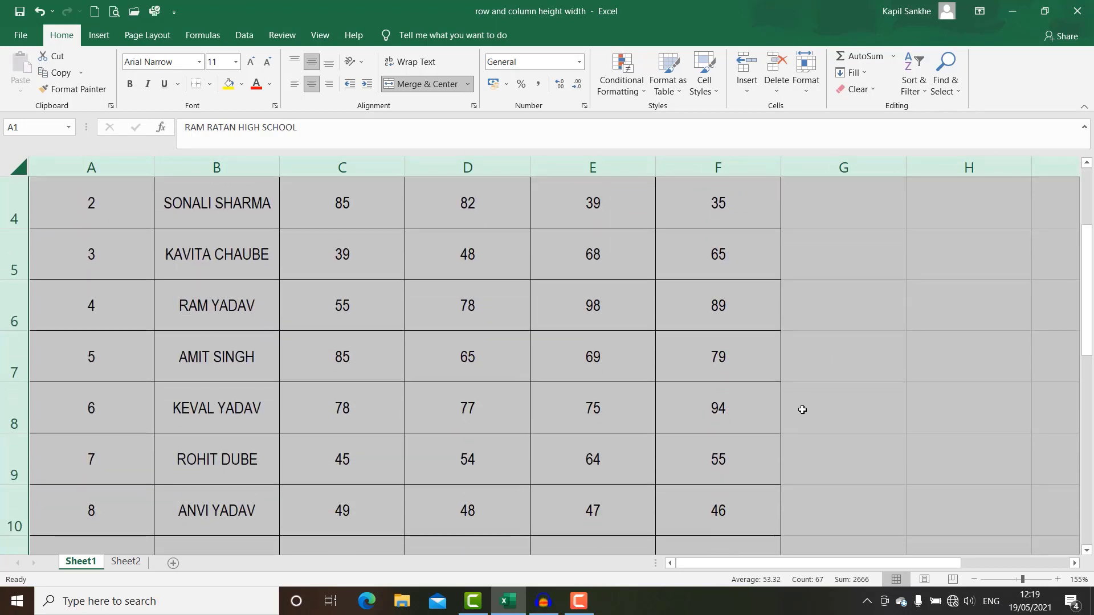
scroll(809, 417, "up", 1)
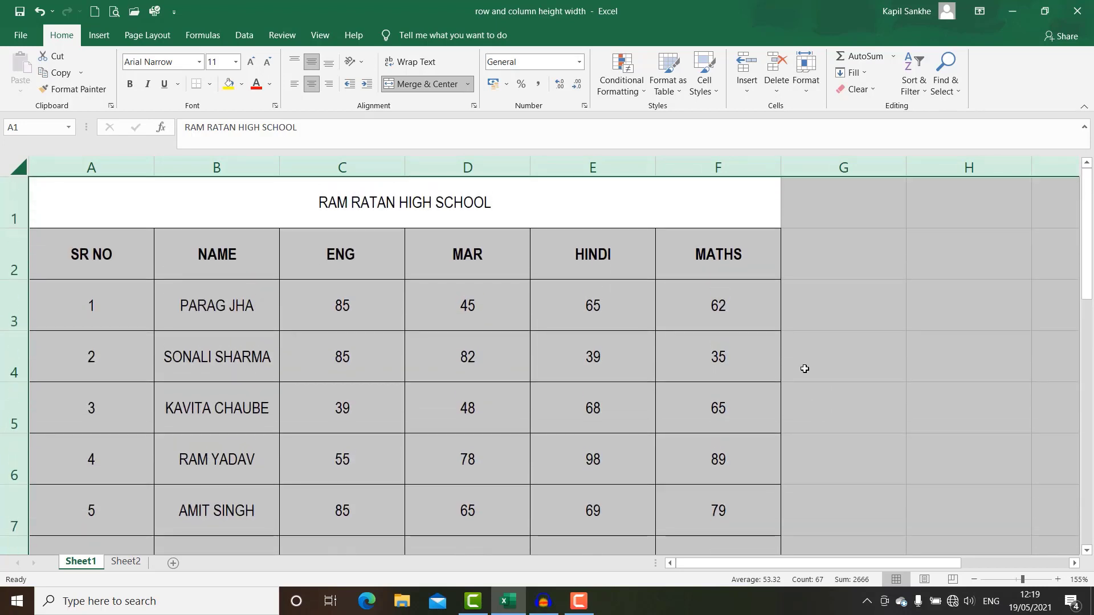
left_click(829, 301)
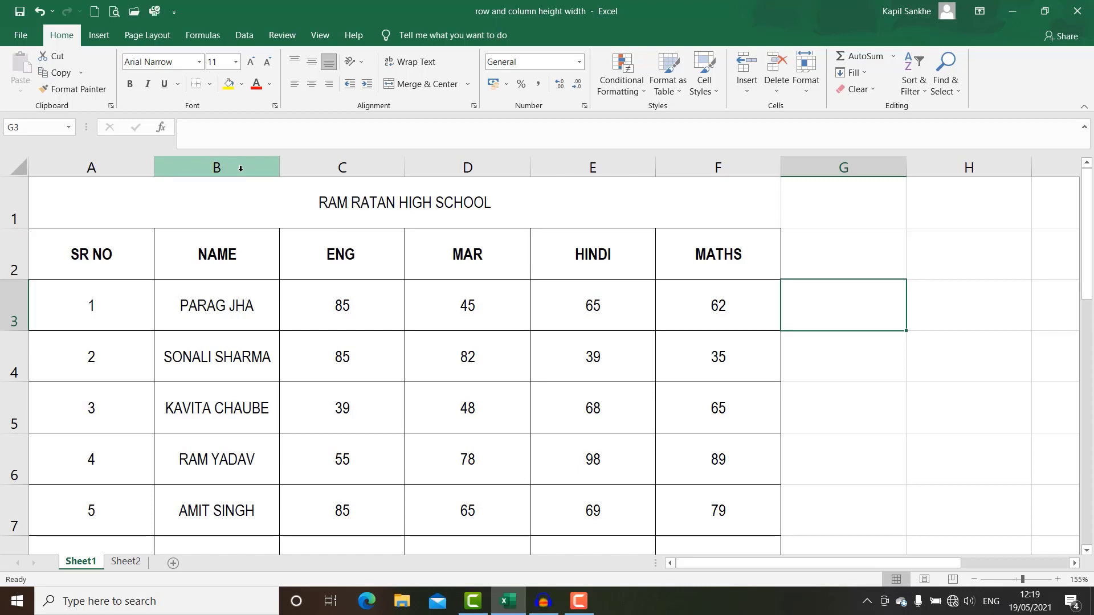
Hide the NAME column, undo with Ctrl+Z, then hide it again with Ctrl+0.
left_click(240, 168)
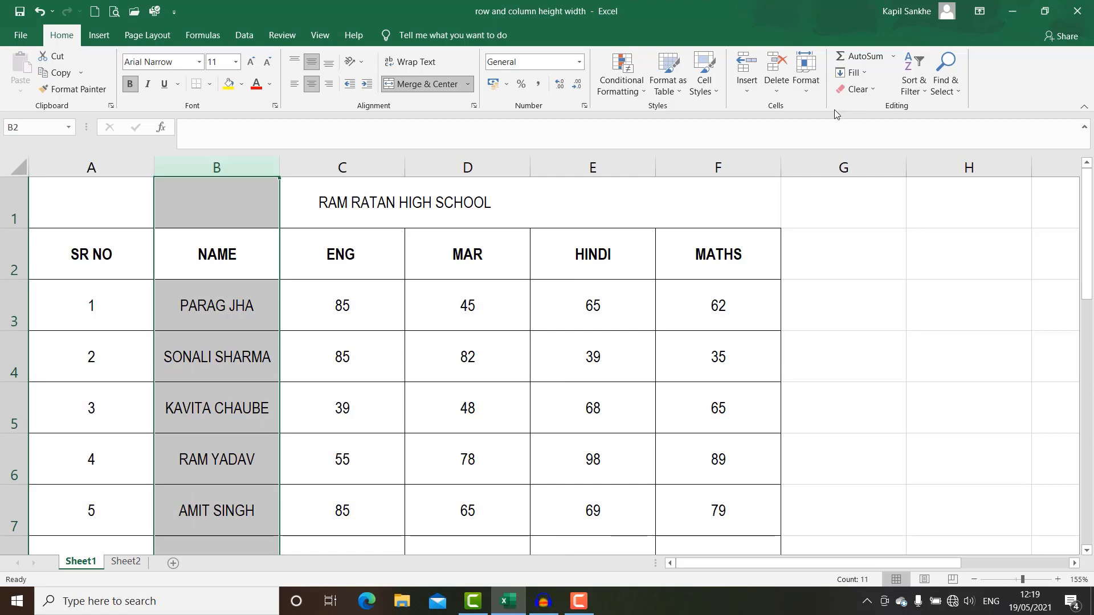
left_click(811, 90)
mouse_move(843, 230)
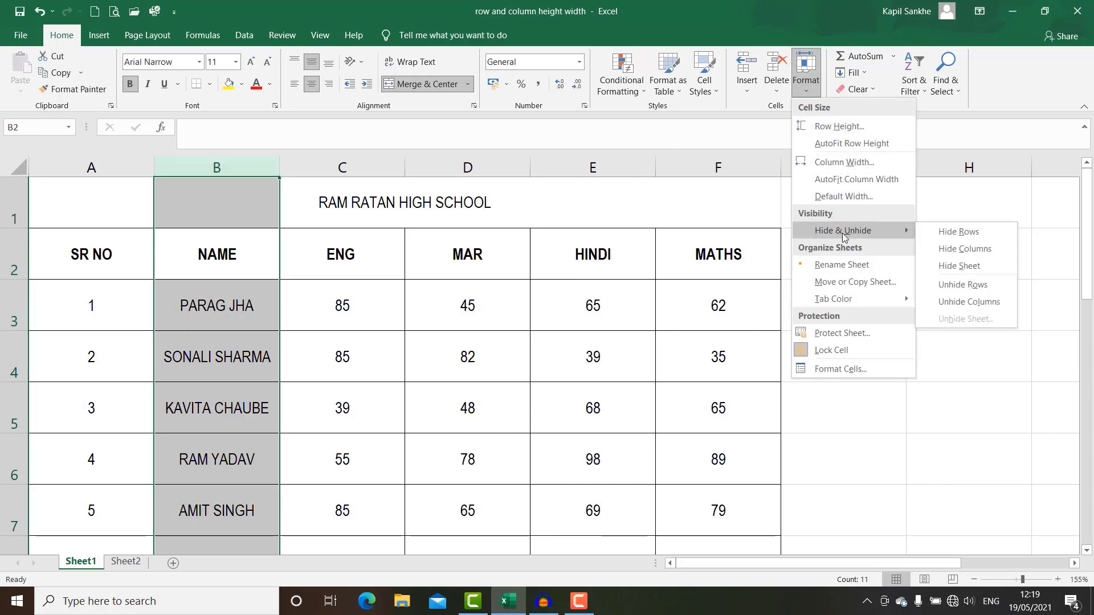
left_click(957, 254)
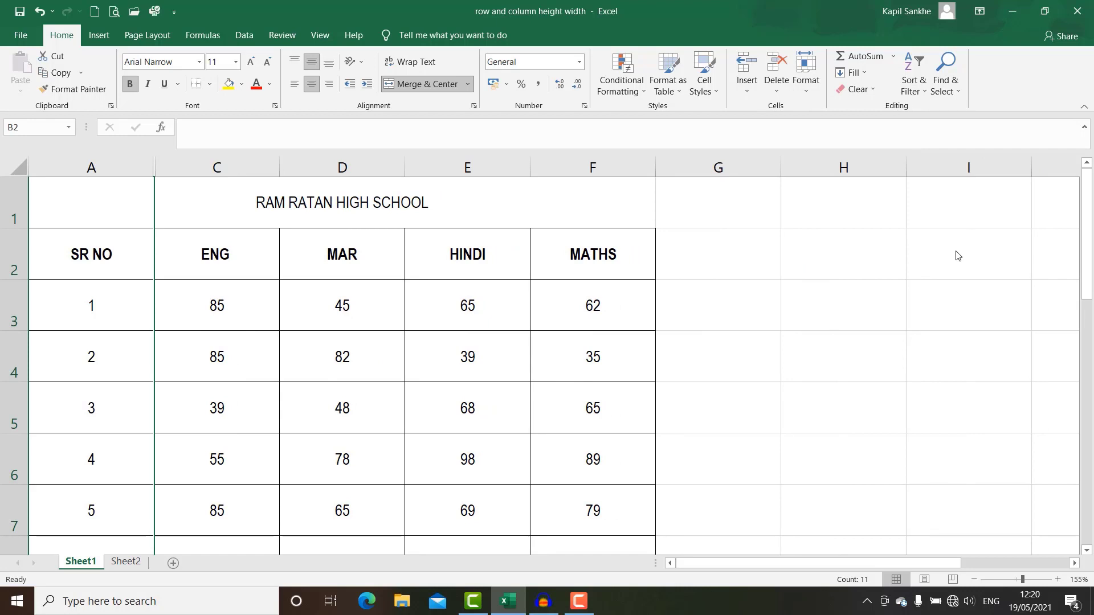
key("ctrl+z")
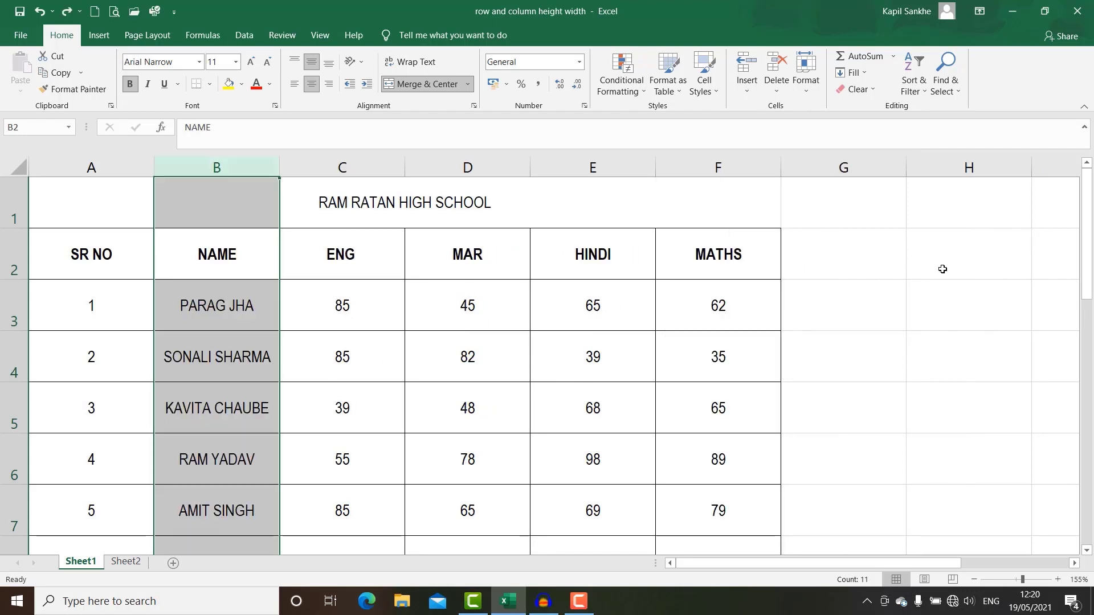
left_click(944, 269)
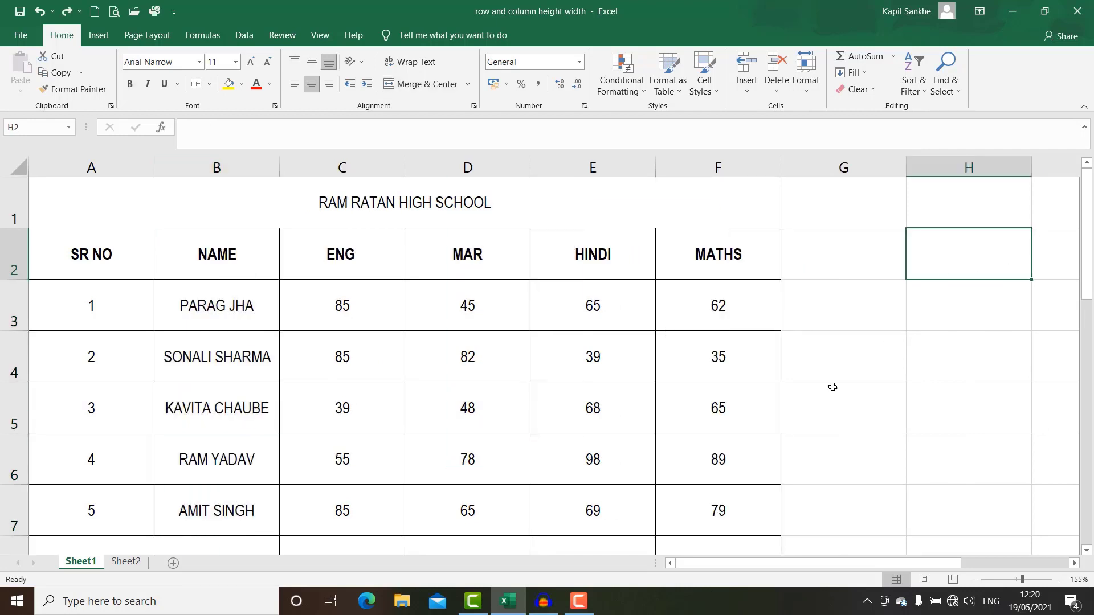
left_click(222, 165)
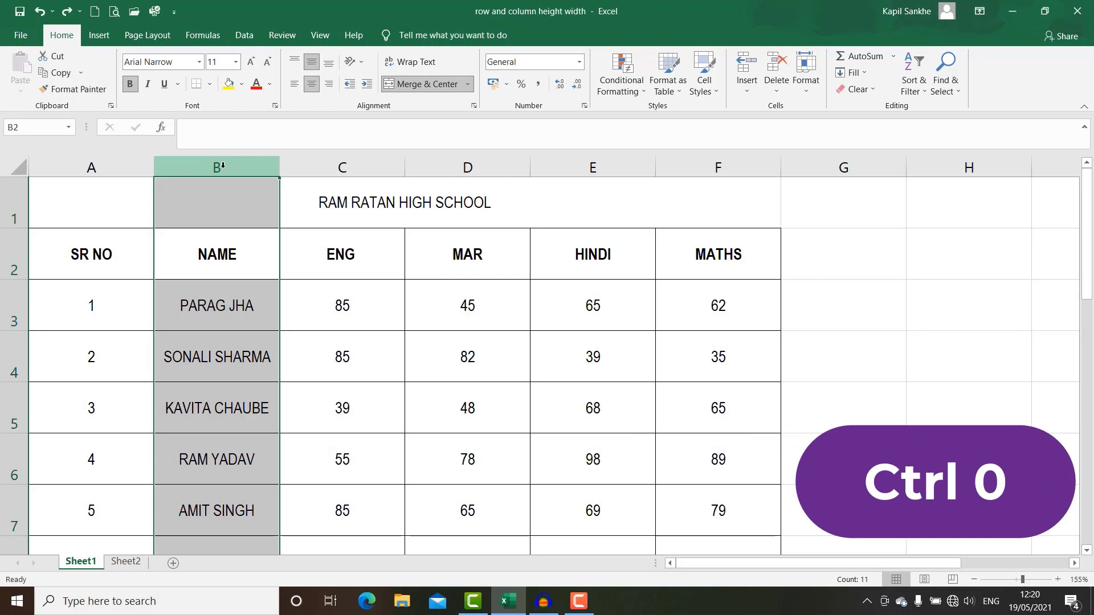
key("ctrl+0")
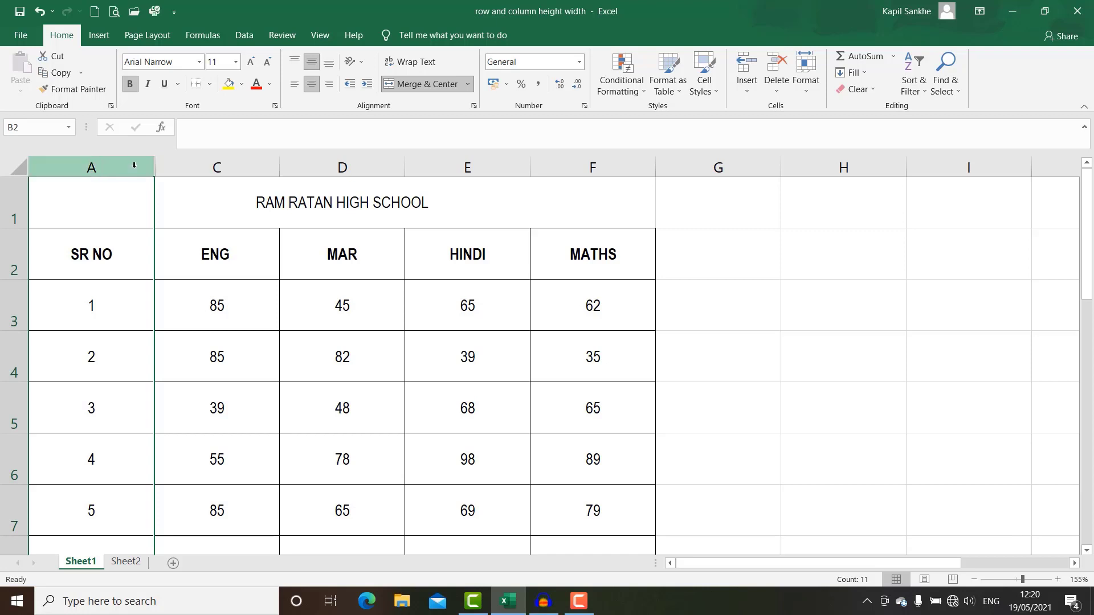
Select columns A to C and unhide the NAME column from the right-click menu.
left_click_drag(132, 165, 180, 163)
right_click(179, 163)
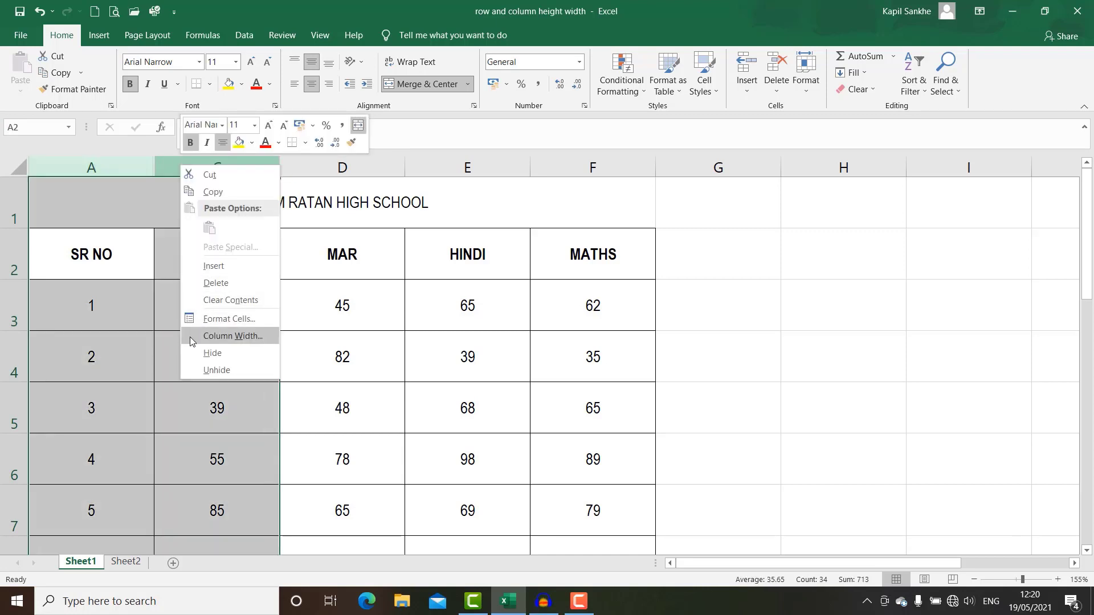
left_click(212, 369)
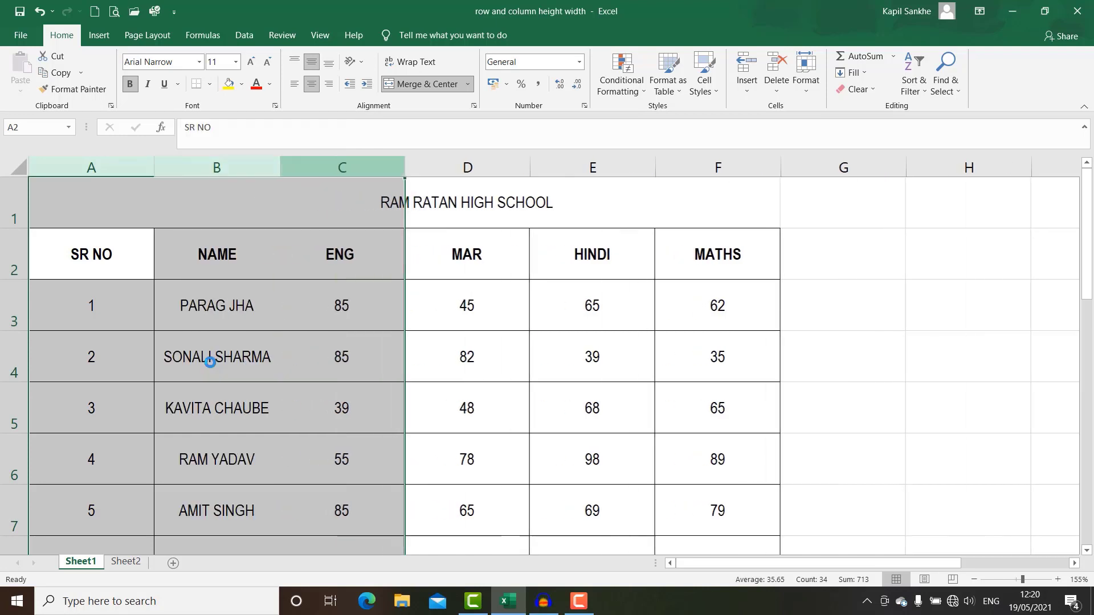
left_click(977, 349)
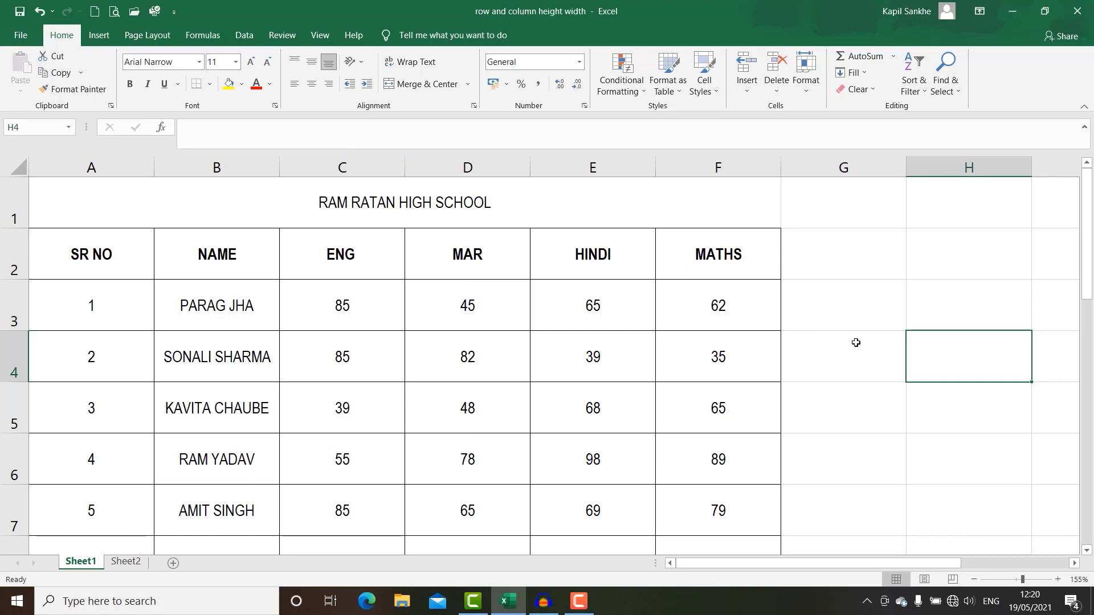
left_click(846, 267)
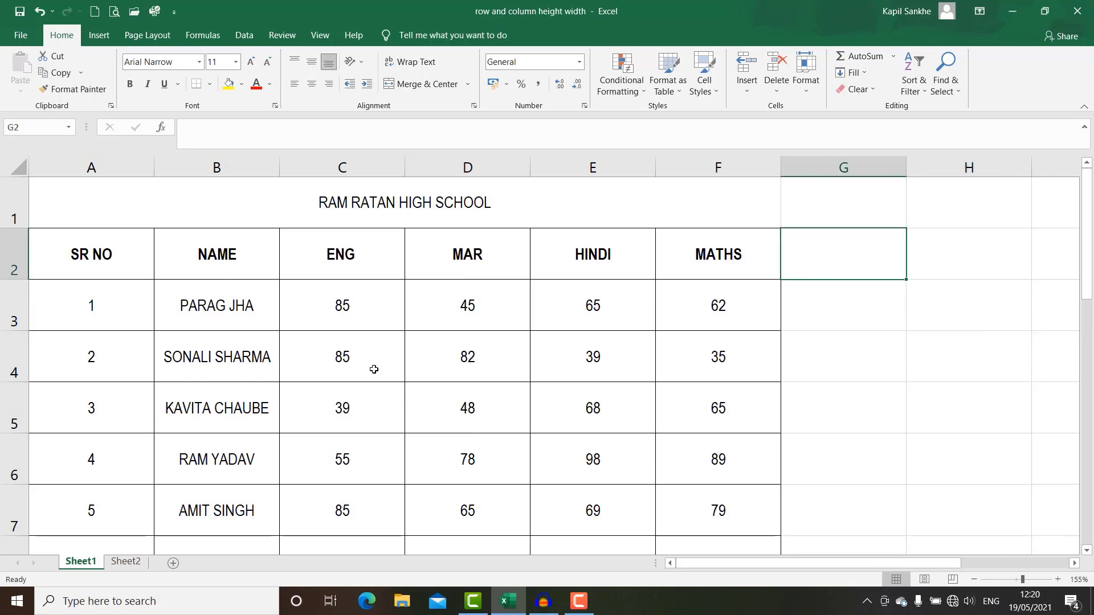
left_click(876, 325)
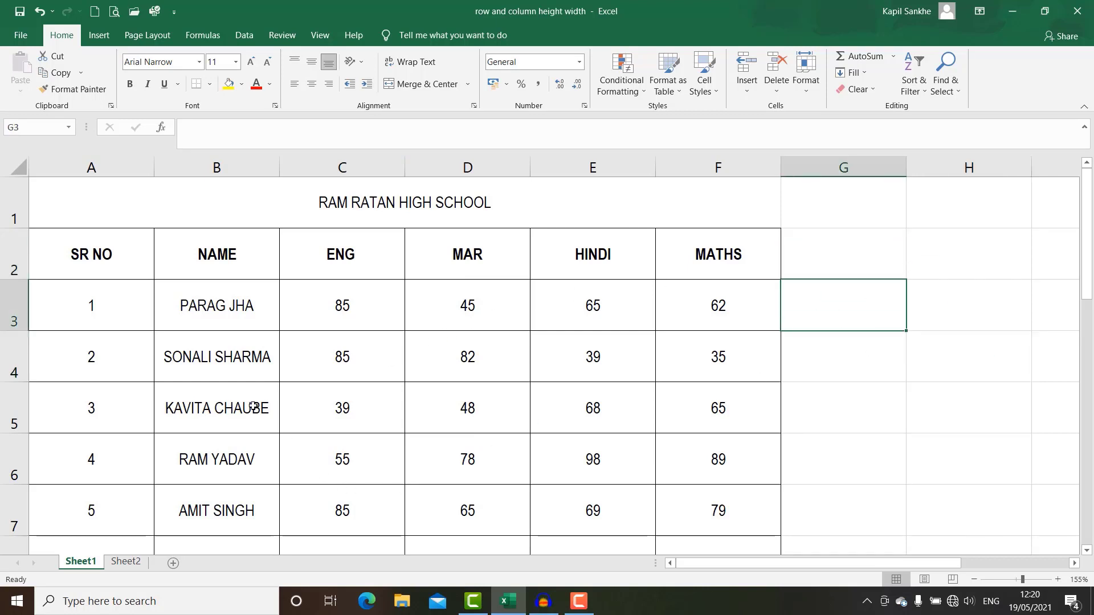
left_click(66, 195)
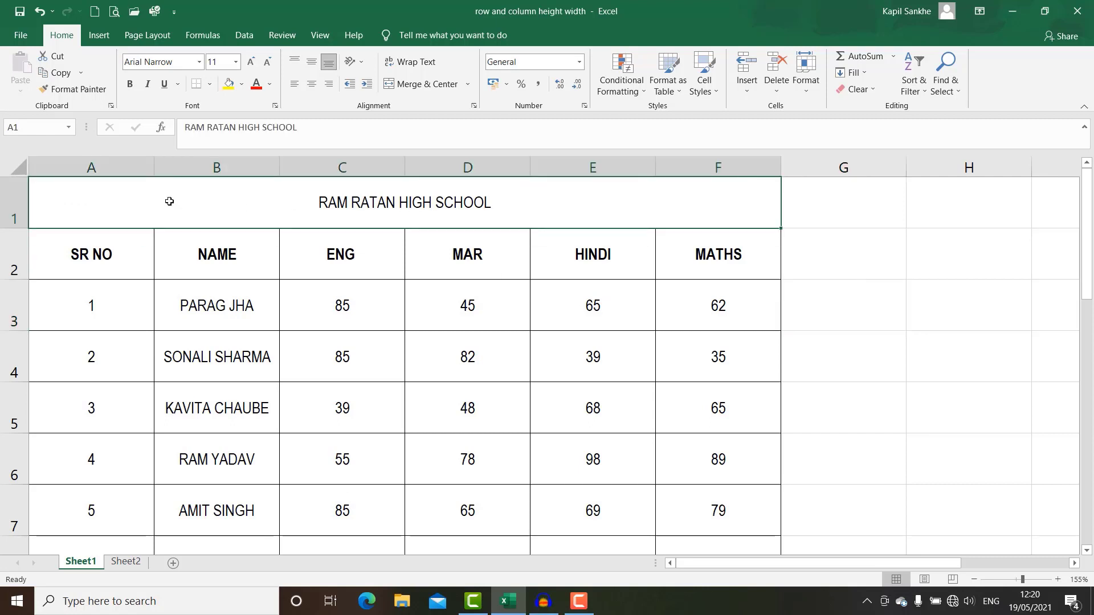
Select the entire sheet and hide Sheet1.
left_click(20, 165)
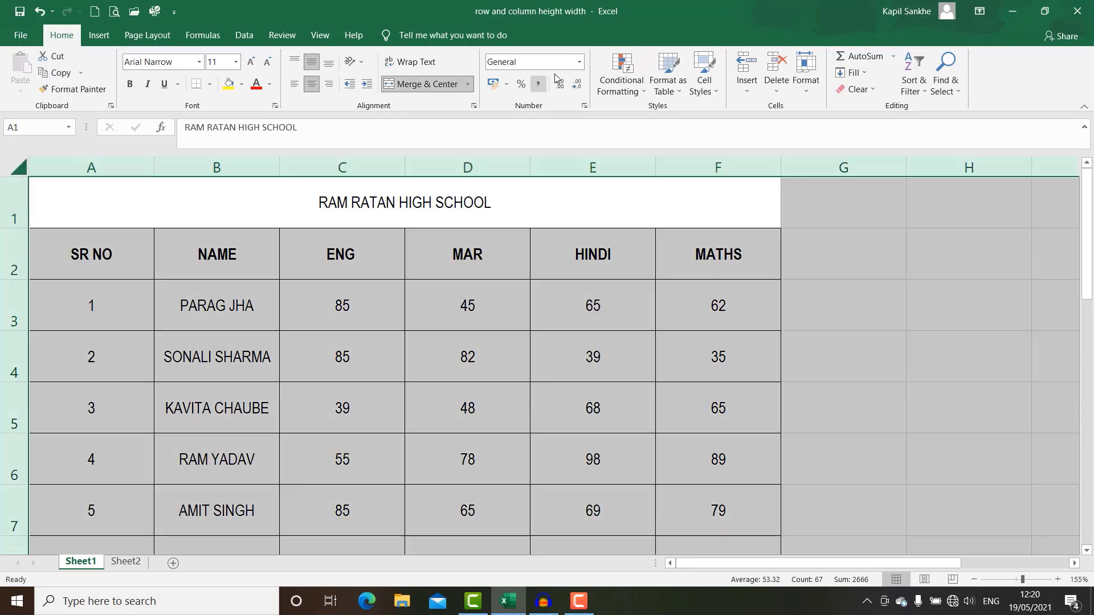
left_click(805, 86)
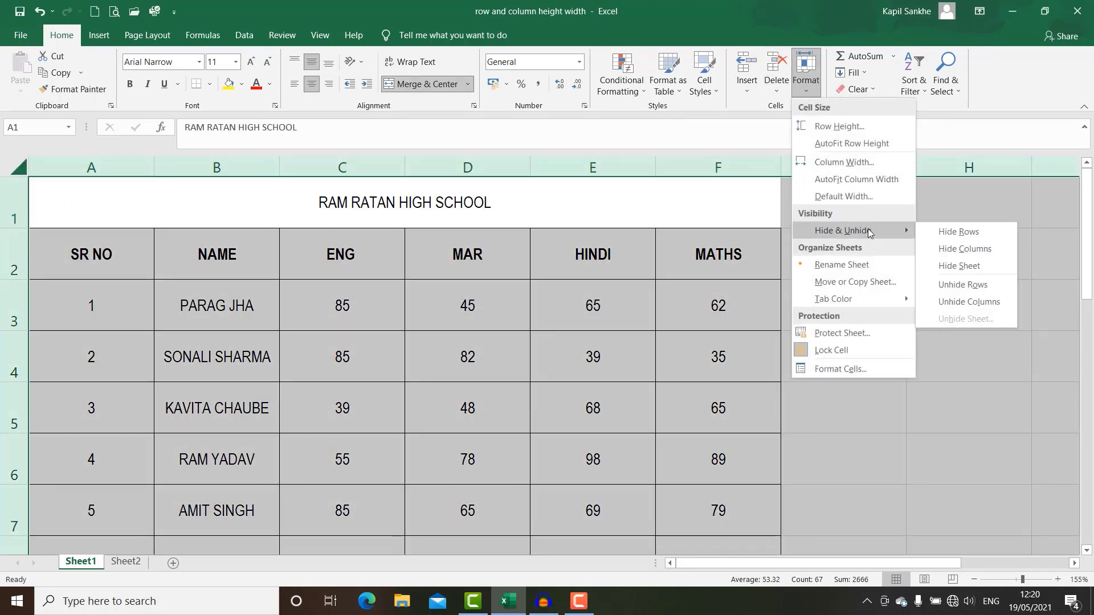
mouse_move(846, 231)
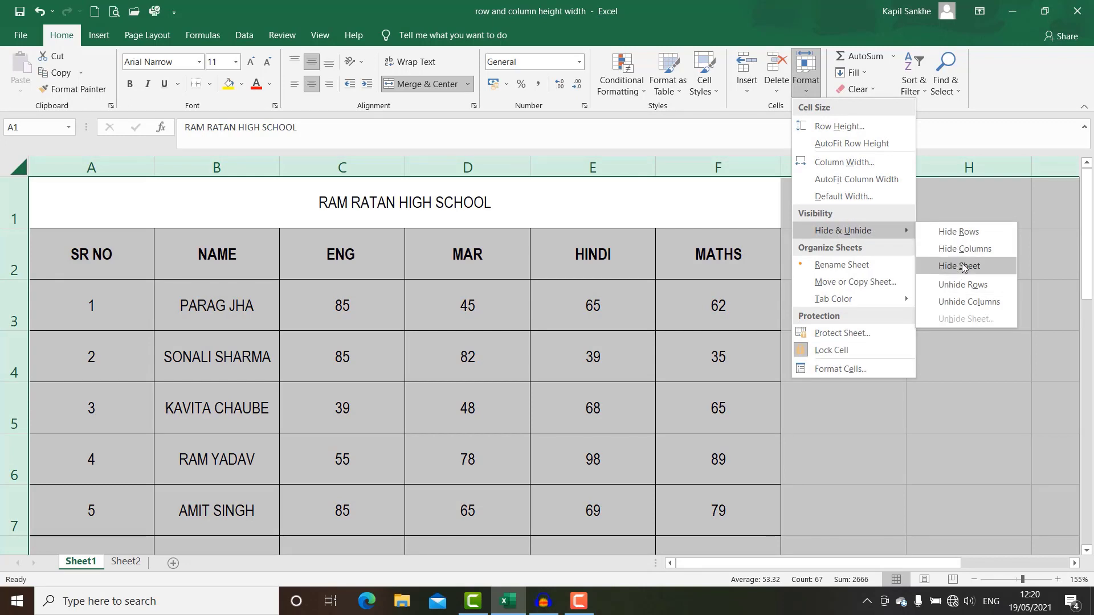
left_click(962, 265)
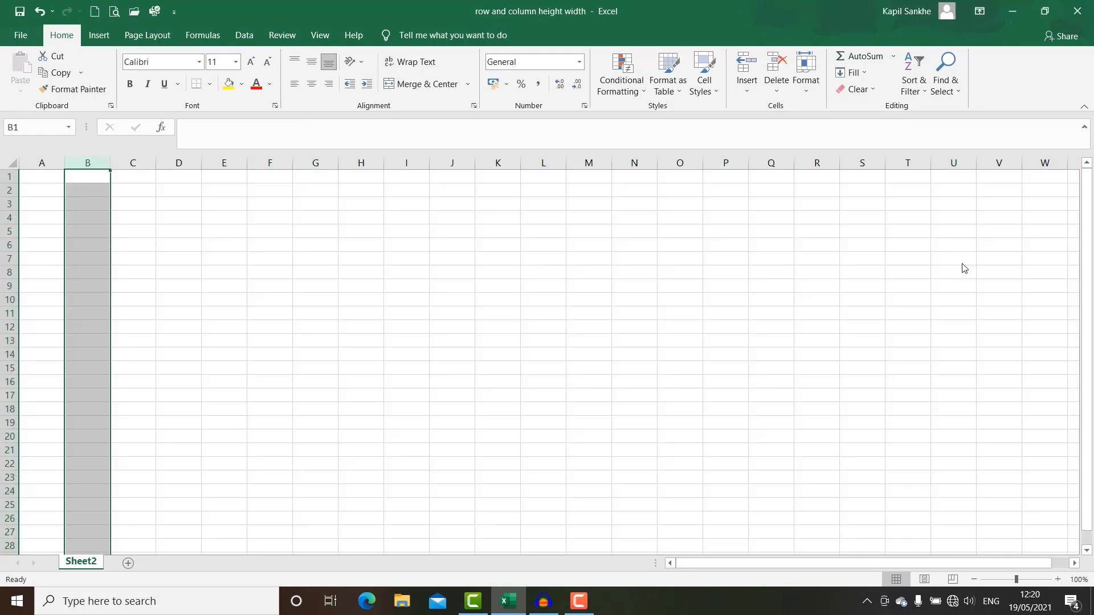
From Sheet2, unhide Sheet1 by choosing it in the hidden-sheets list.
left_click(257, 304)
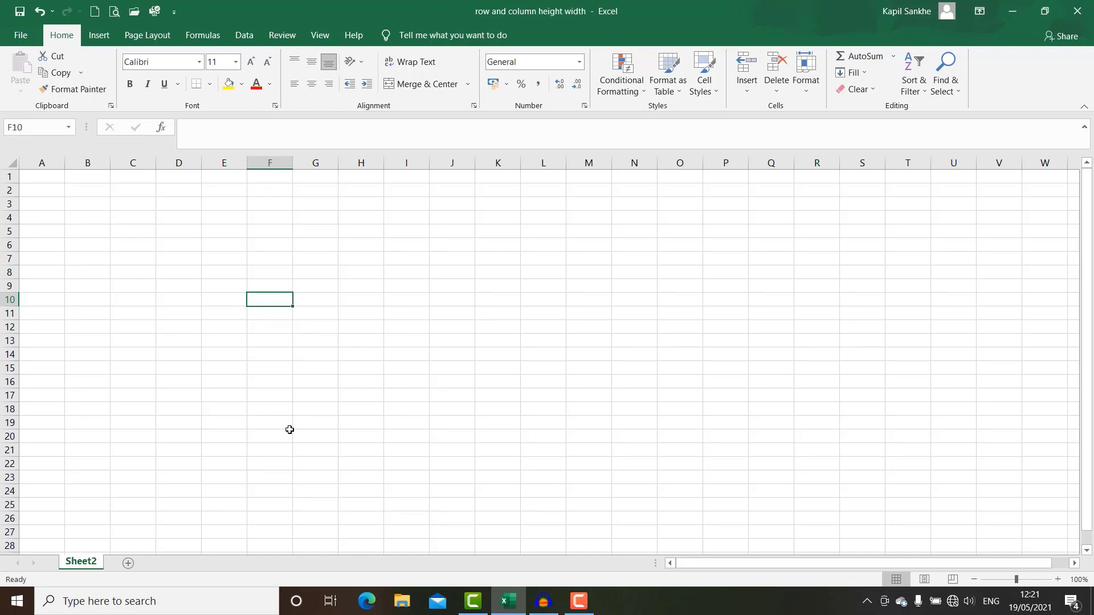
left_click(803, 93)
mouse_move(846, 231)
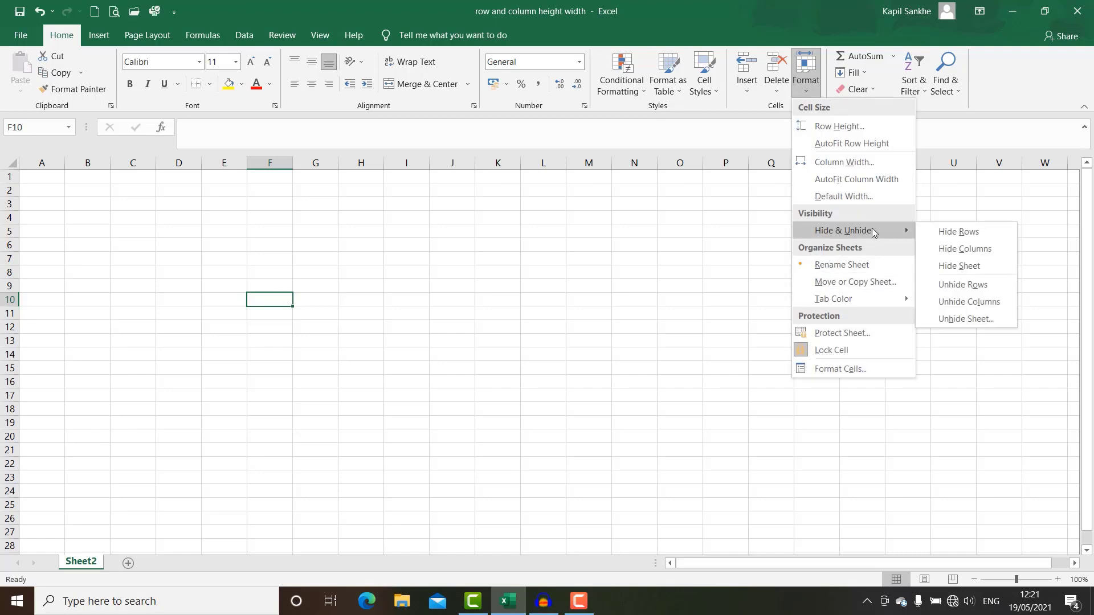
left_click(961, 320)
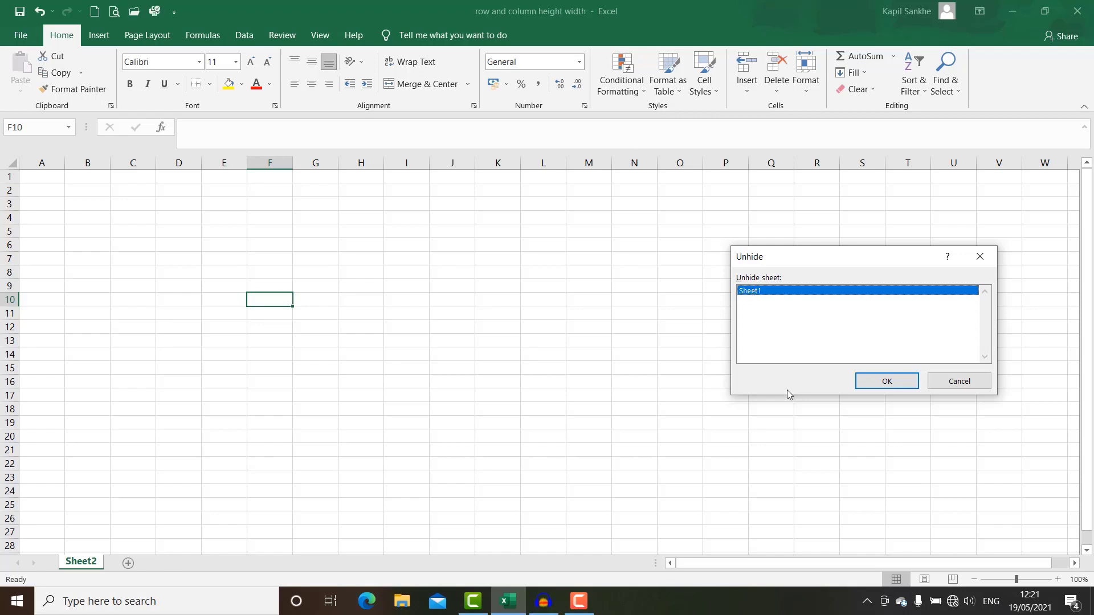
left_click(886, 379)
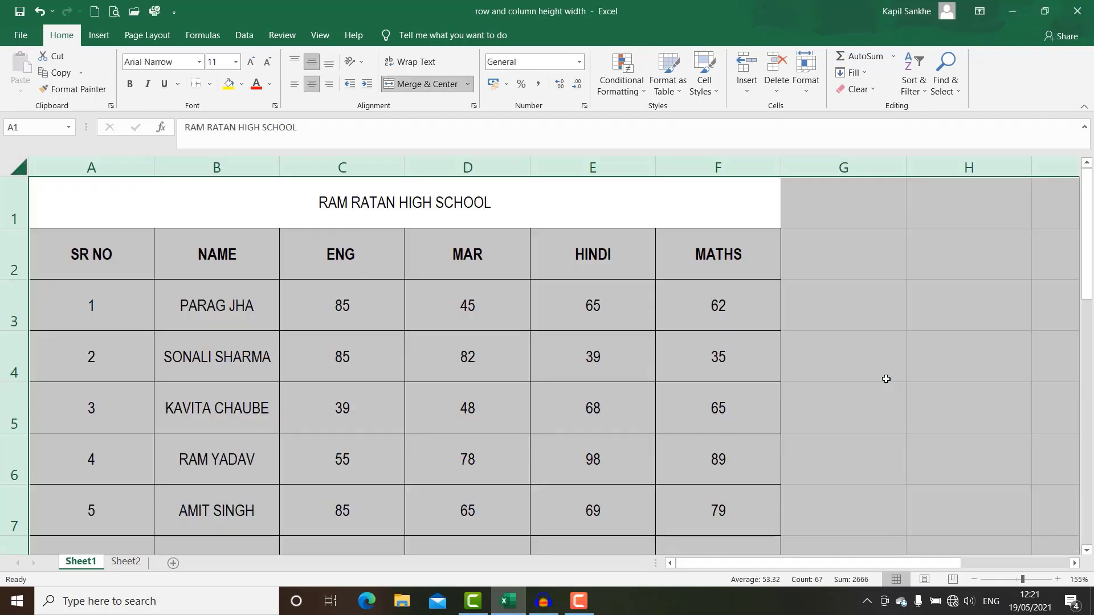
left_click(896, 330)
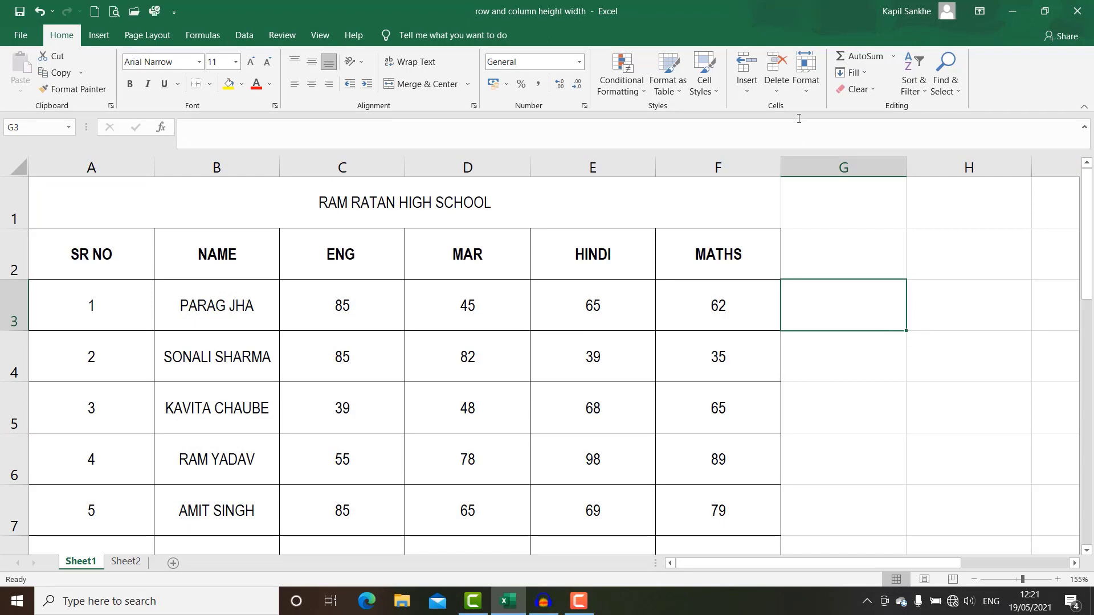
left_click(808, 85)
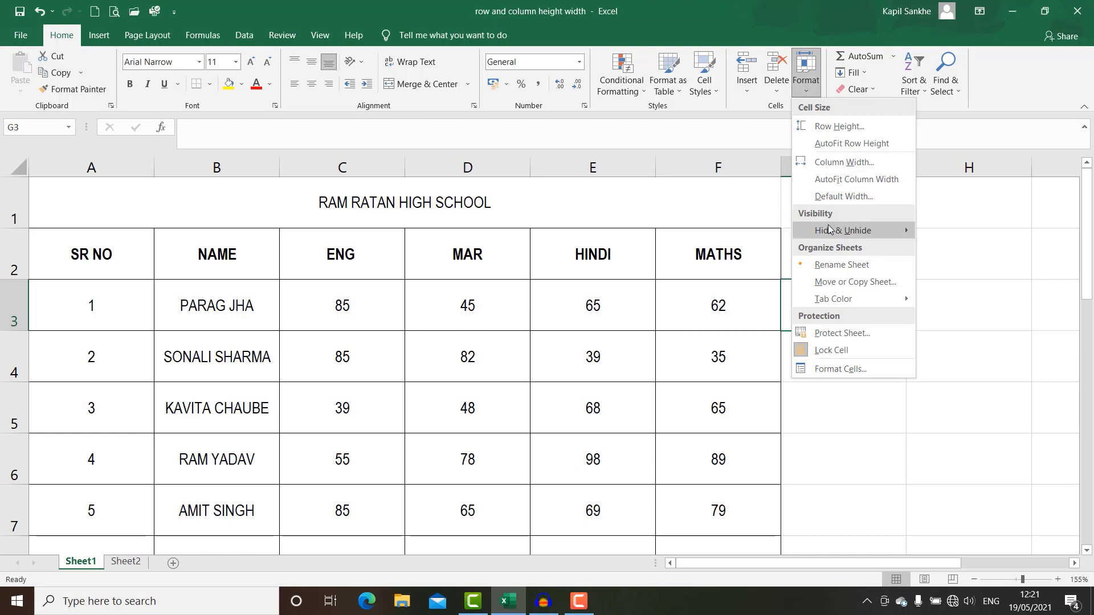
mouse_move(845, 231)
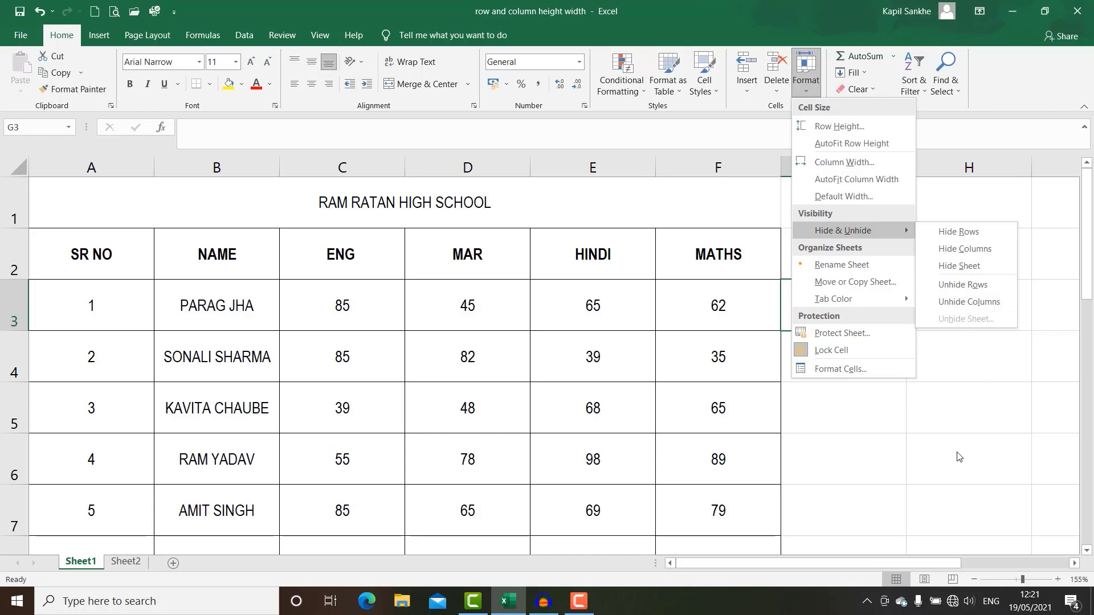
key("Escape")
key("Escape")
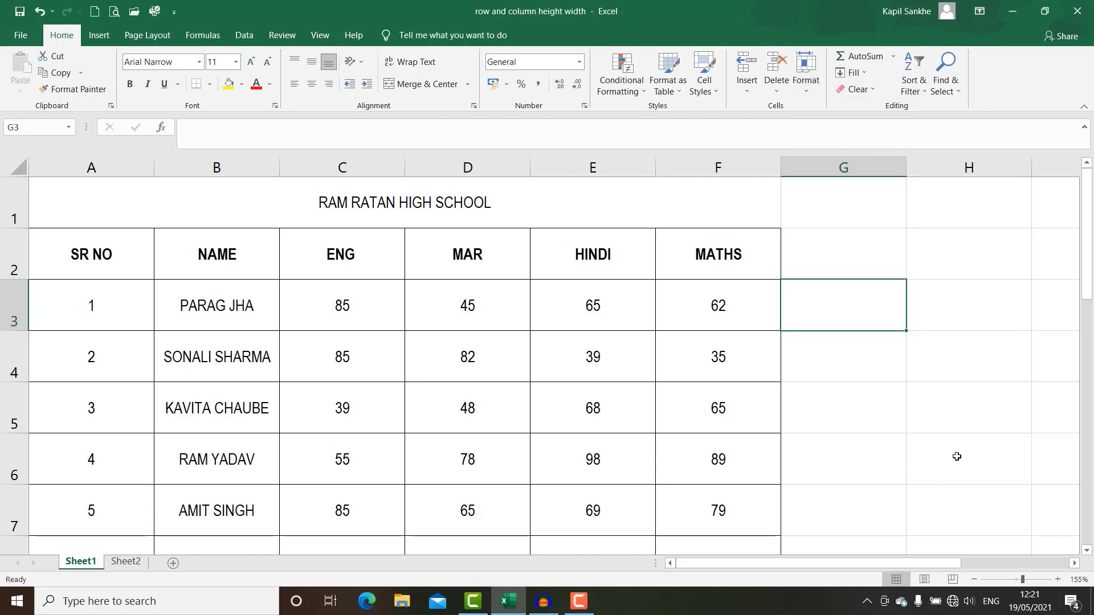